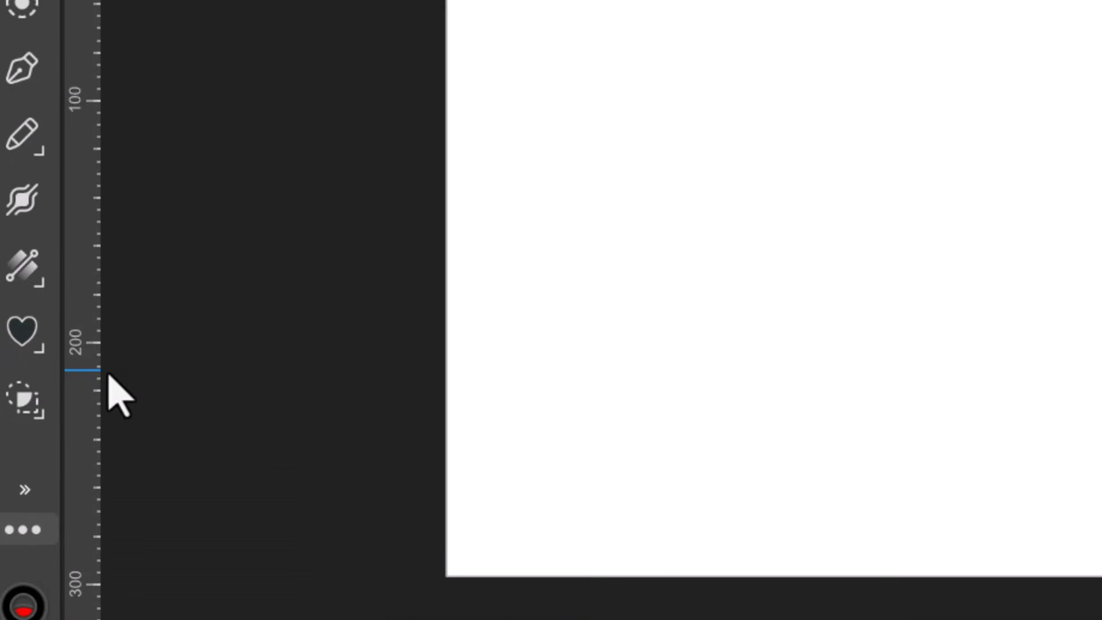
- Draw a heart about 41 mm wide near the page's upper-left corner, repeating it into a row of eight hearts
left_click(23, 331)
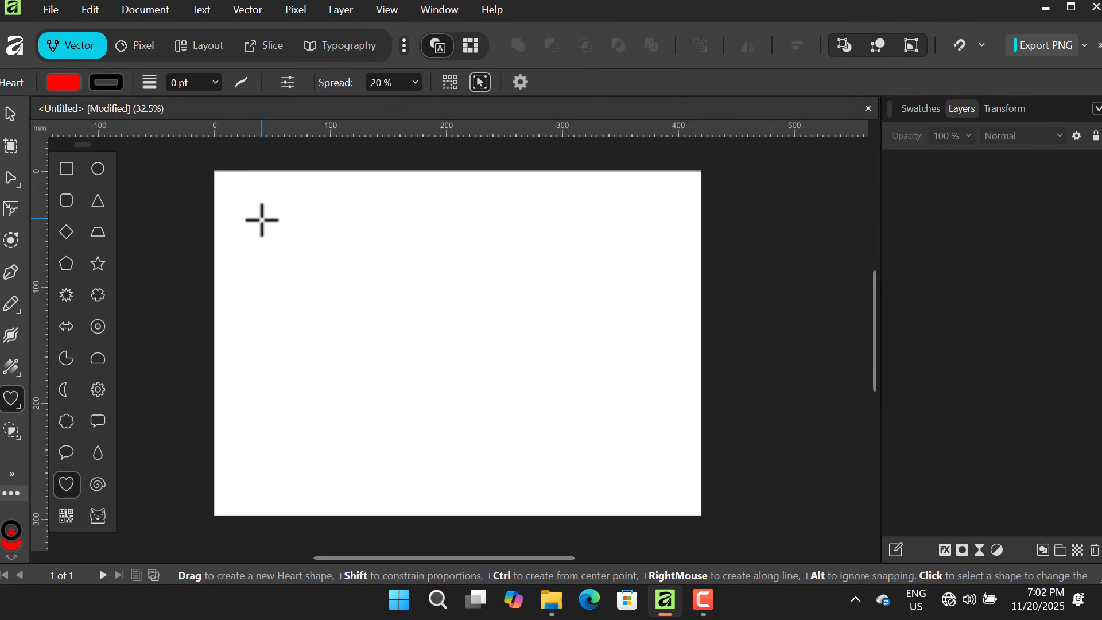
left_click_drag(250, 208, 298, 251)
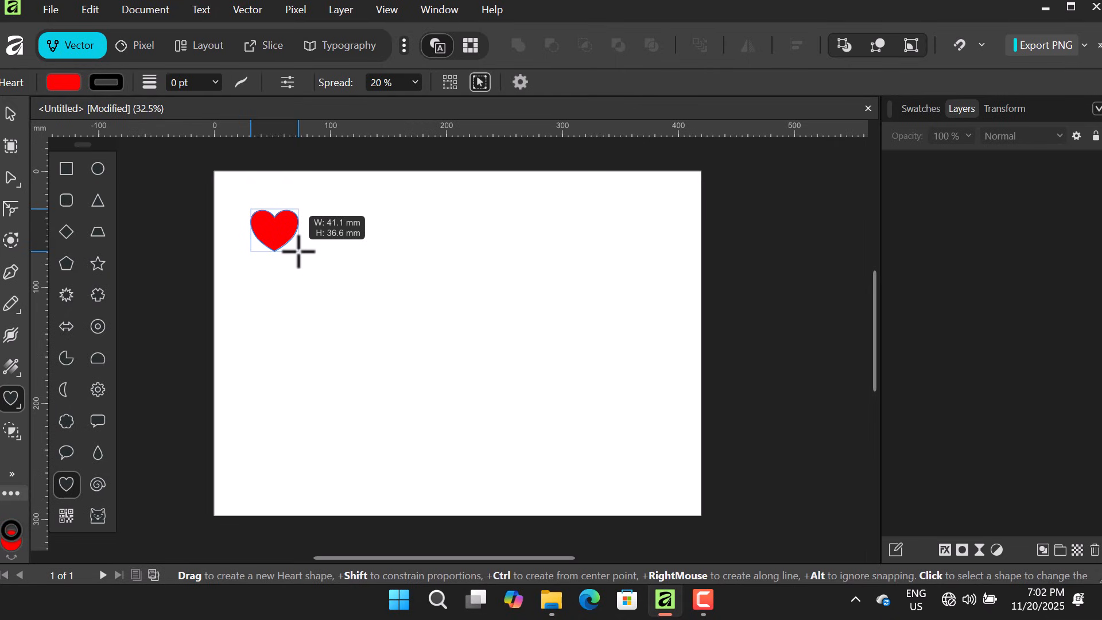
left_click_drag(298, 251, 298, 250)
key("Right")
key("Right")
key("Right")
key("Right")
key("Right")
key("Right")
key("Right")
key("Right")
key("Left")
key("Left")
key("Left")
key("Left")
key("Left")
key("Left")
key("Right")
key("Right")
key("Right")
key("Right")
key("Right")
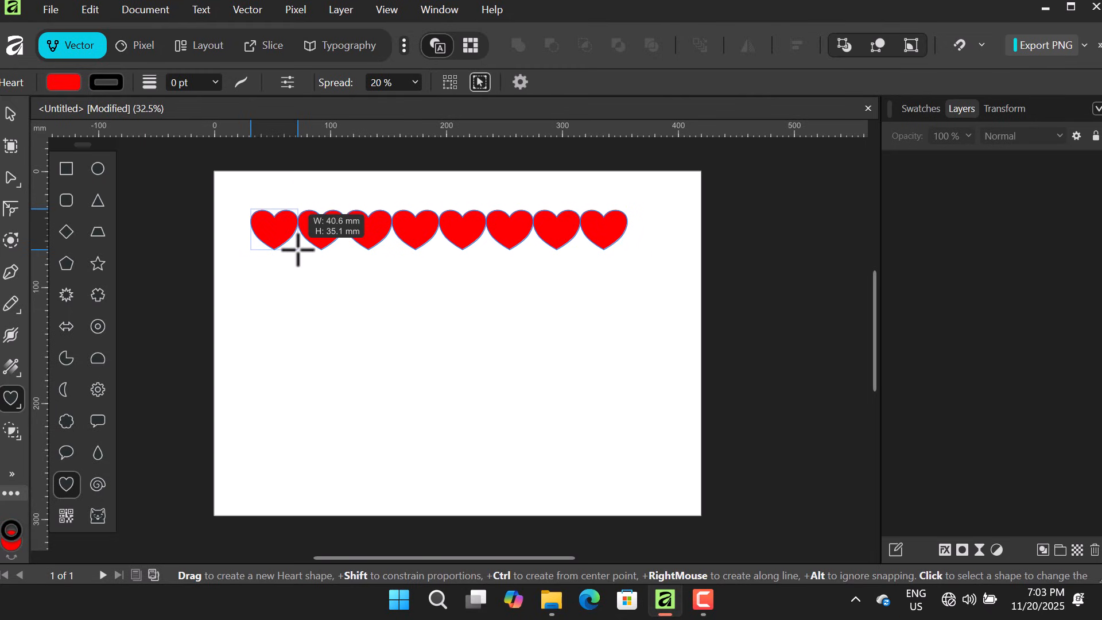
- Extend the row of eight hearts into a six-row grid and place it on the page
left_click_drag(297, 250, 300, 251)
key("Down")
key("Down")
key("Down")
key("Down")
key("Down")
key("Up")
key("Up")
key("Up")
key("Up")
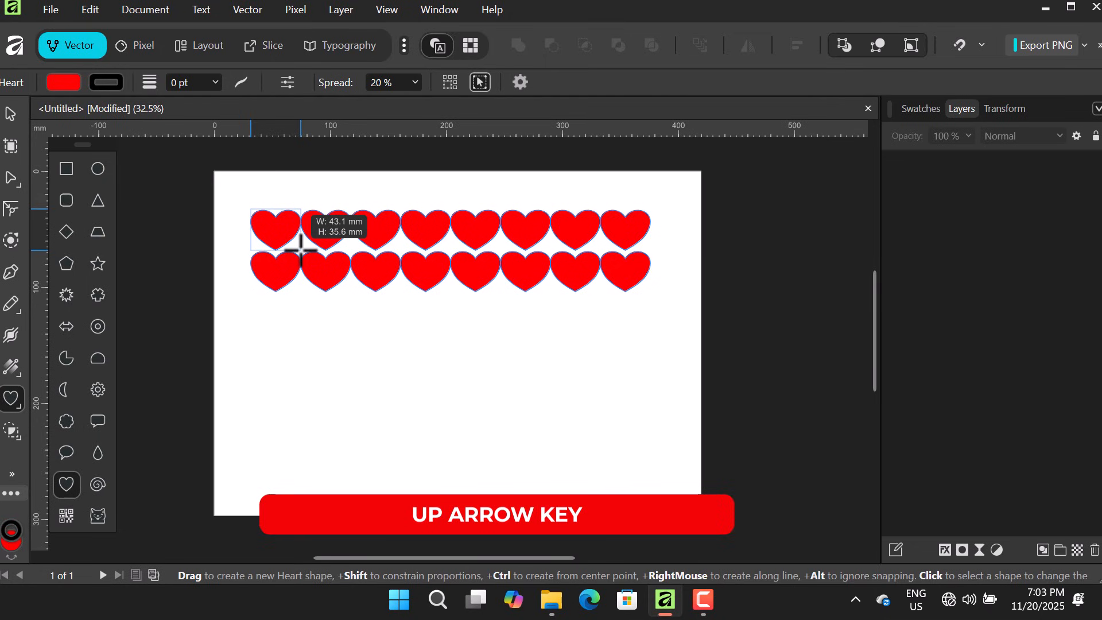
key("Down")
key("Down")
key("Down")
left_click_drag(300, 251, 300, 250)
key("Down")
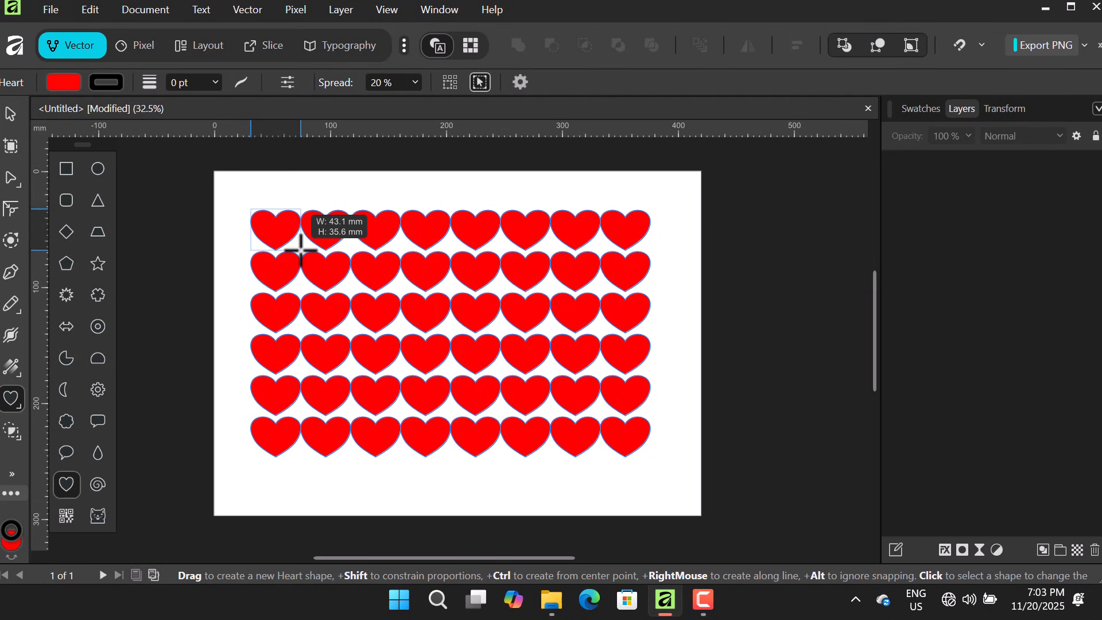
left_click_drag(300, 250, 298, 249)
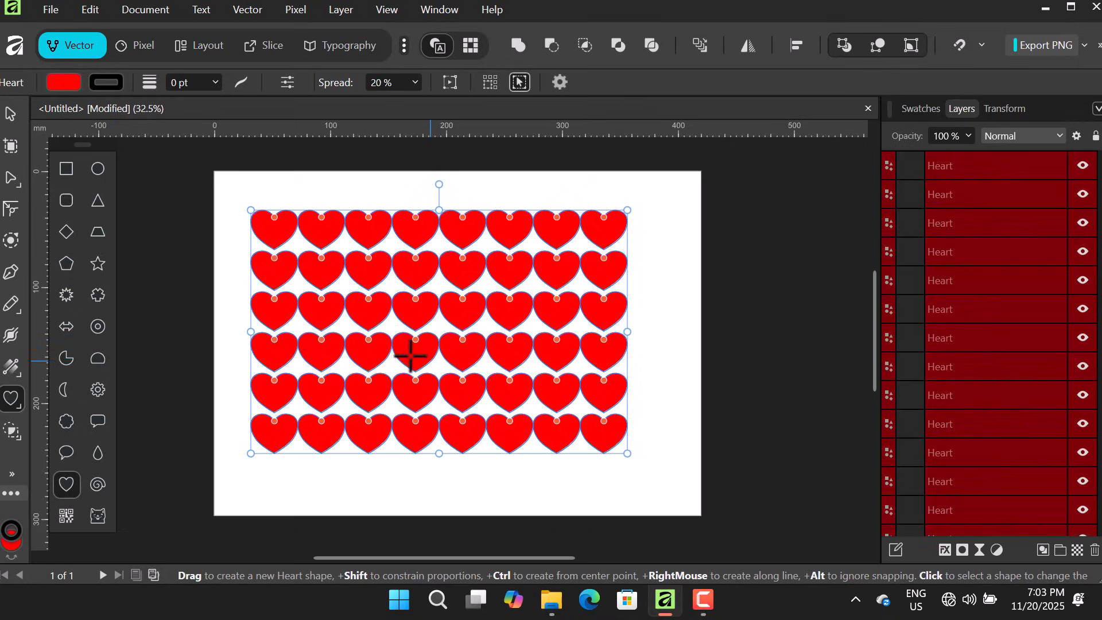
- Delete all the hearts in the grid
key("v")
key("Delete")
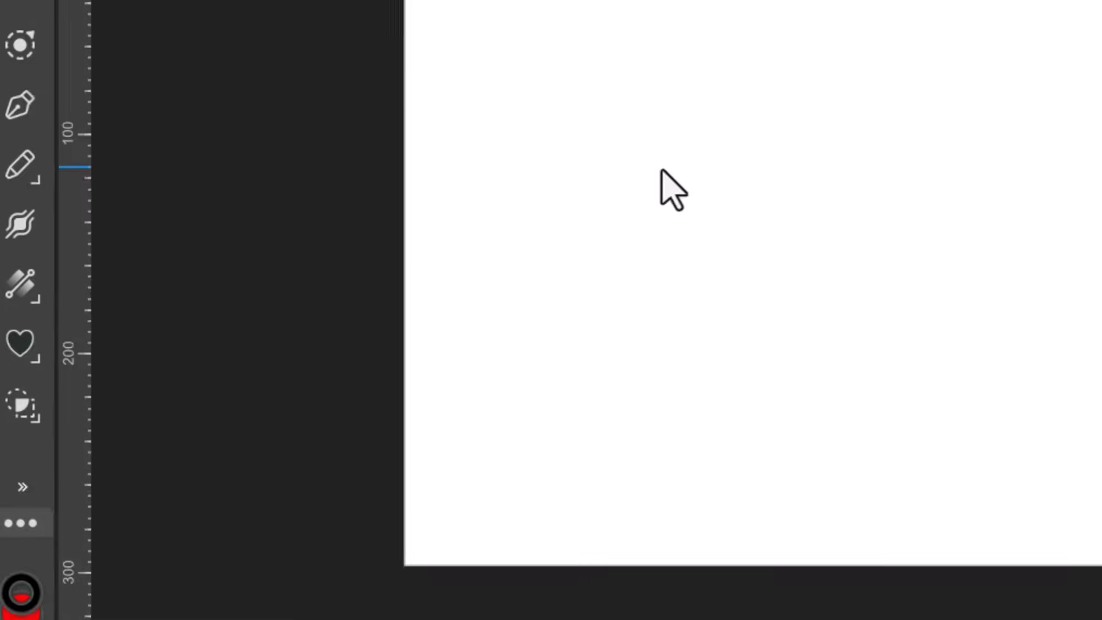
- Draw a single heart about 43 mm wide and 39 mm high near the page's upper-left corner
left_click(14, 344)
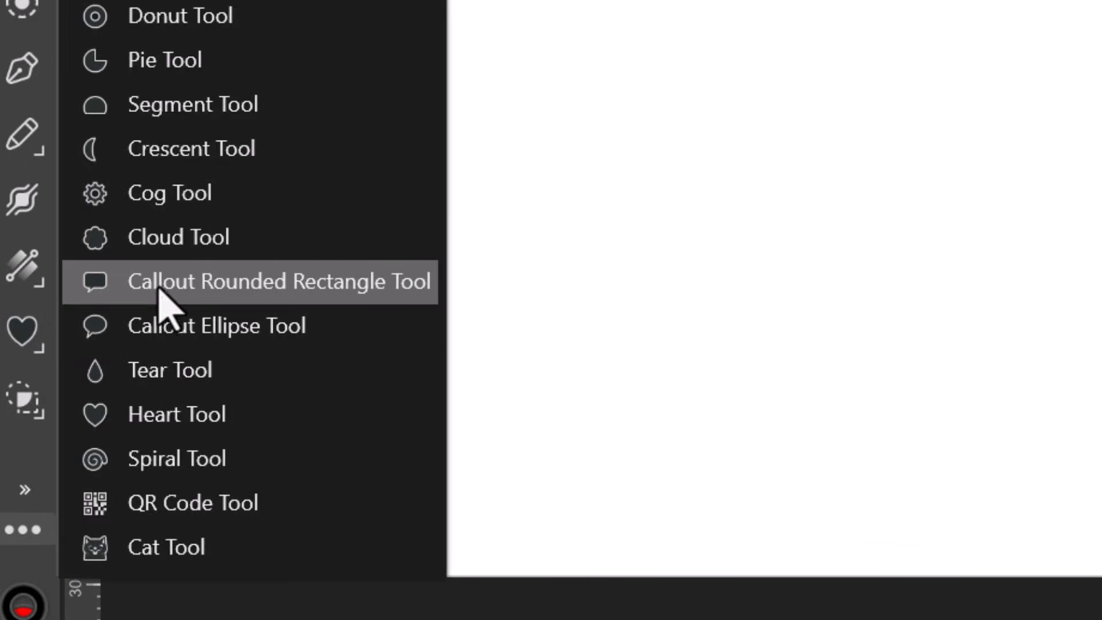
left_click(162, 413)
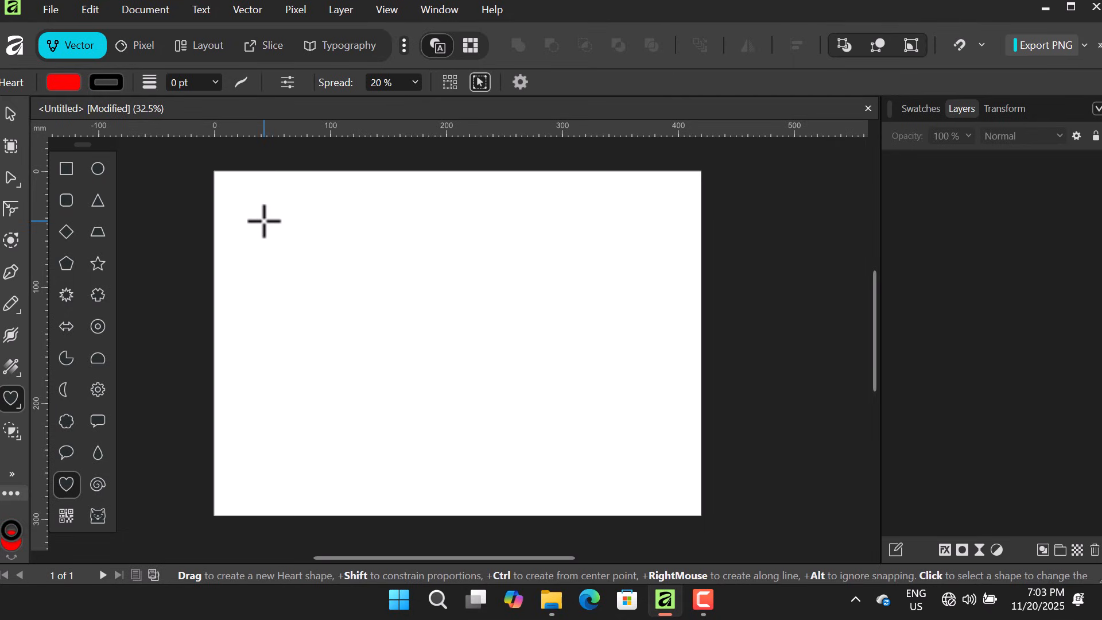
left_click_drag(263, 236, 299, 263)
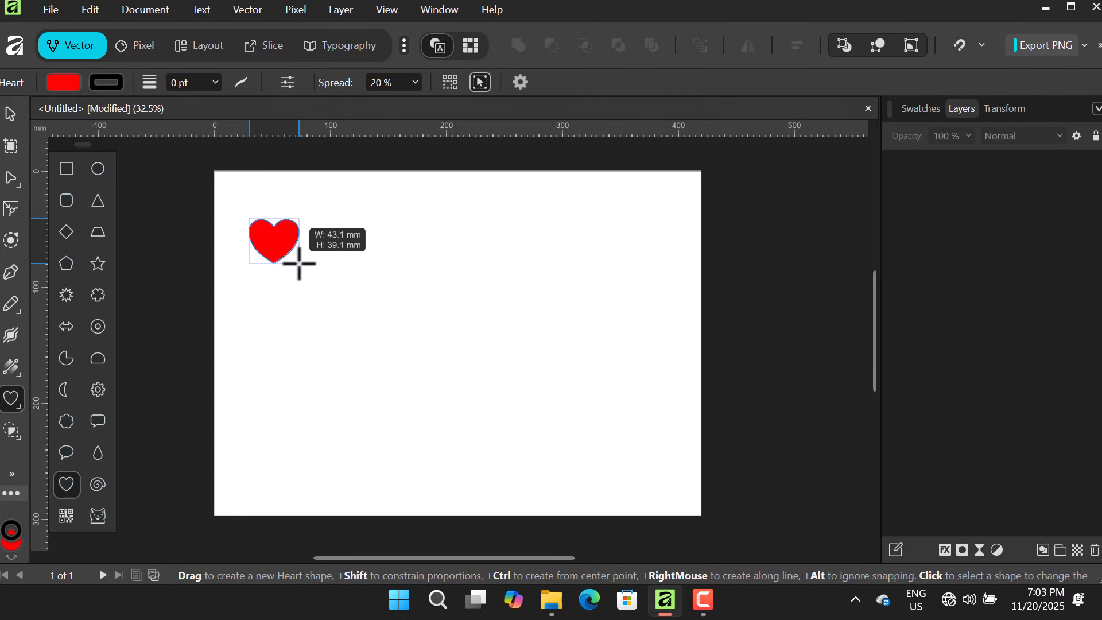
left_click_drag(299, 263, 299, 262)
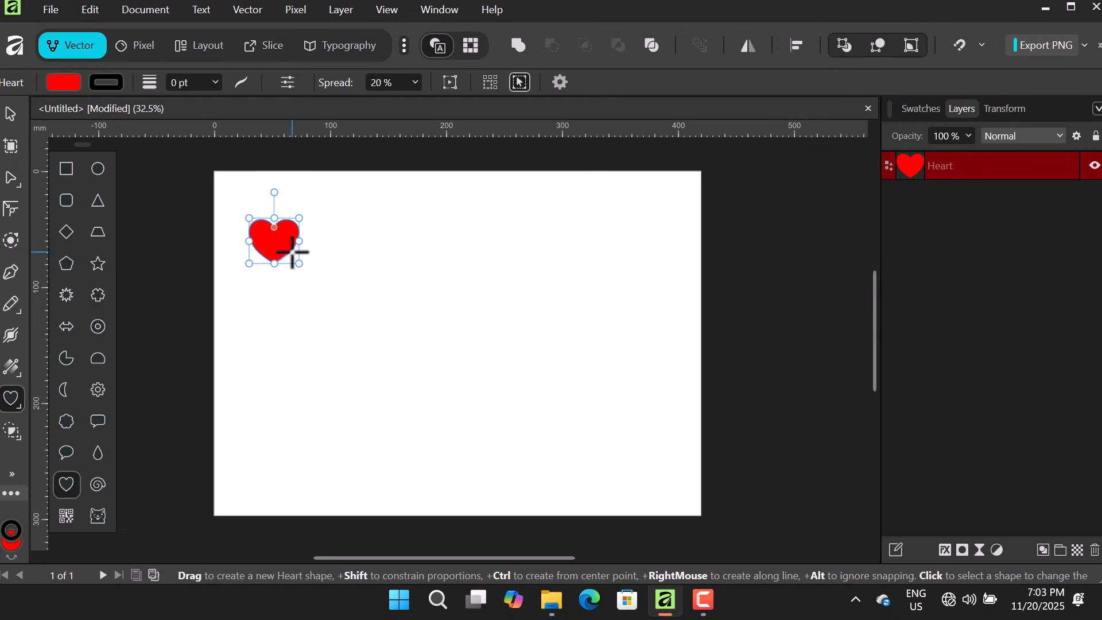
- Set up Move / Duplicate for the heart with duplication enabled and 6 copies
key("Return")
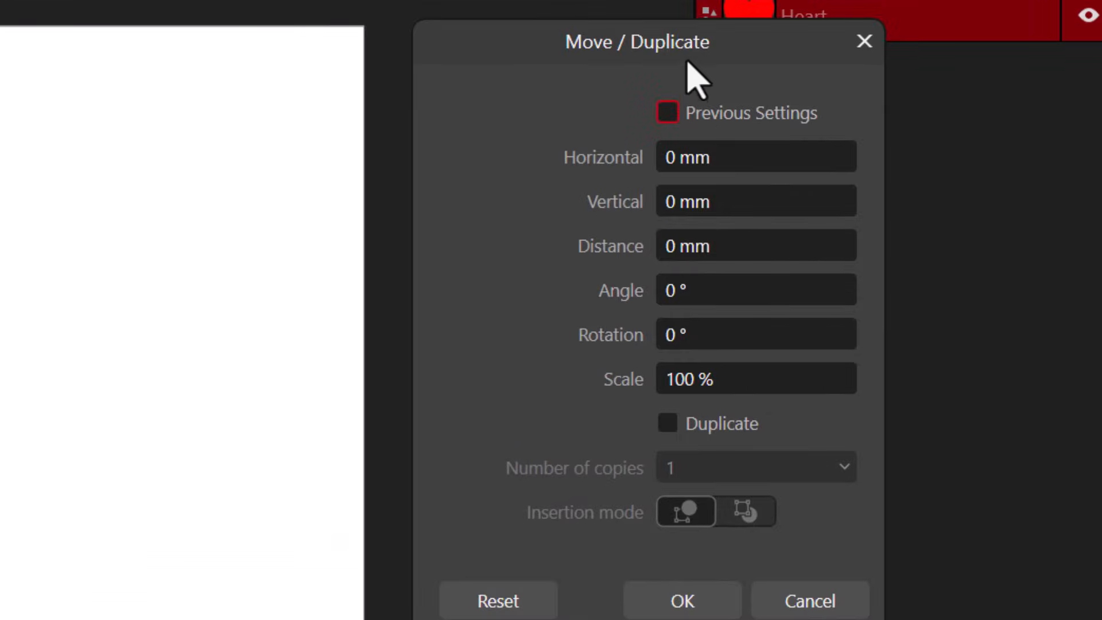
left_click_drag(688, 48, 612, 42)
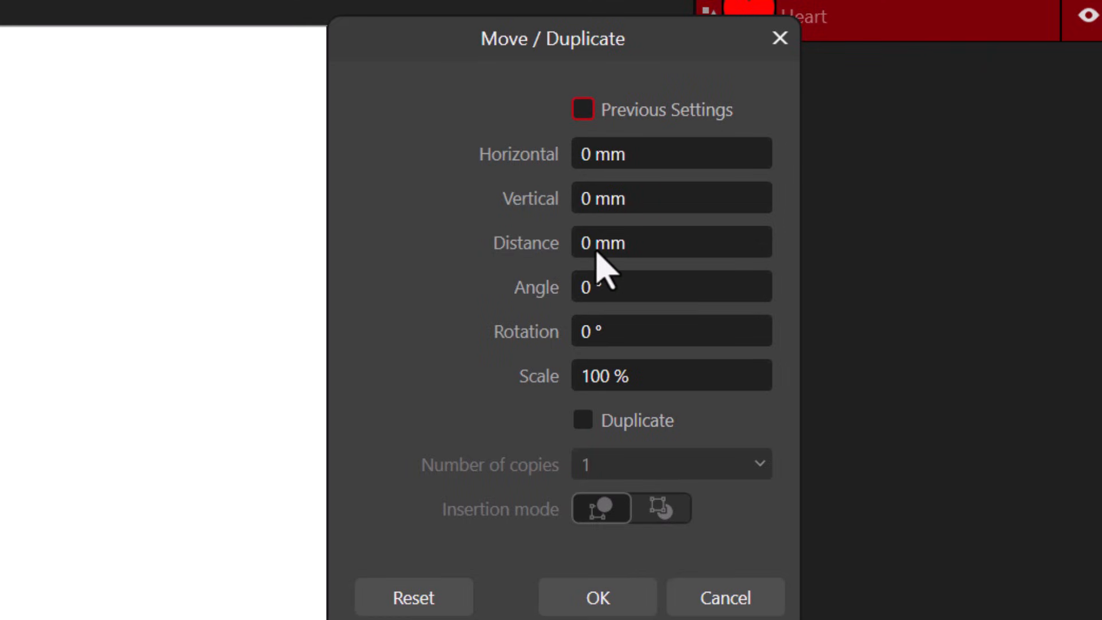
left_click(586, 424)
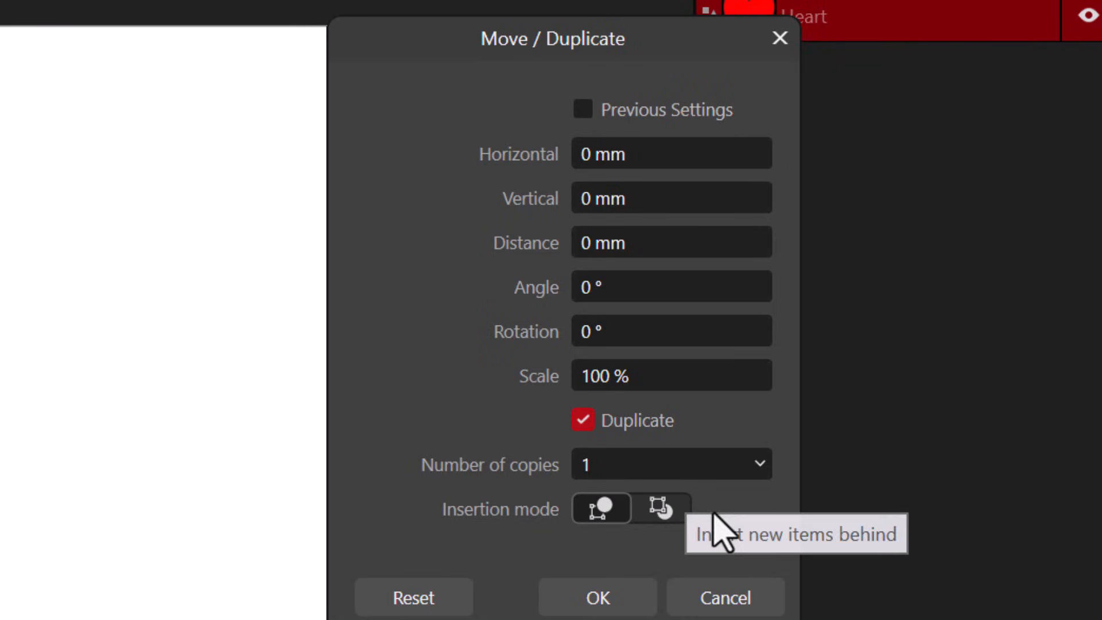
left_click(591, 464)
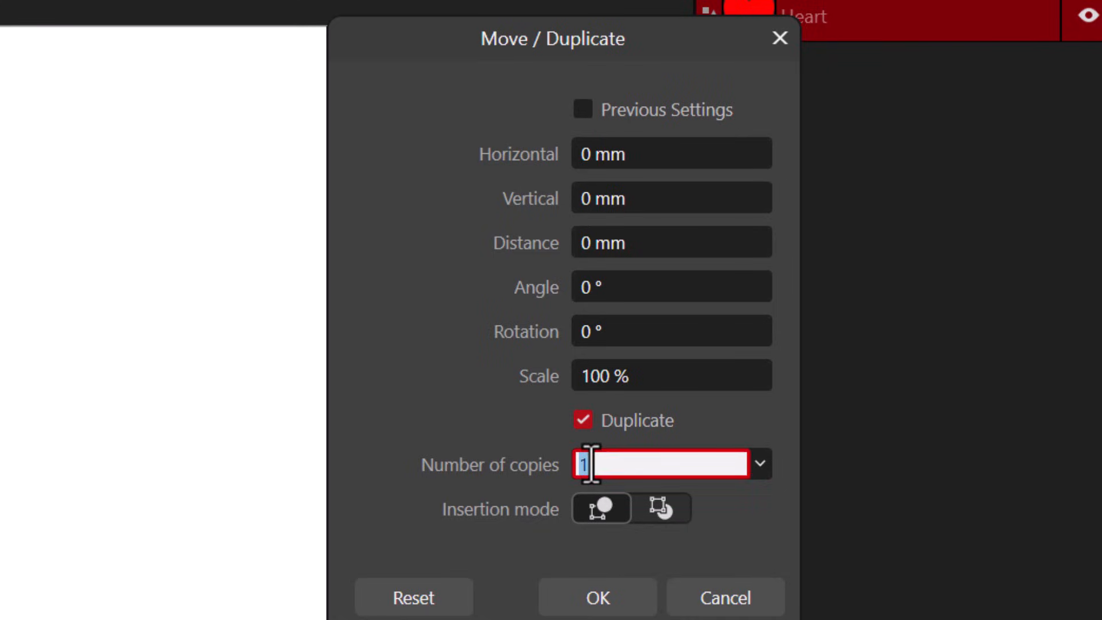
type("6")
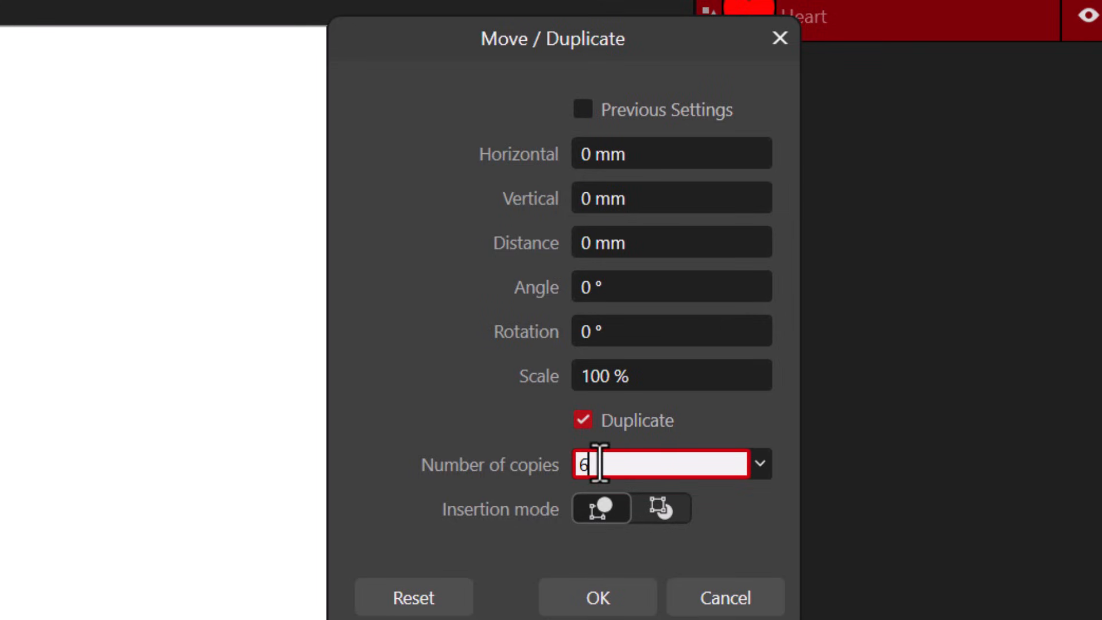
left_click(588, 333)
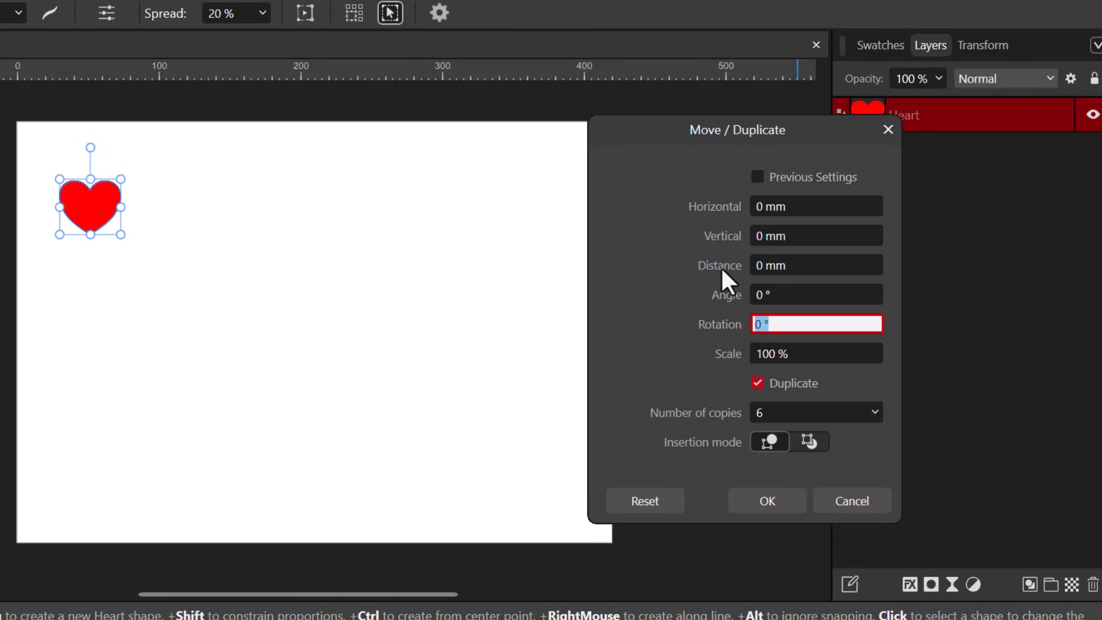
- Try spacing the six heart copies 50.3 mm horizontally and 6.2 mm vertically, and cancel the duplication
left_click_drag(720, 266, 795, 270)
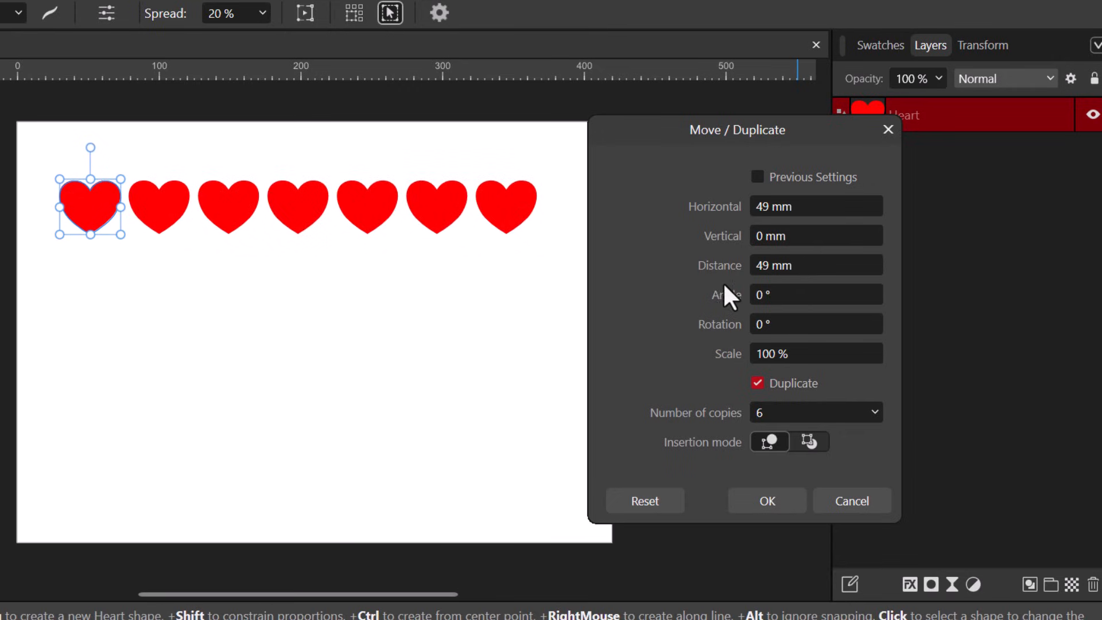
left_click_drag(716, 241, 722, 208)
mouse_move(722, 304)
left_mouse_down()
mouse_move(741, 291)
mouse_move(741, 305)
mouse_move(691, 324)
mouse_move(729, 313)
left_mouse_up()
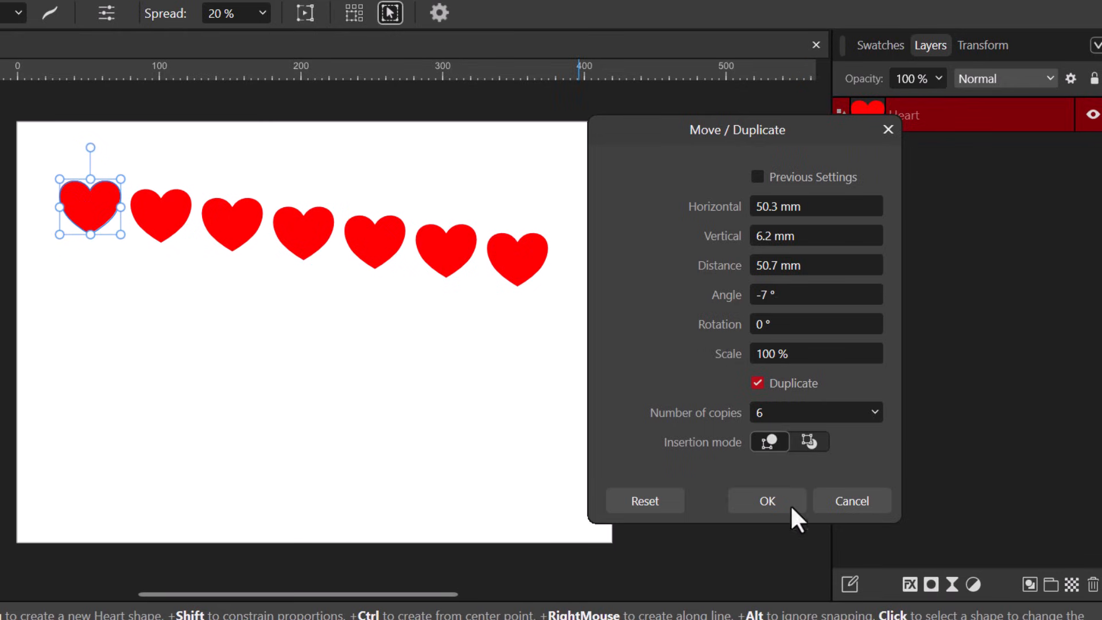
left_click(839, 499)
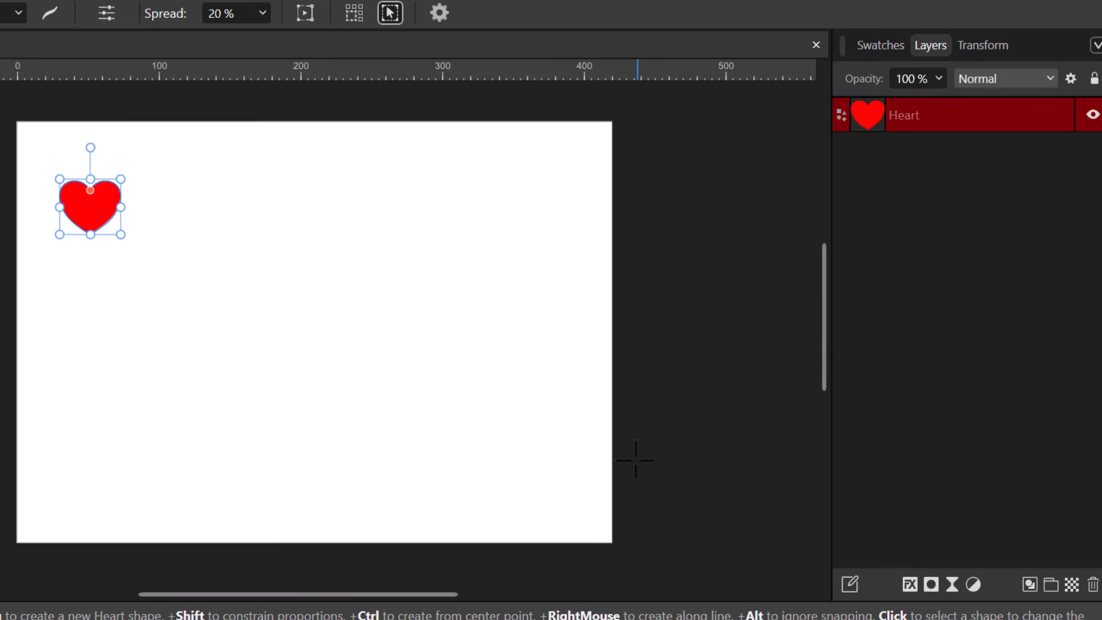
- Move the heart to the upper middle of the page and enable its transform origin
left_click_drag(91, 220, 320, 233)
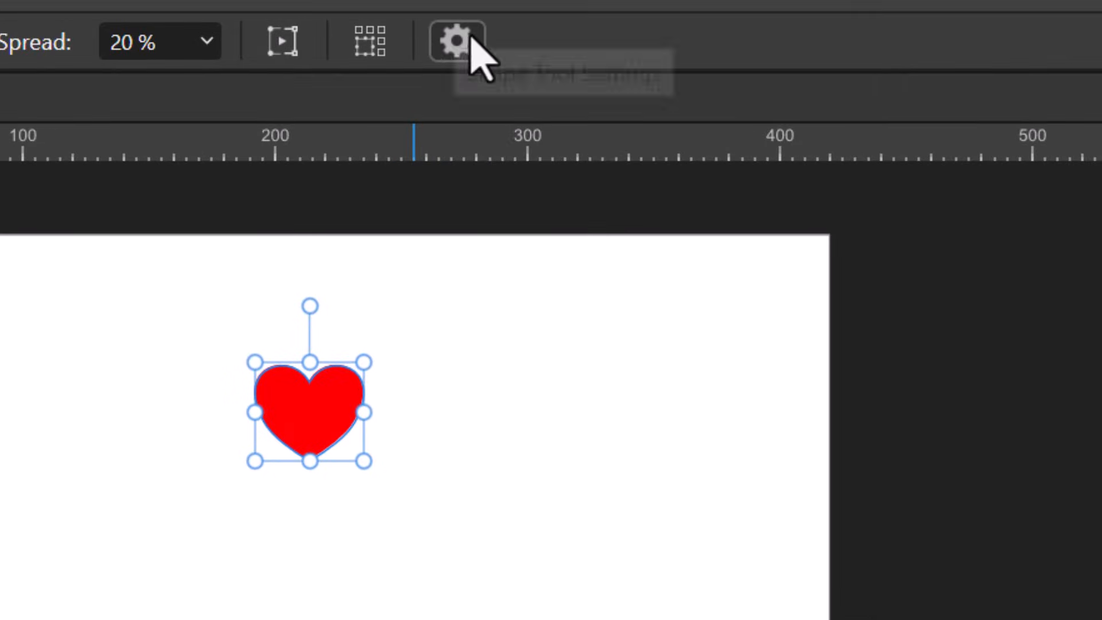
left_click(454, 38)
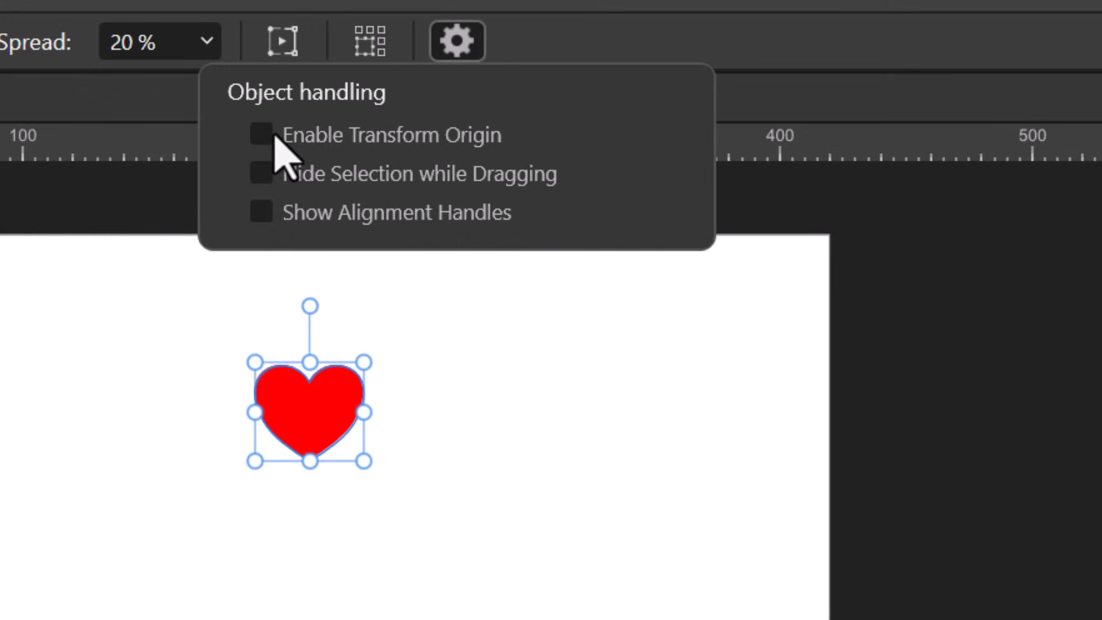
left_click(260, 135)
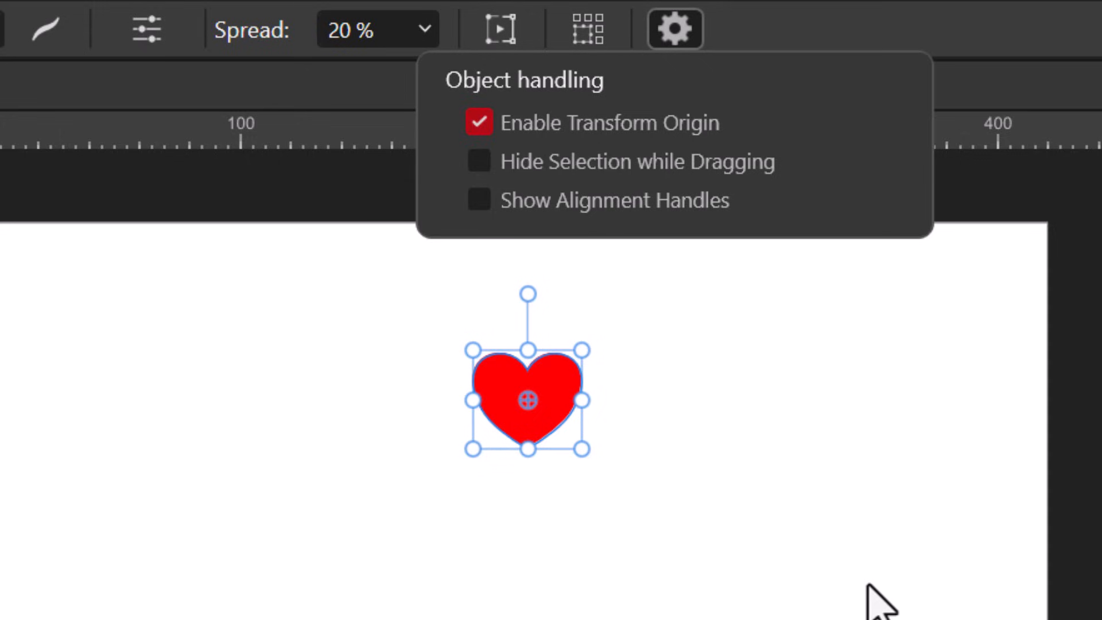
- Move the heart's transform origin straight down to a point below the heart
left_click(523, 392)
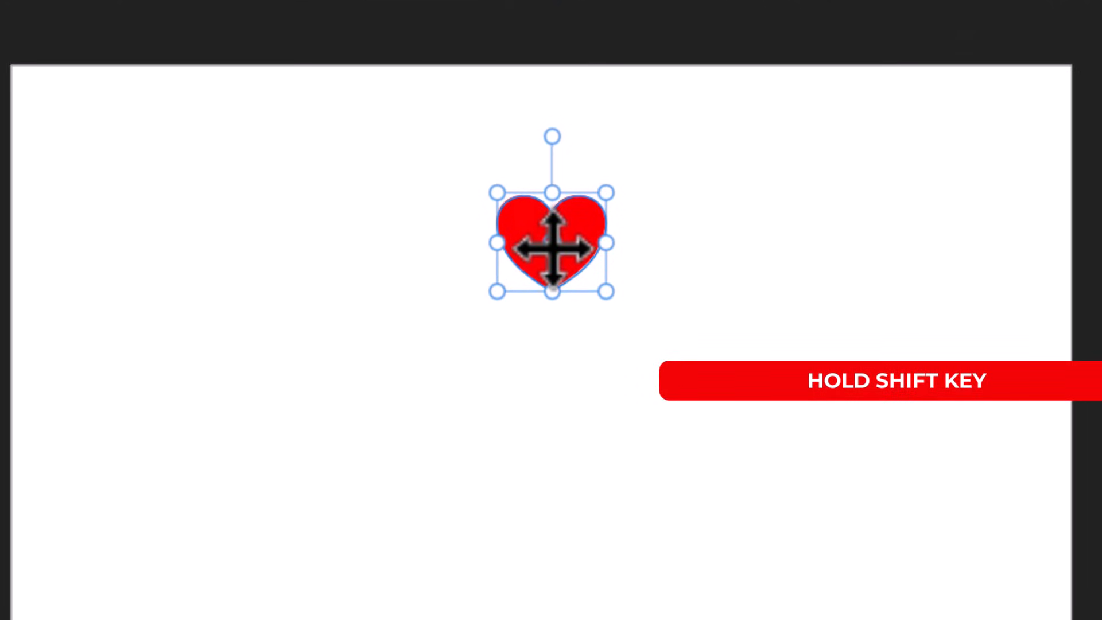
left_click_drag(536, 350, 536, 549)
left_click_drag(553, 442, 564, 420)
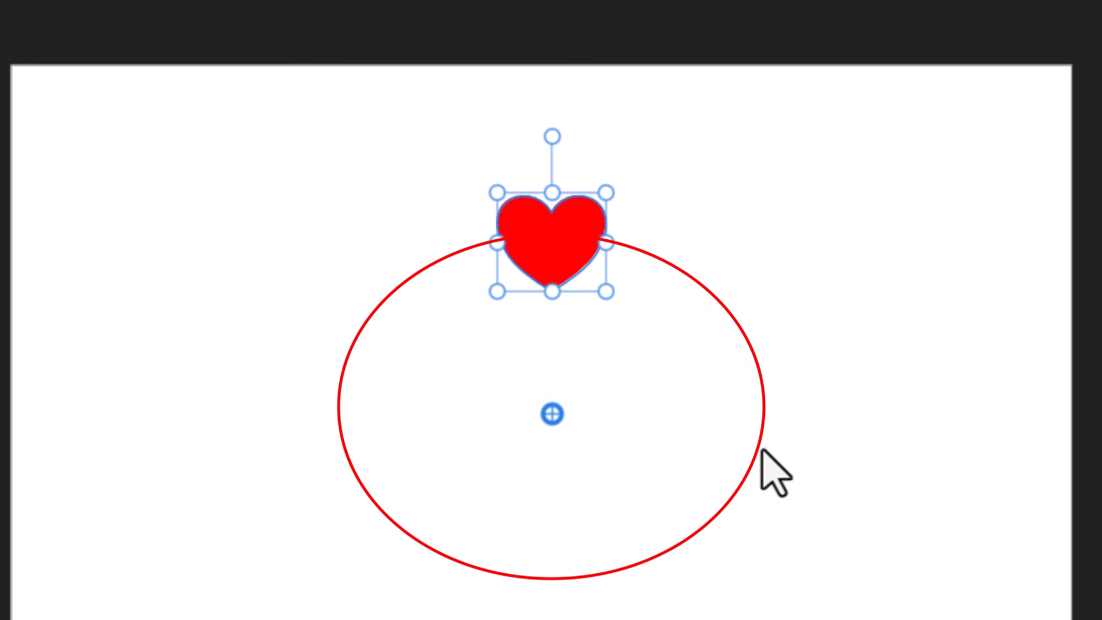
- Set up Move / Duplicate for the heart with its offset origin, enabling duplication with 6 copies
key("Return")
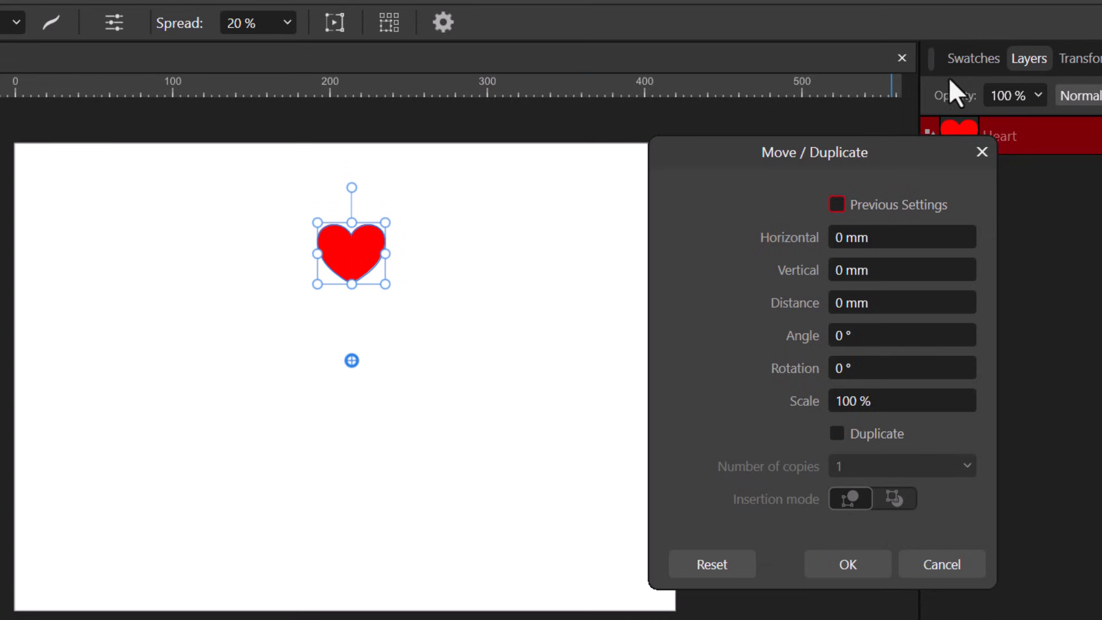
left_click_drag(899, 164, 817, 157)
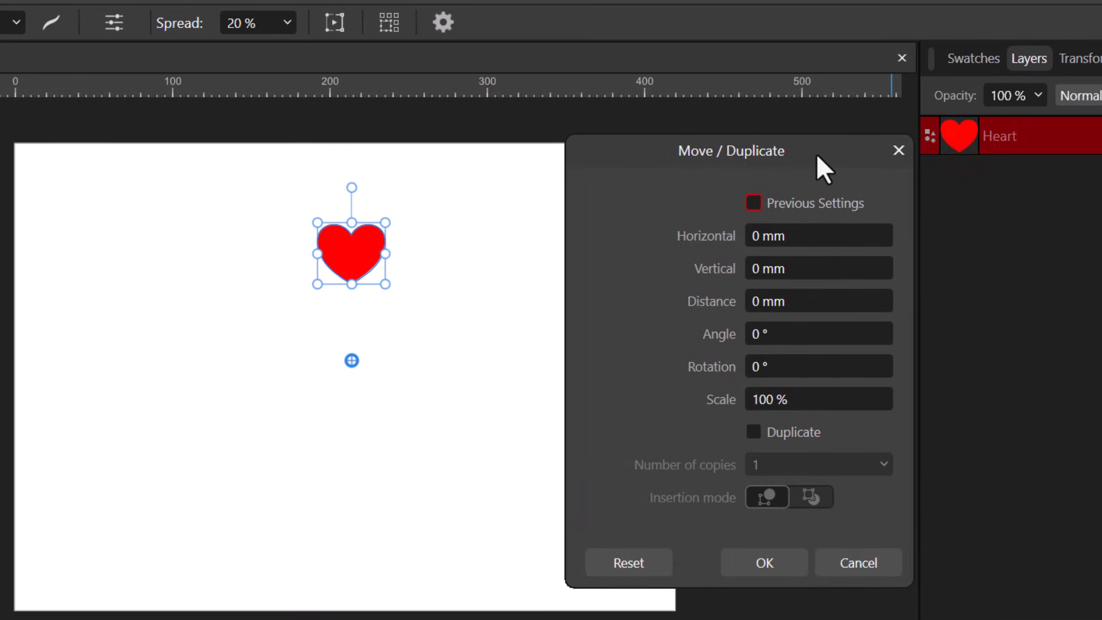
left_click(753, 431)
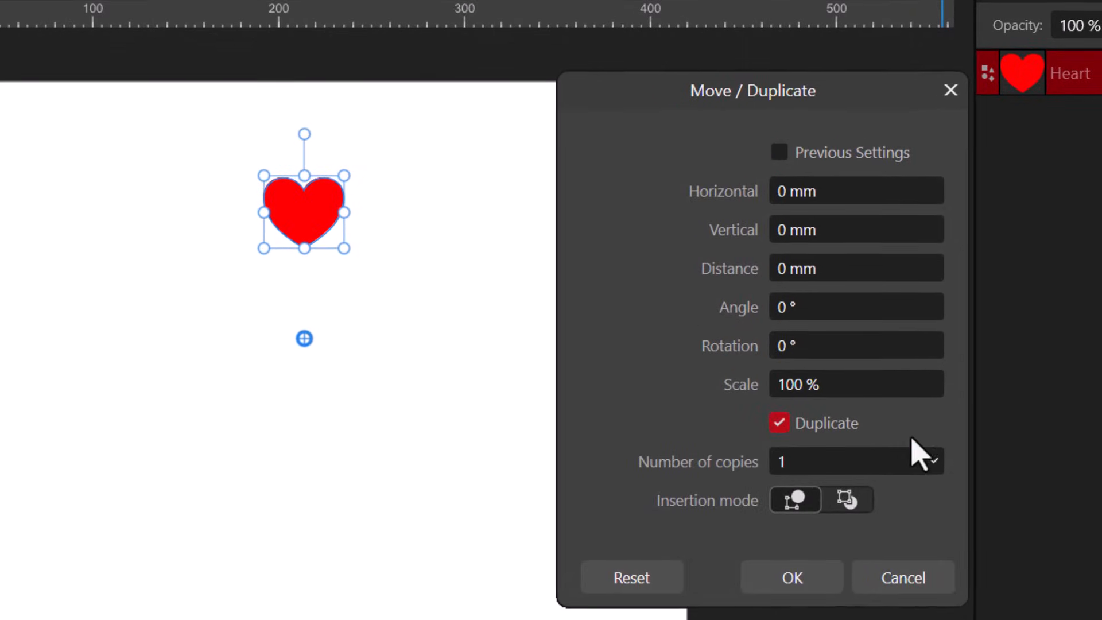
left_click(781, 462)
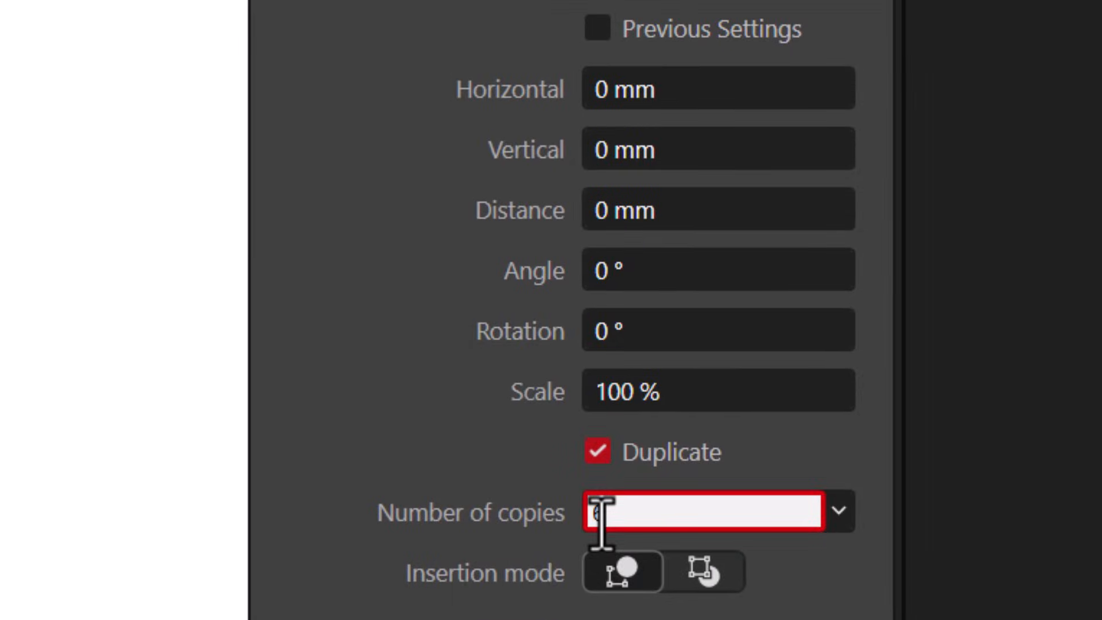
type("6")
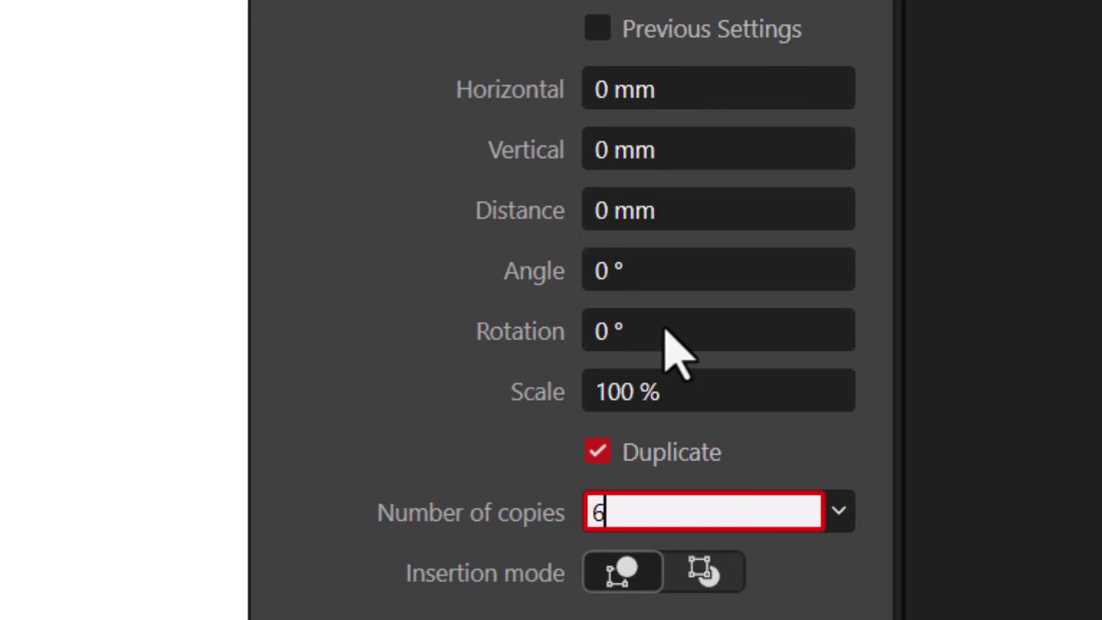
- Set the copies' rotation to 360/6 to arrange the hearts evenly in a circle around the transform origin
left_click(617, 325)
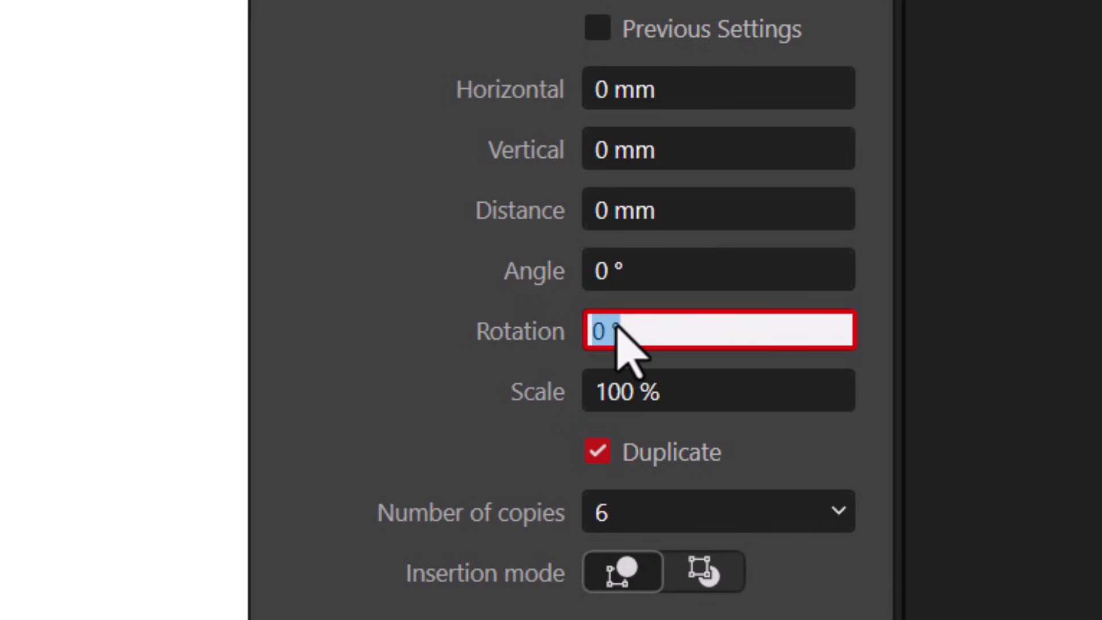
type("36")
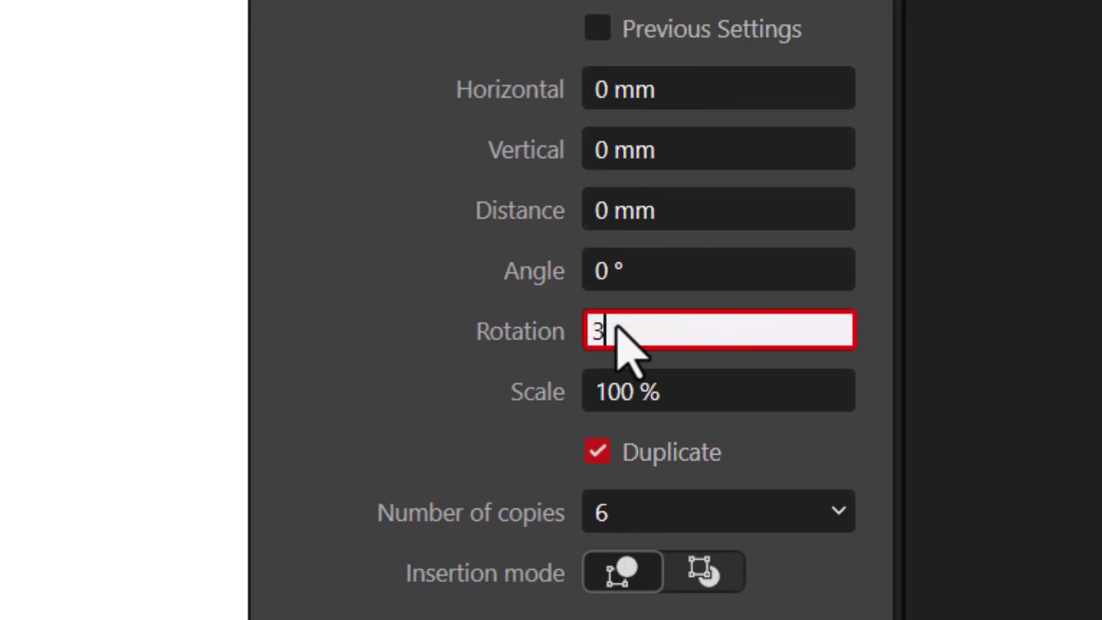
type("0")
type("/")
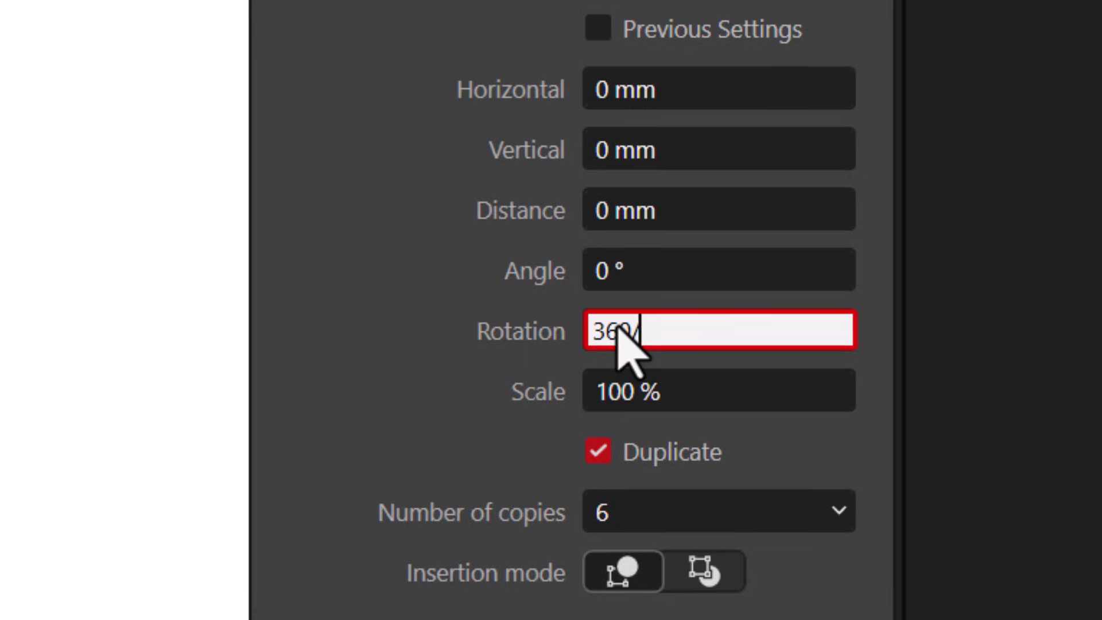
type("6")
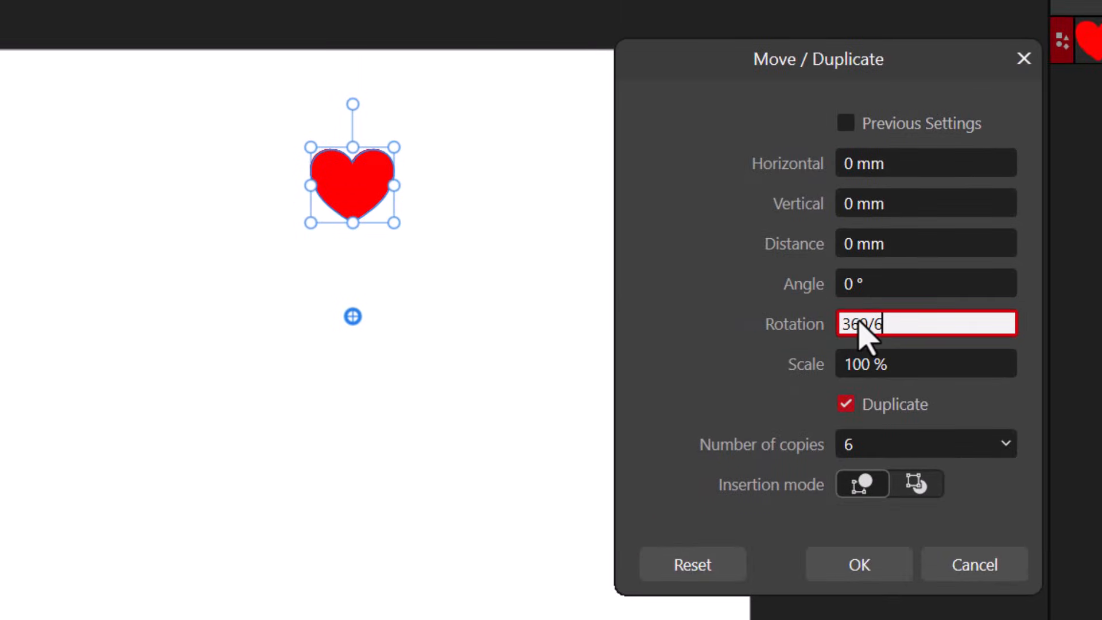
left_click(890, 250)
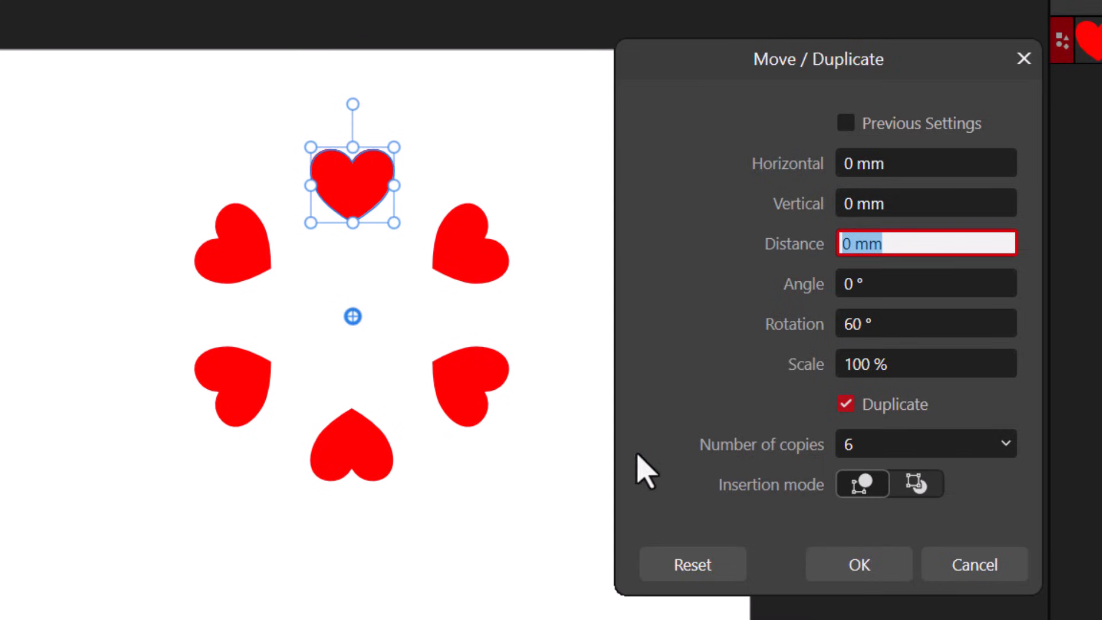
- Confirm the circular duplication and scale all the hearts down together as one selection
left_click(869, 570)
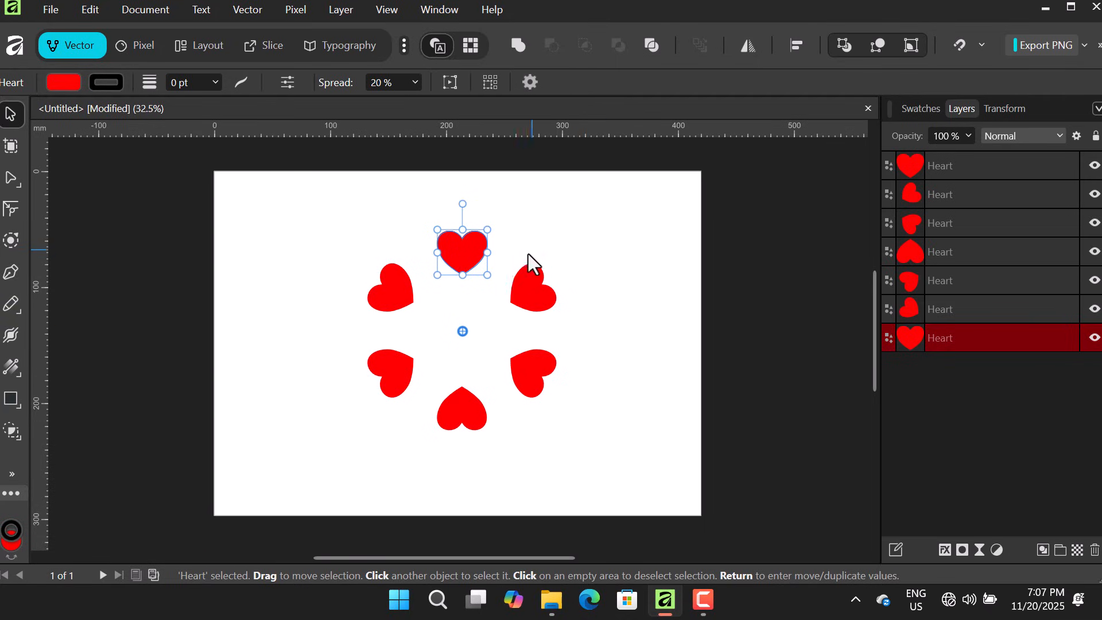
left_click_drag(274, 238, 663, 423)
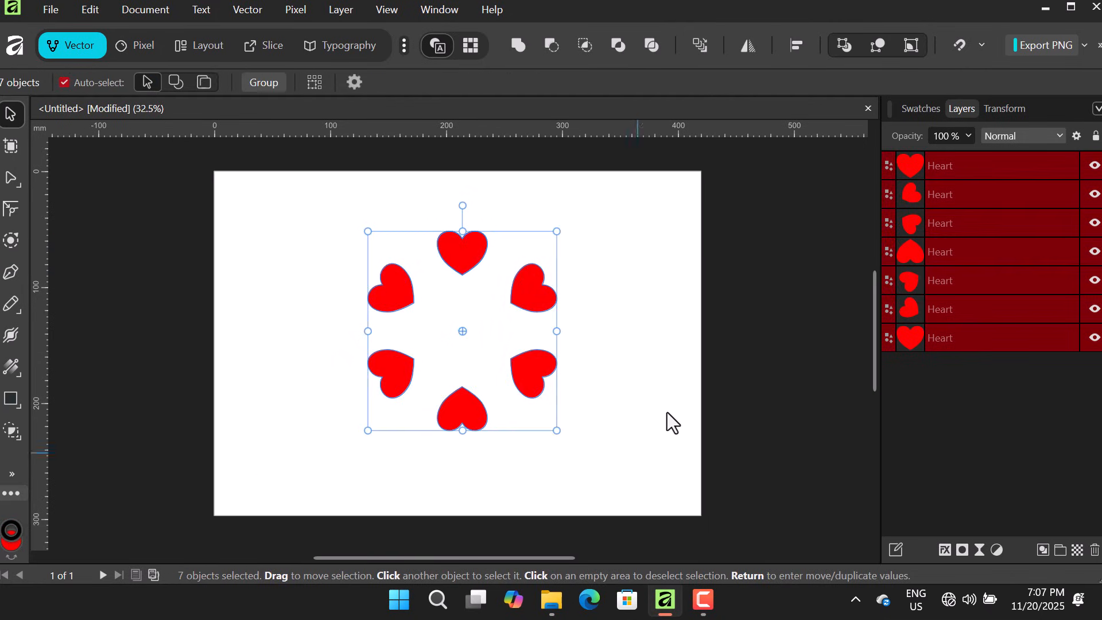
left_click_drag(556, 430, 531, 385)
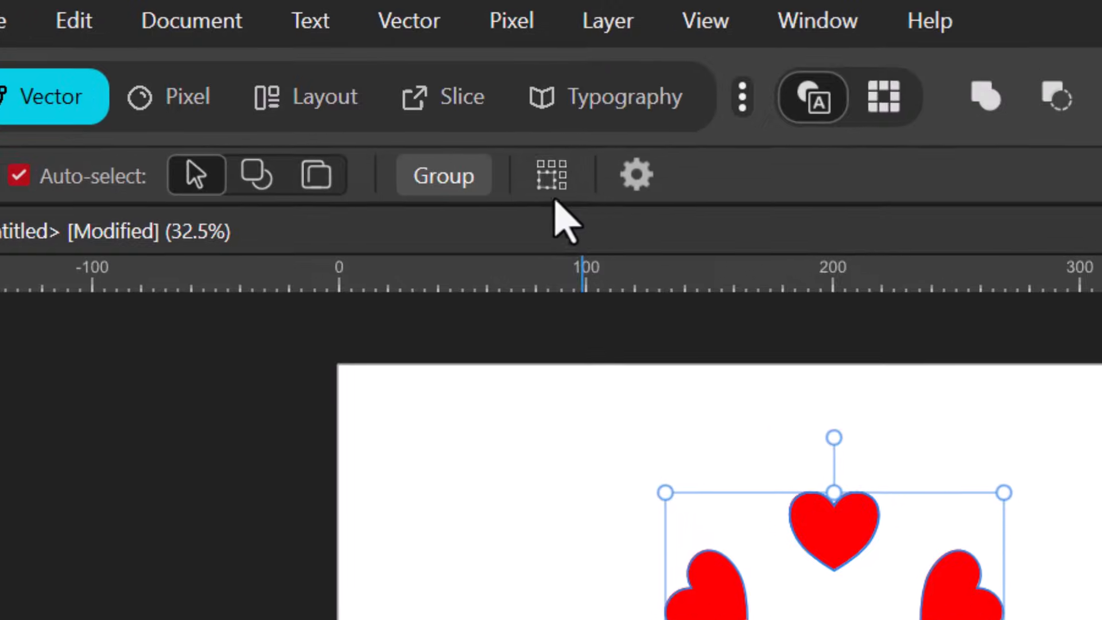
- Enable transforming objects separately and resize the selected hearts, first stretching them and then shrinking each one in place
left_click(556, 192)
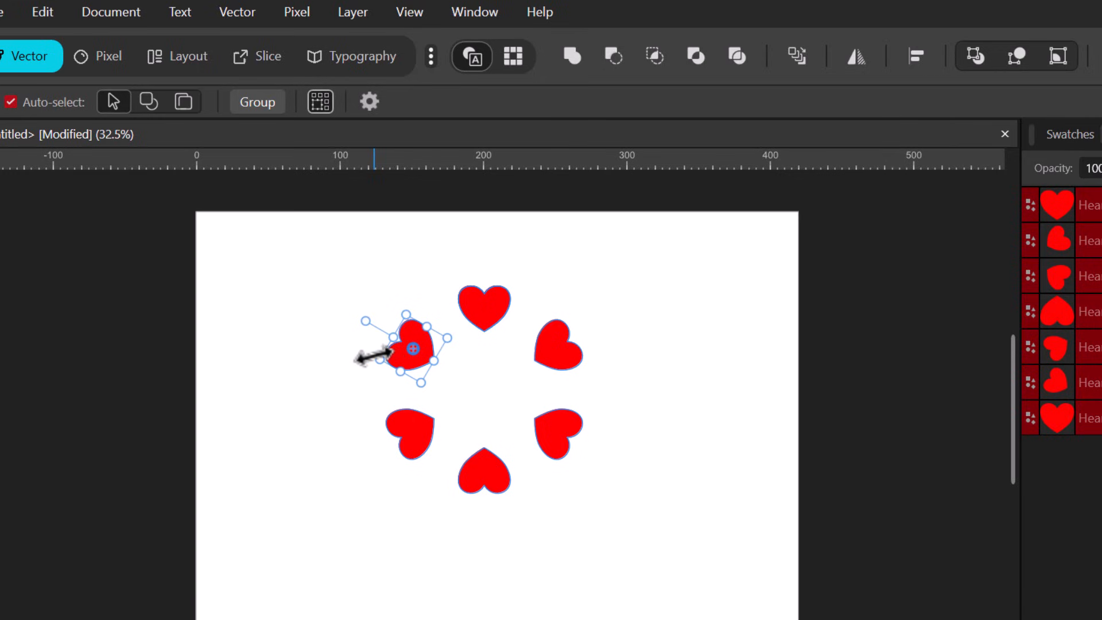
mouse_move(374, 362)
left_mouse_down()
mouse_move(335, 374)
mouse_move(344, 386)
mouse_move(386, 386)
mouse_move(364, 362)
mouse_move(350, 395)
mouse_move(359, 317)
mouse_move(321, 386)
mouse_move(383, 327)
mouse_move(359, 332)
mouse_move(358, 373)
mouse_move(363, 307)
mouse_move(334, 347)
mouse_move(384, 315)
mouse_move(408, 352)
mouse_move(367, 367)
mouse_move(369, 312)
mouse_move(406, 327)
mouse_move(367, 356)
left_mouse_up()
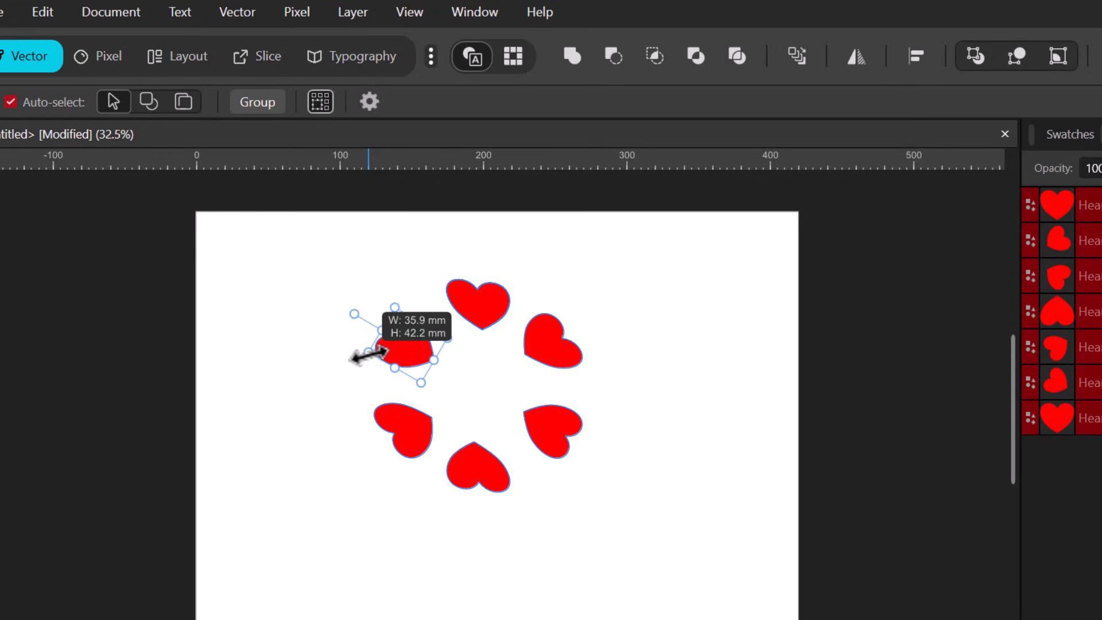
left_click_drag(367, 356, 402, 357)
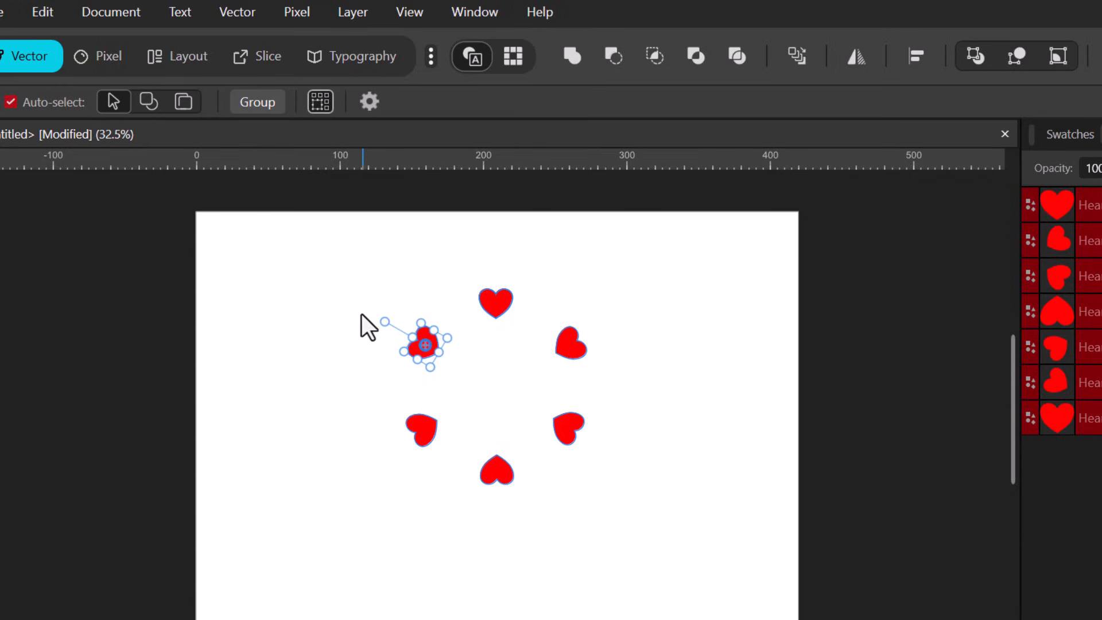
- Reselect all the hearts, switch off separate transforming and disable Enable Transform Origin
left_click(383, 274)
left_click_drag(356, 260, 712, 497)
left_click(597, 368)
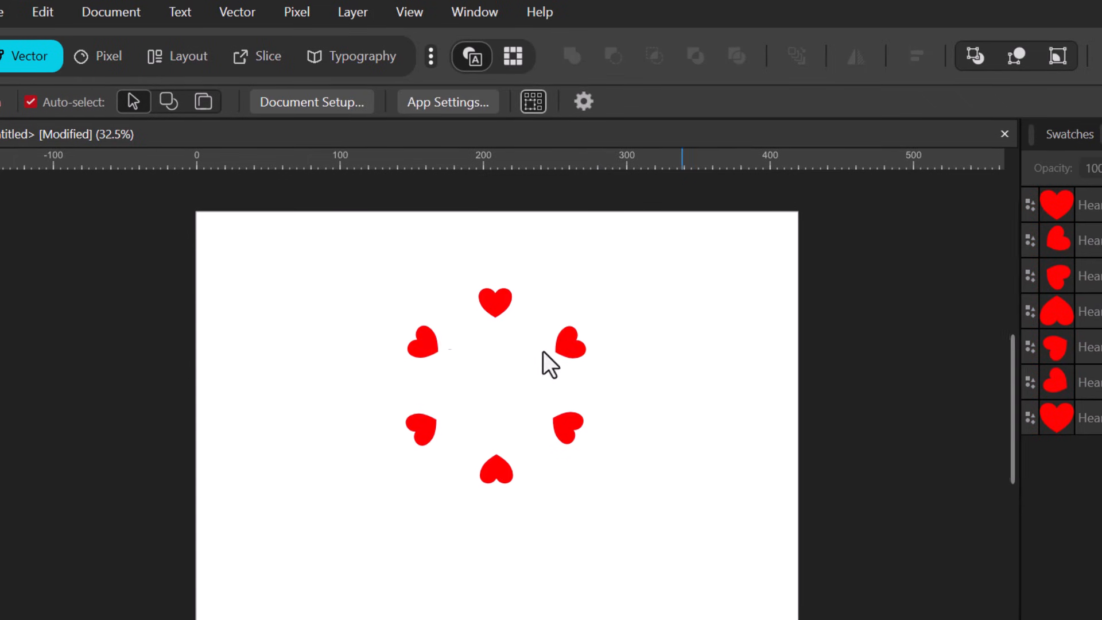
left_click_drag(338, 297, 643, 503)
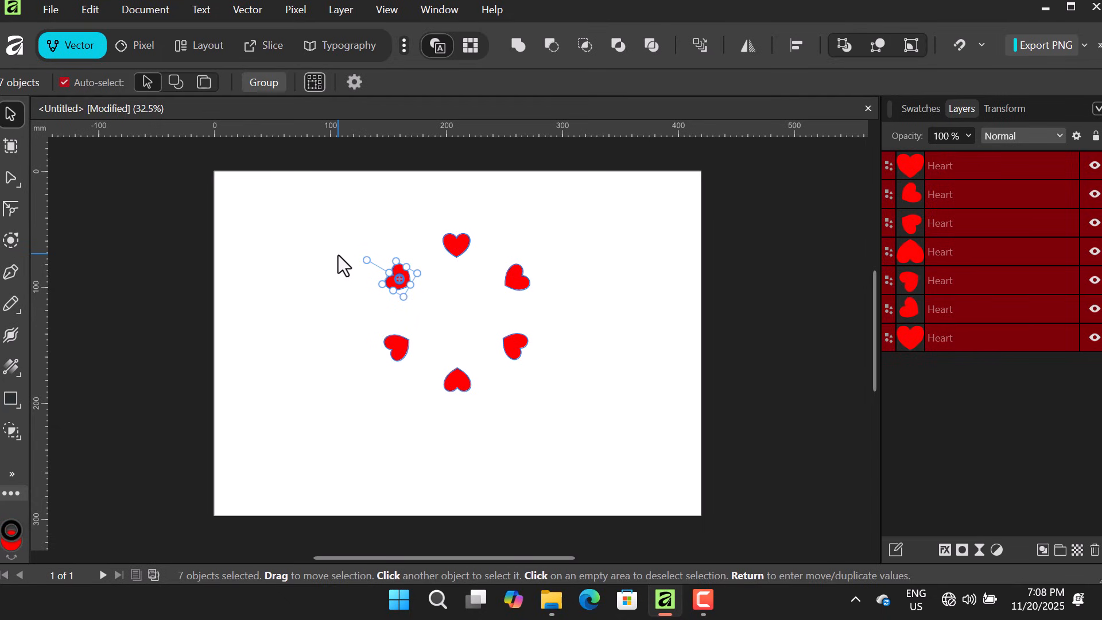
left_click(316, 83)
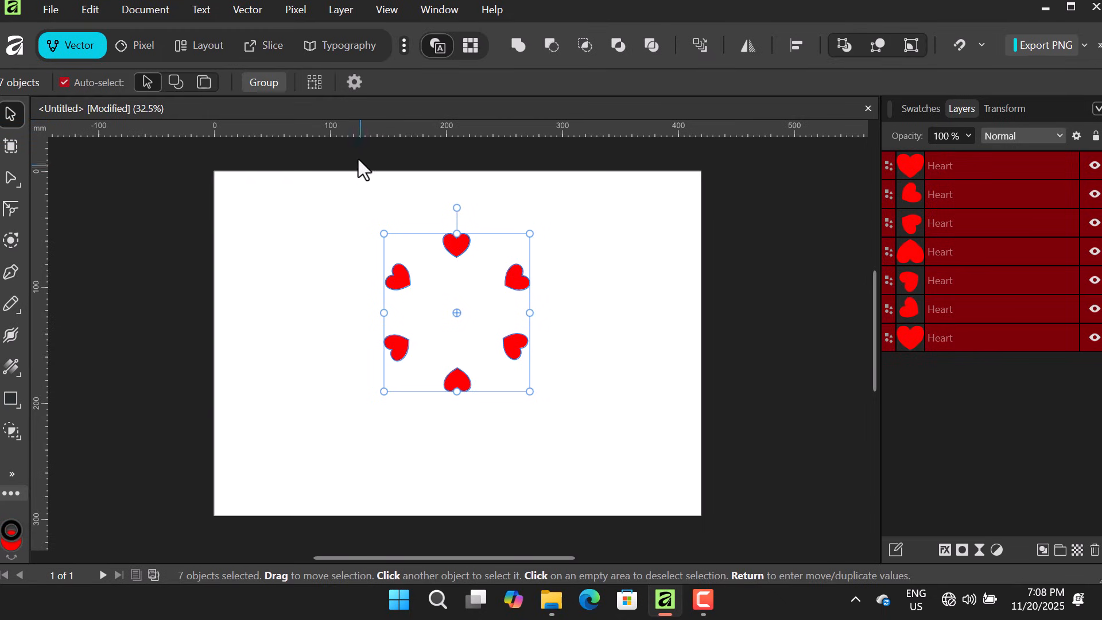
left_click(357, 84)
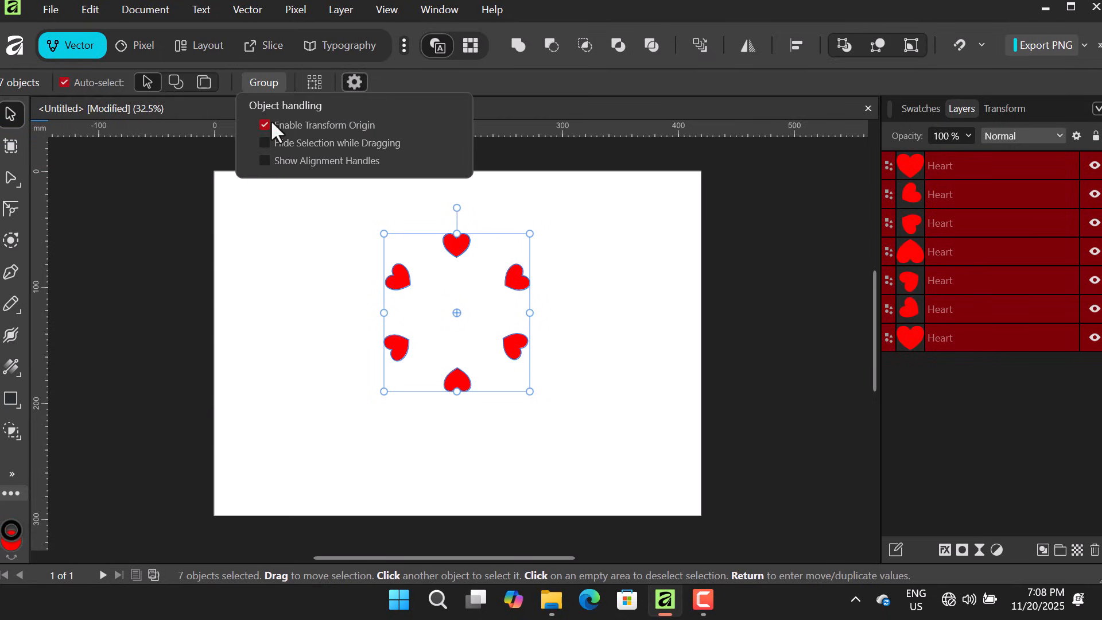
left_click(274, 241)
- Delete all the hearts from the page
left_click_drag(317, 219, 654, 446)
key("ctrl+a")
key("Delete")
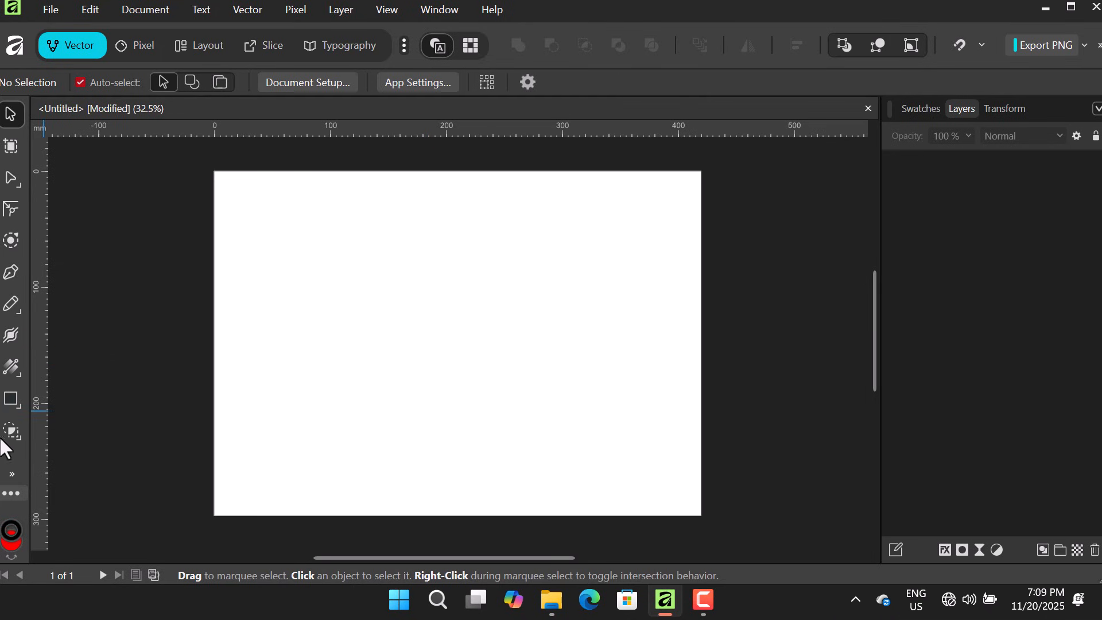
- Draw one large red heart with the Heart Tool and move it to the middle of the page
left_click(16, 405)
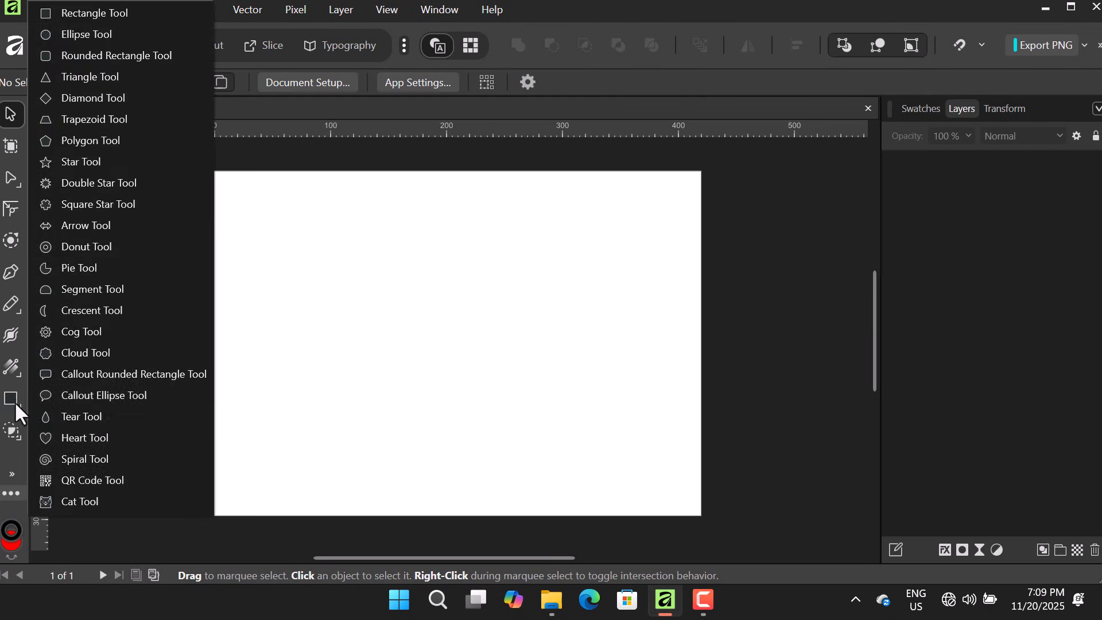
left_click(50, 440)
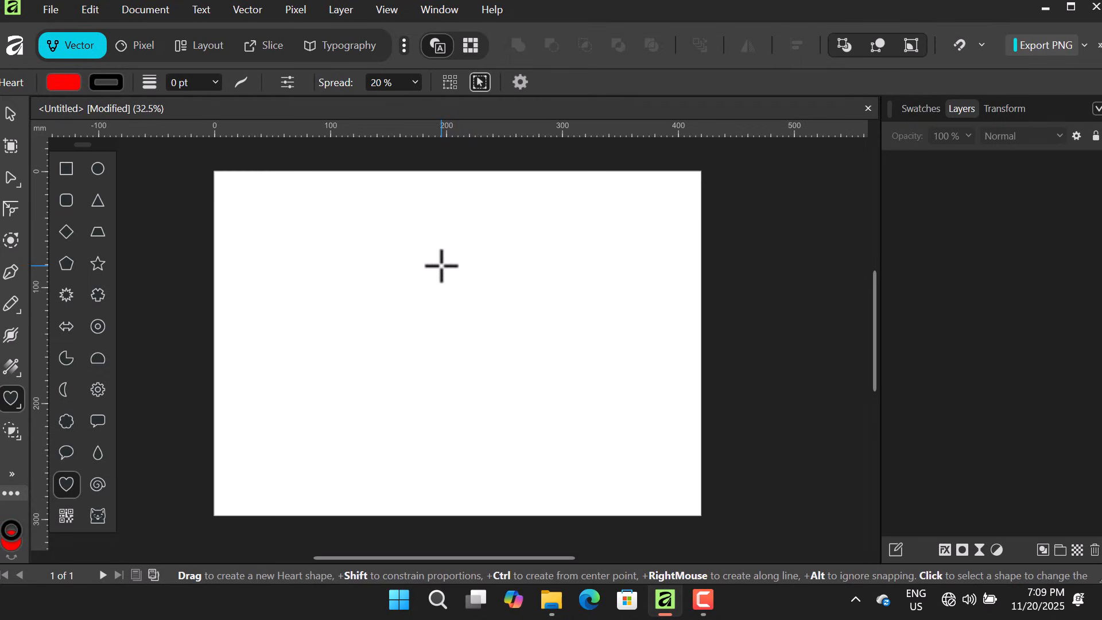
left_click_drag(436, 262, 660, 491)
key("v")
left_click_drag(580, 393, 486, 340)
left_click(659, 336)
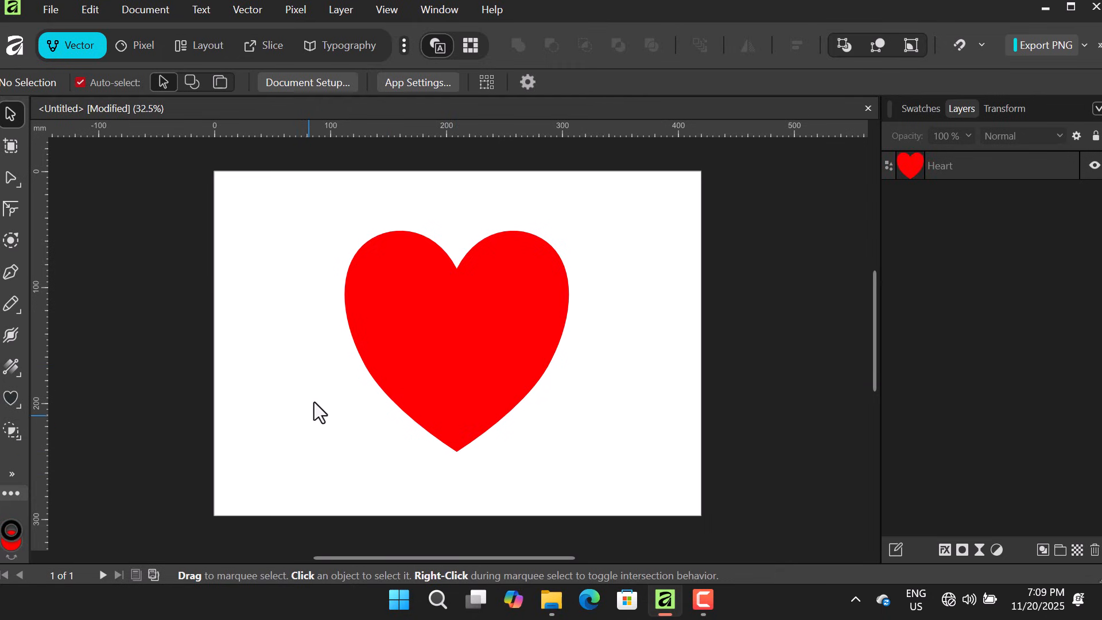
- Add the art text LOVE over the heart and enlarge it to about 168.5 pt
key("y")
key("t")
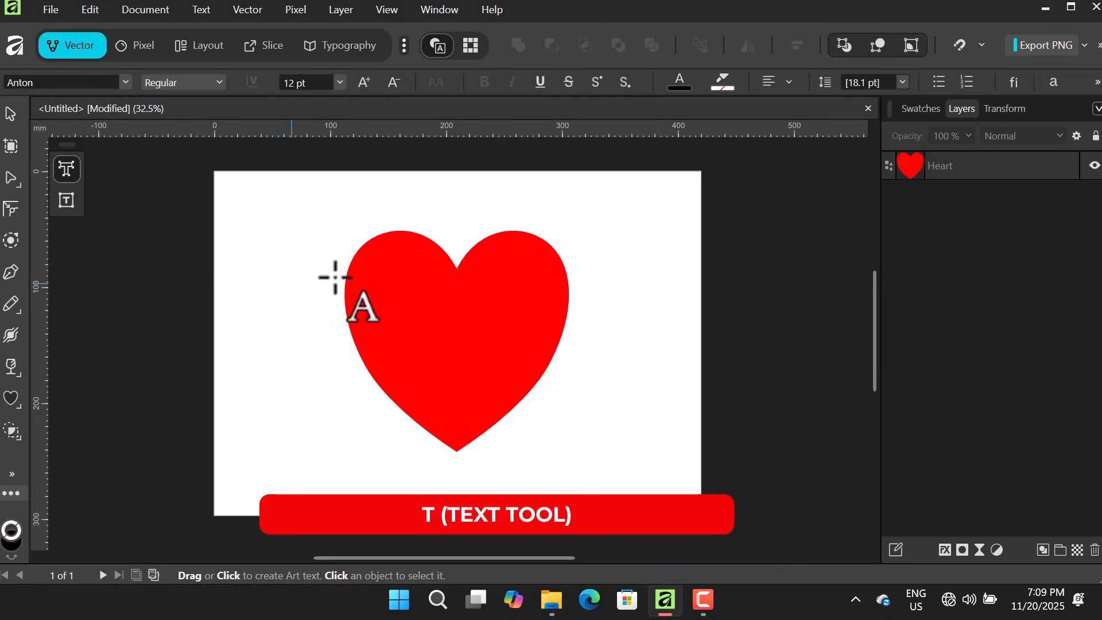
left_click(415, 323)
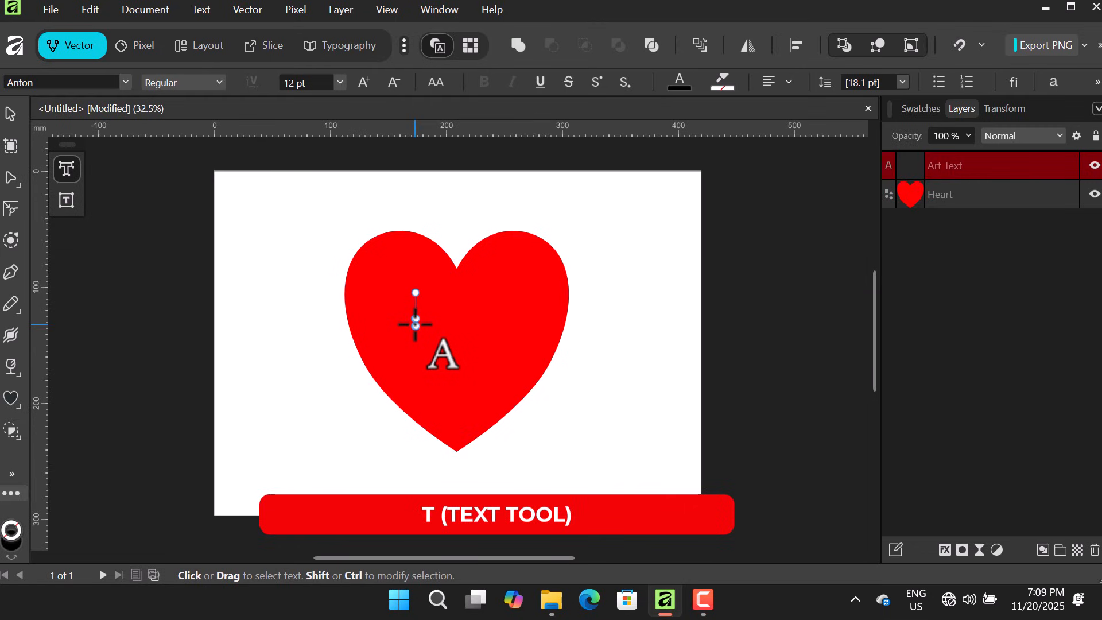
type("LOVE")
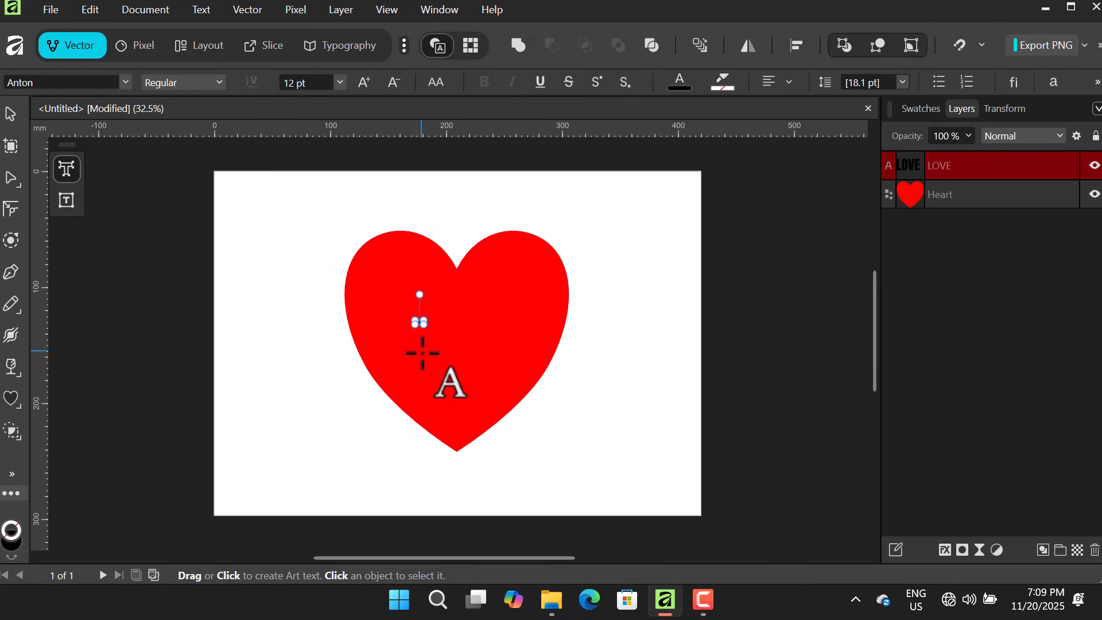
left_click_drag(419, 319, 525, 395)
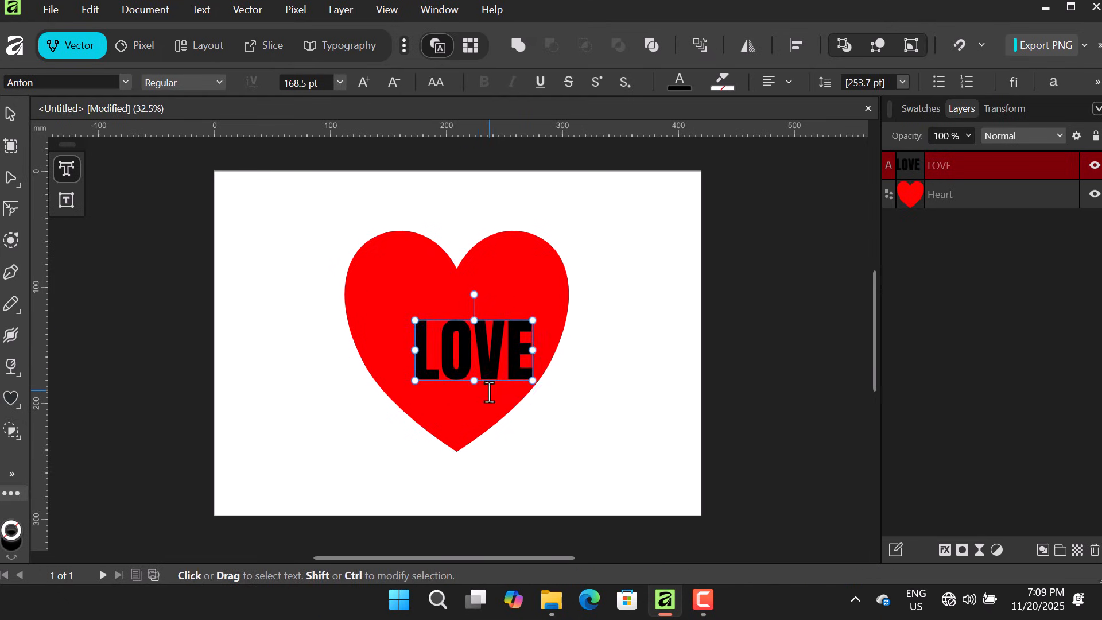
- Align the LOVE text and the heart to each other's centres, both horizontally and vertically
left_click(12, 115)
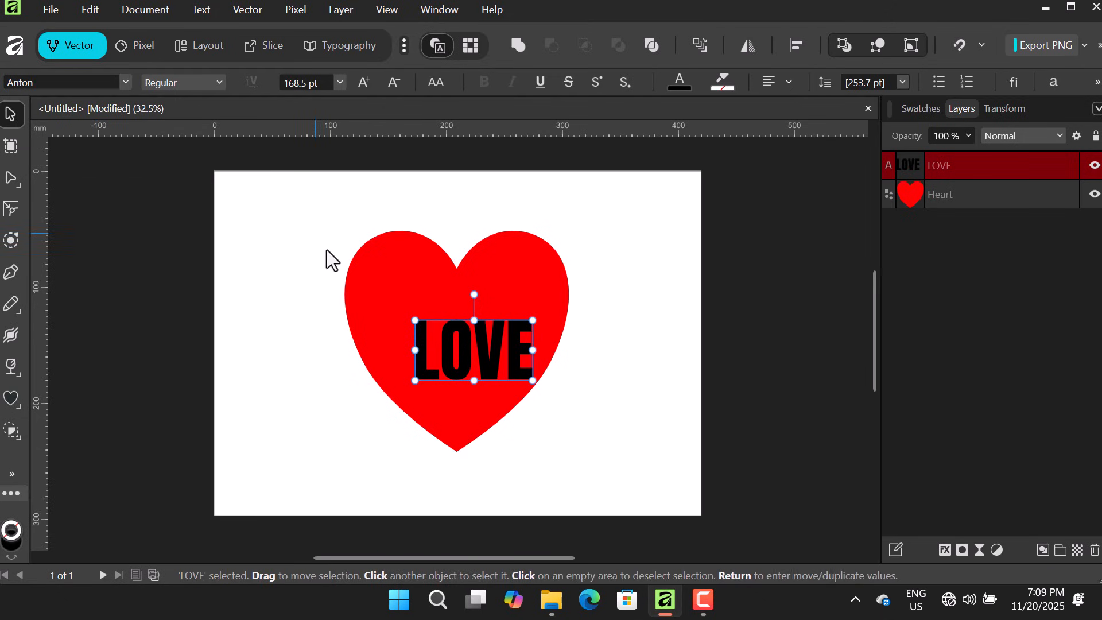
left_click_drag(319, 246, 572, 431)
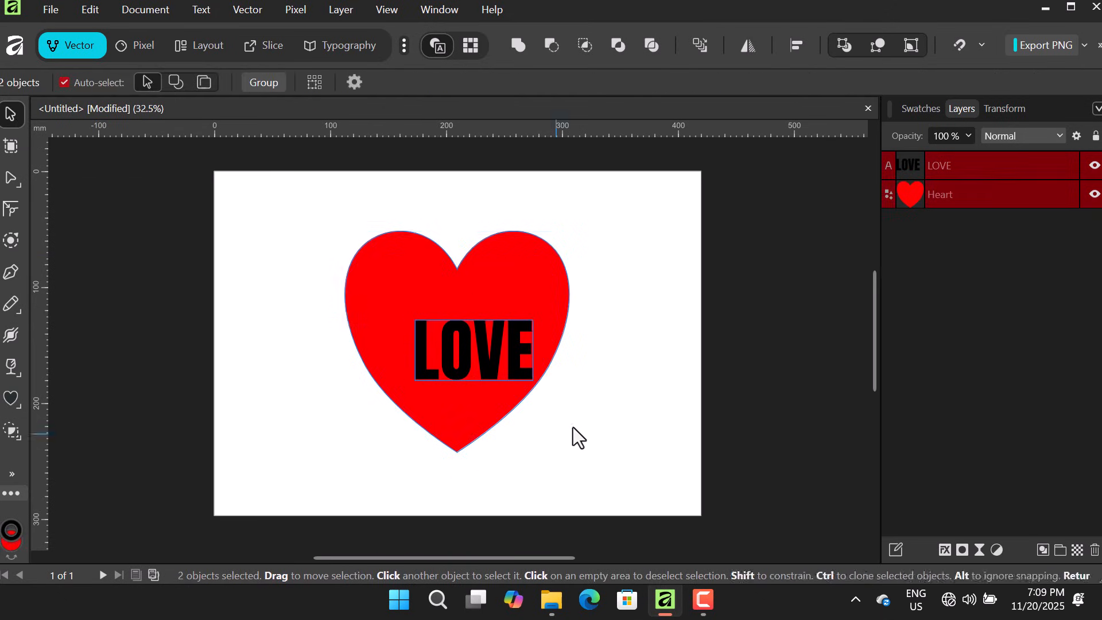
left_click(796, 47)
left_click(849, 106)
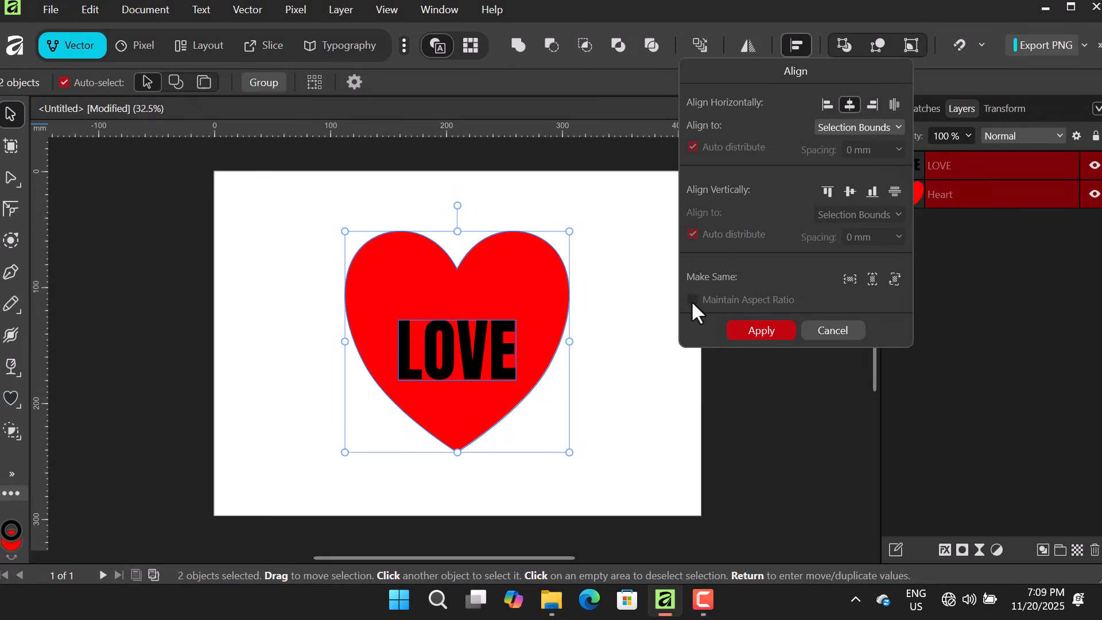
left_click(850, 192)
left_click(633, 311)
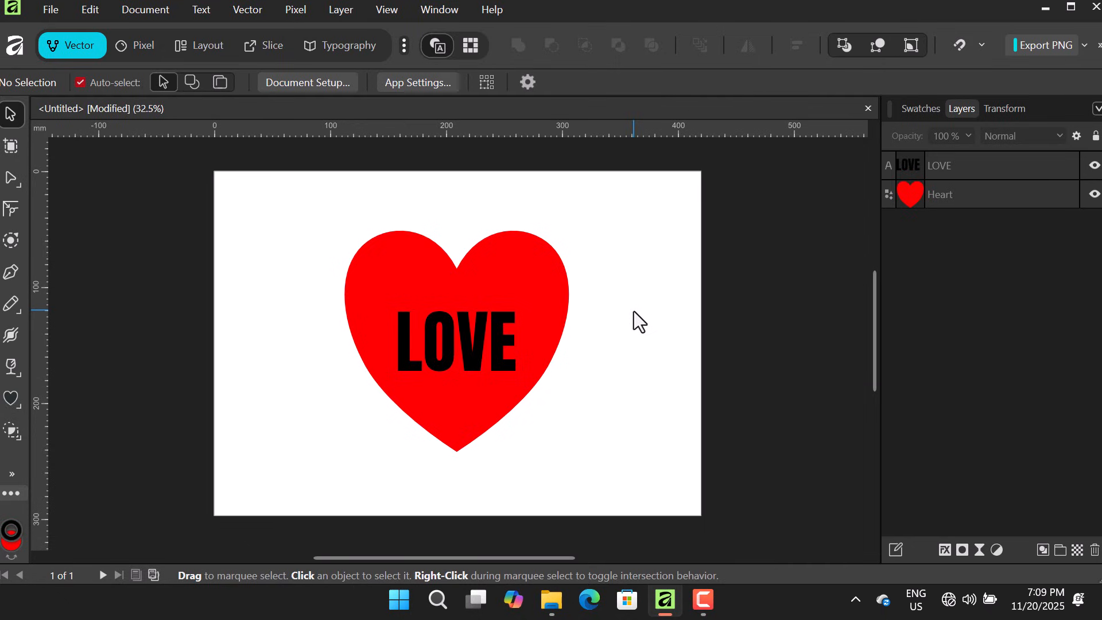
- Group the heart and the LOVE text, leaving nothing selected
left_click_drag(320, 218, 618, 460)
key("ctrl+g")
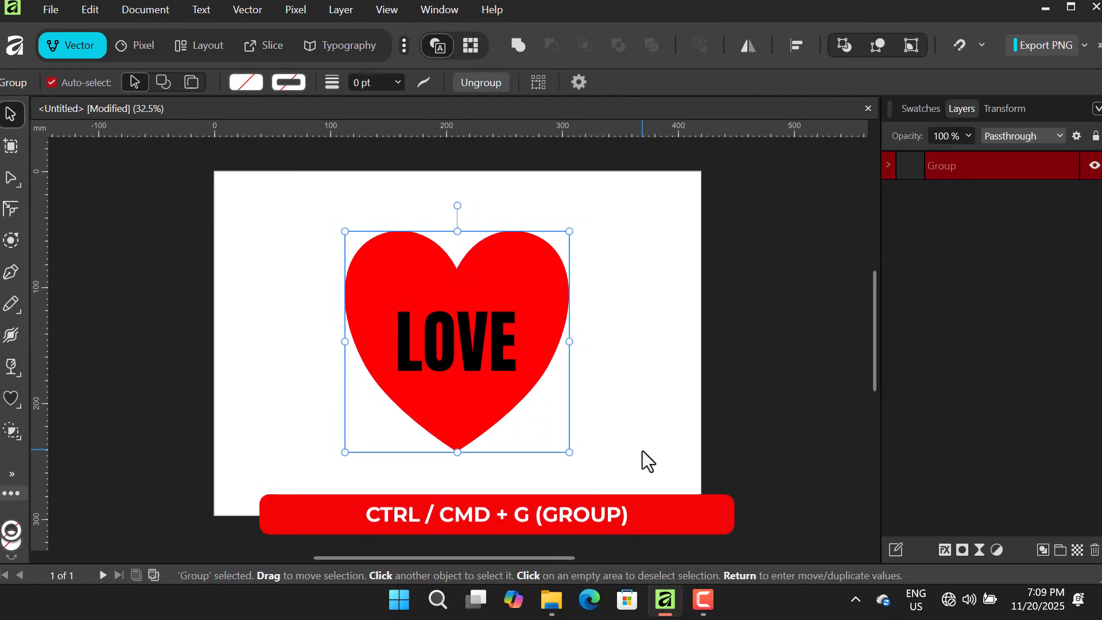
left_click(588, 359)
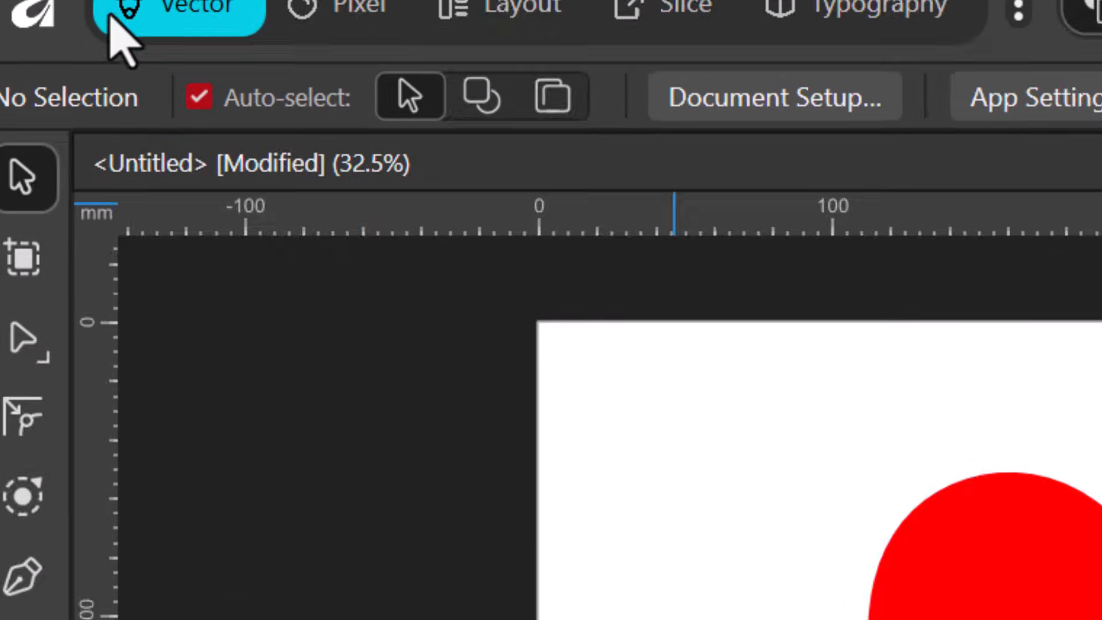
- Open the export settings for the PNG and keep the export area at Whole document
left_click(109, 10)
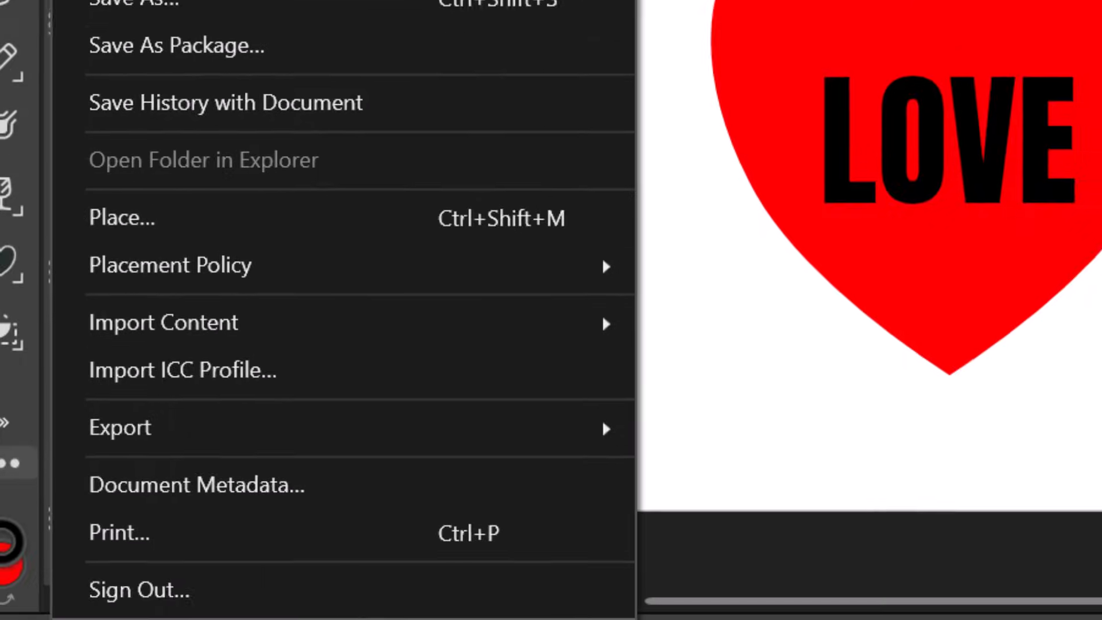
mouse_move(182, 381)
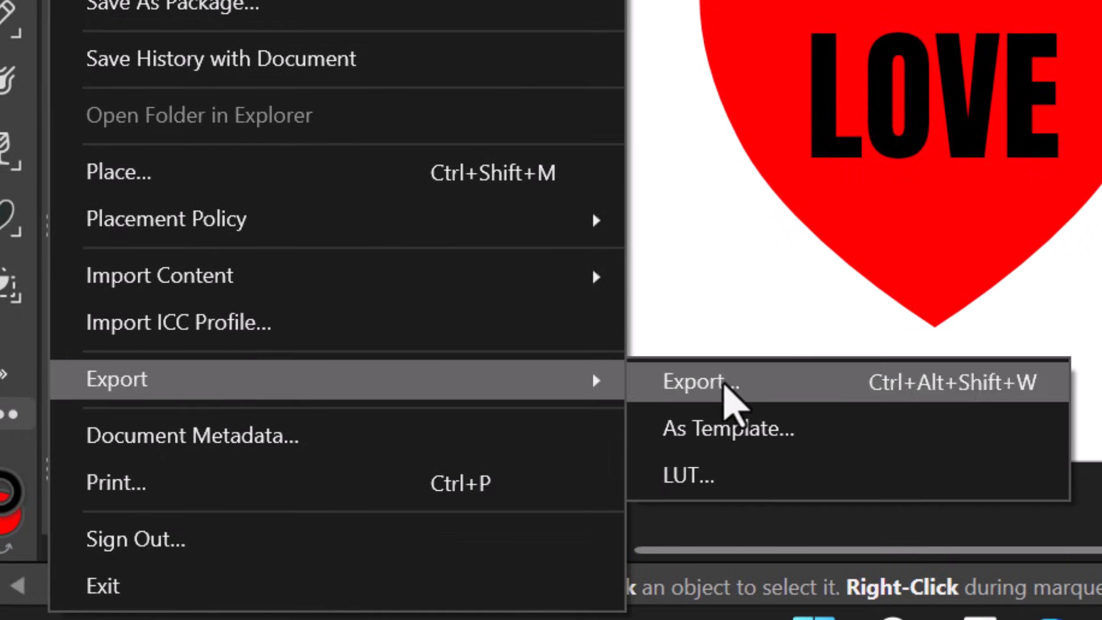
left_click(692, 378)
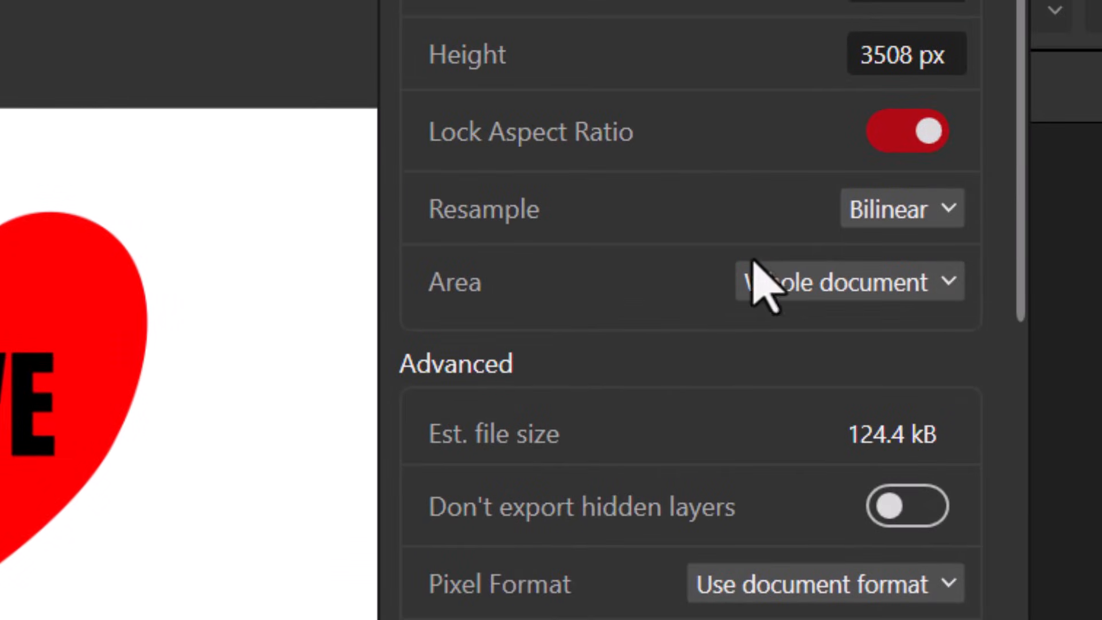
left_click(953, 284)
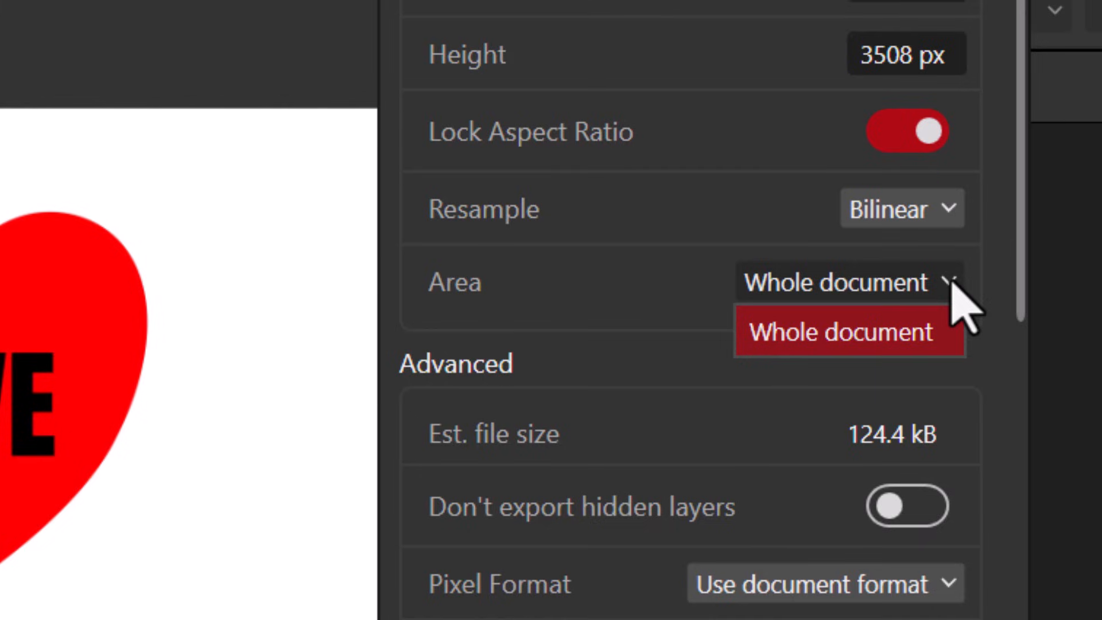
left_click(952, 281)
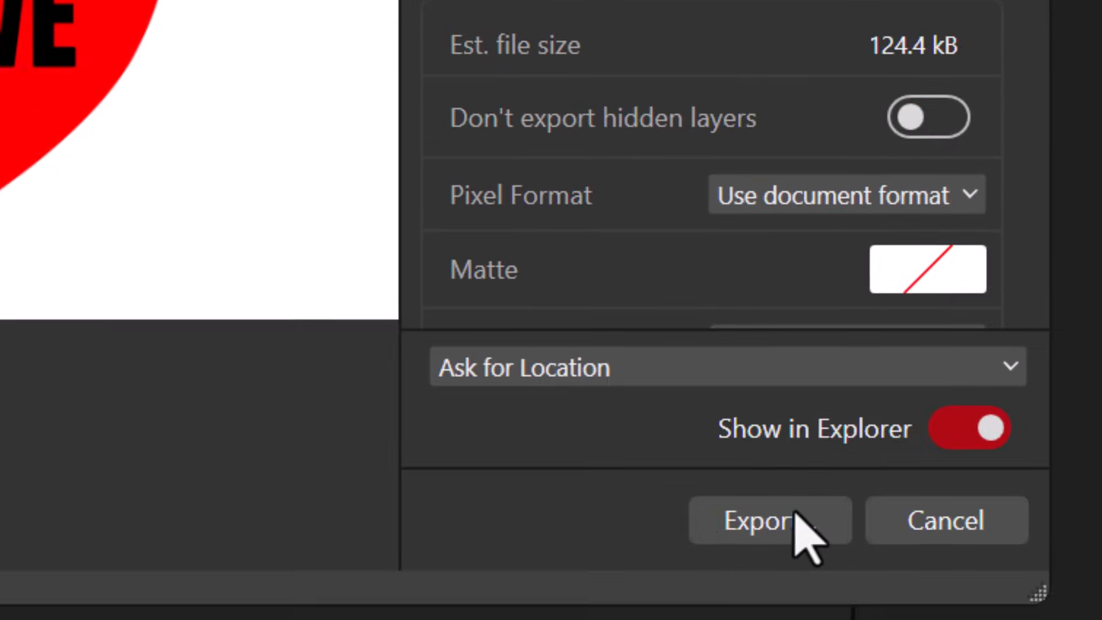
- Export the PNG to the PICTURES folder under the file name LOVE
left_click(795, 512)
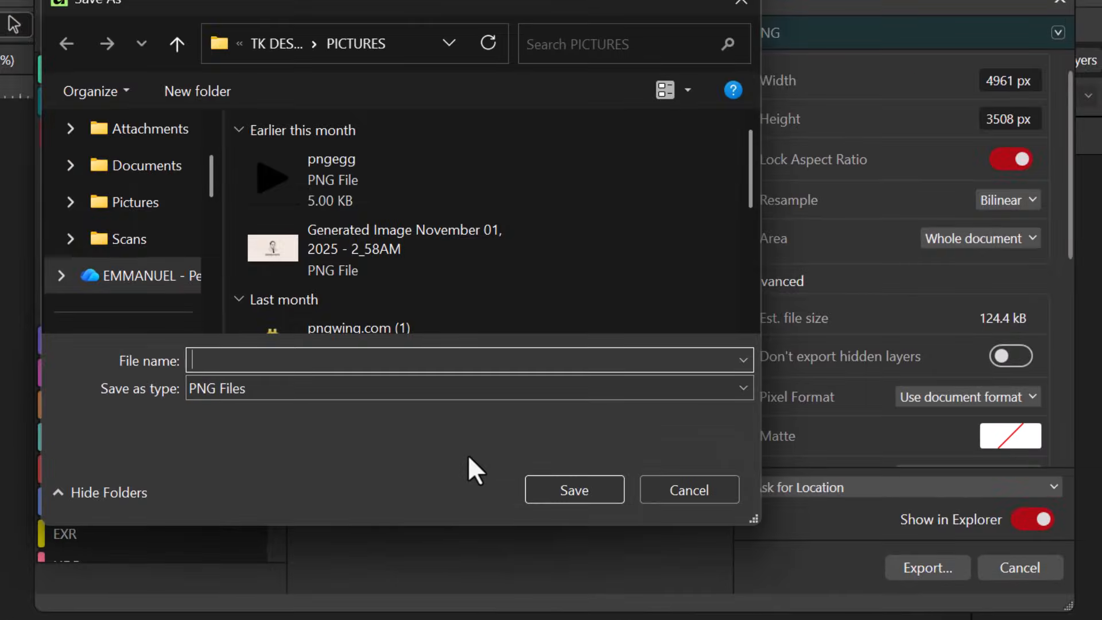
type("LOVE")
key("Return")
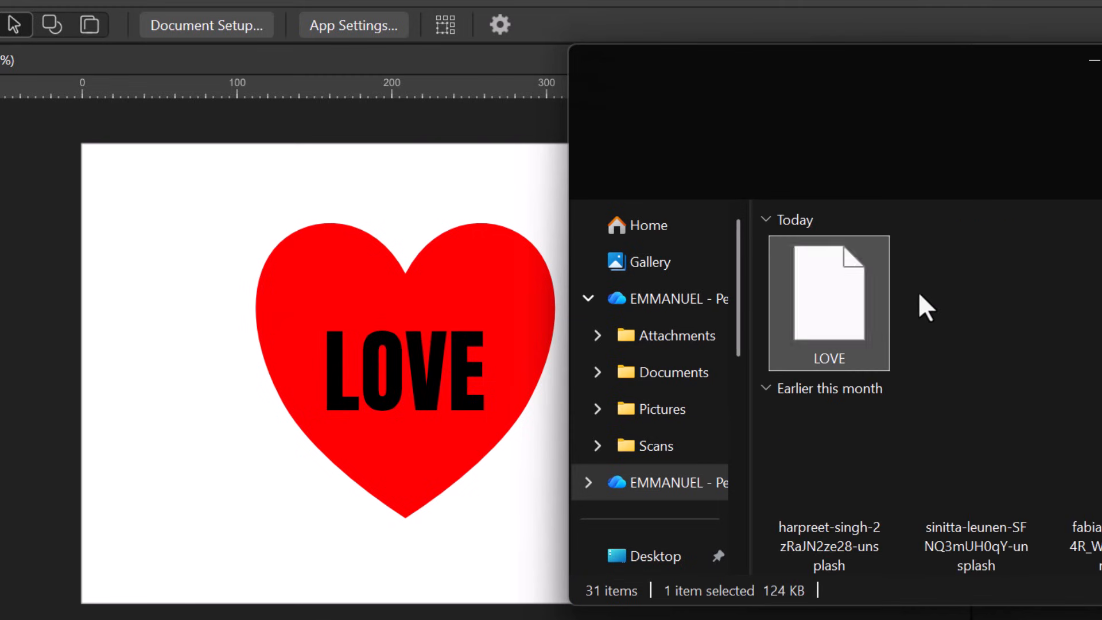
- Open the exported LOVE.png to check it, and return to the document
double_click(841, 297)
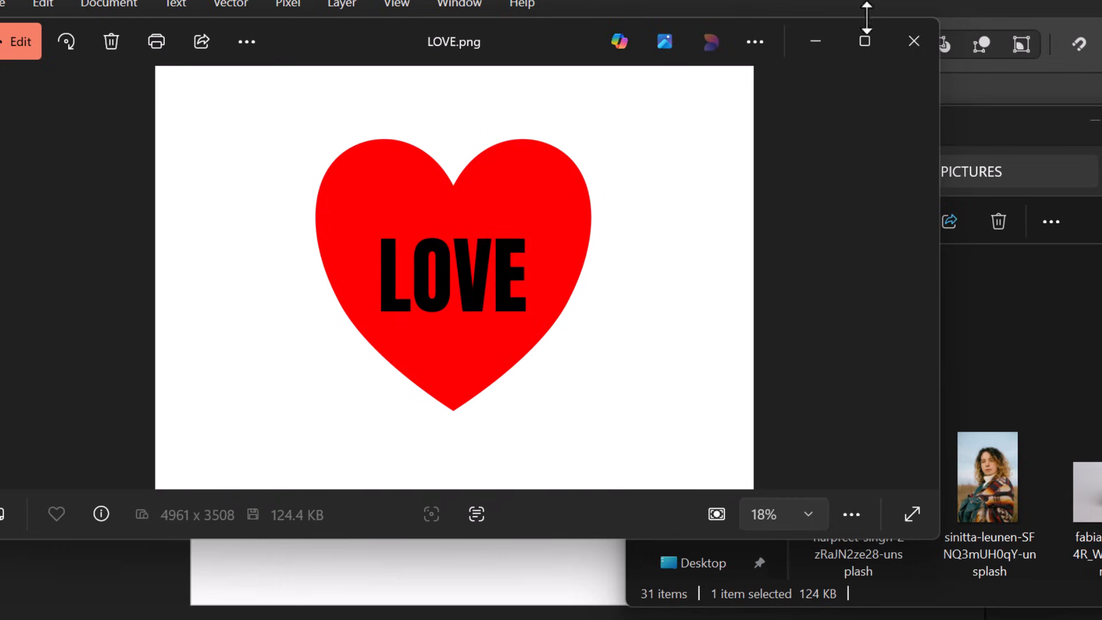
left_click(913, 41)
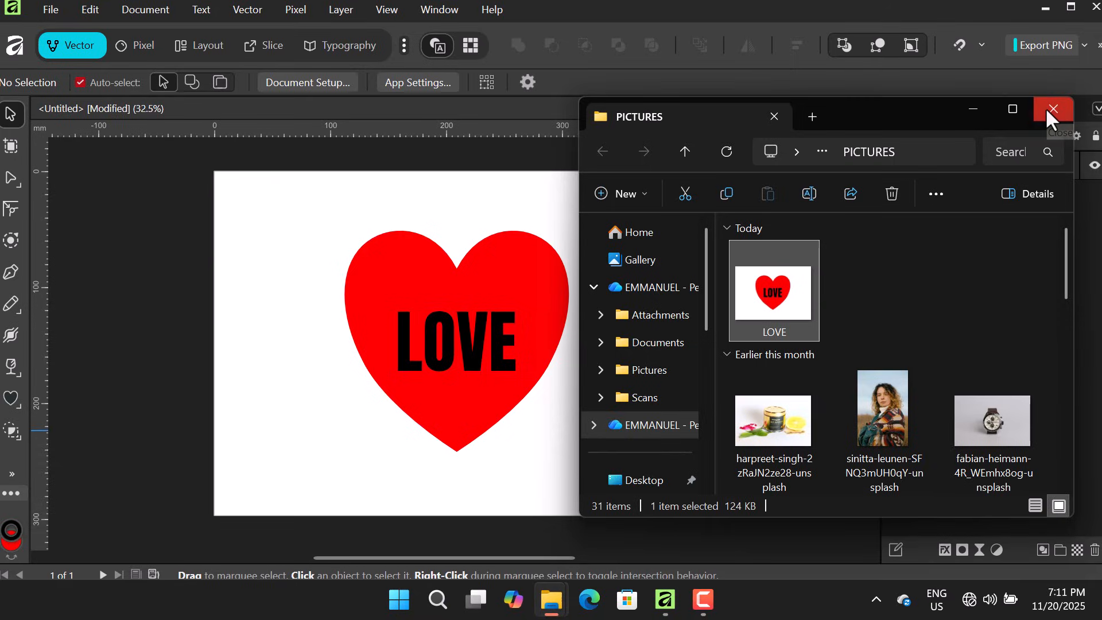
left_click(974, 112)
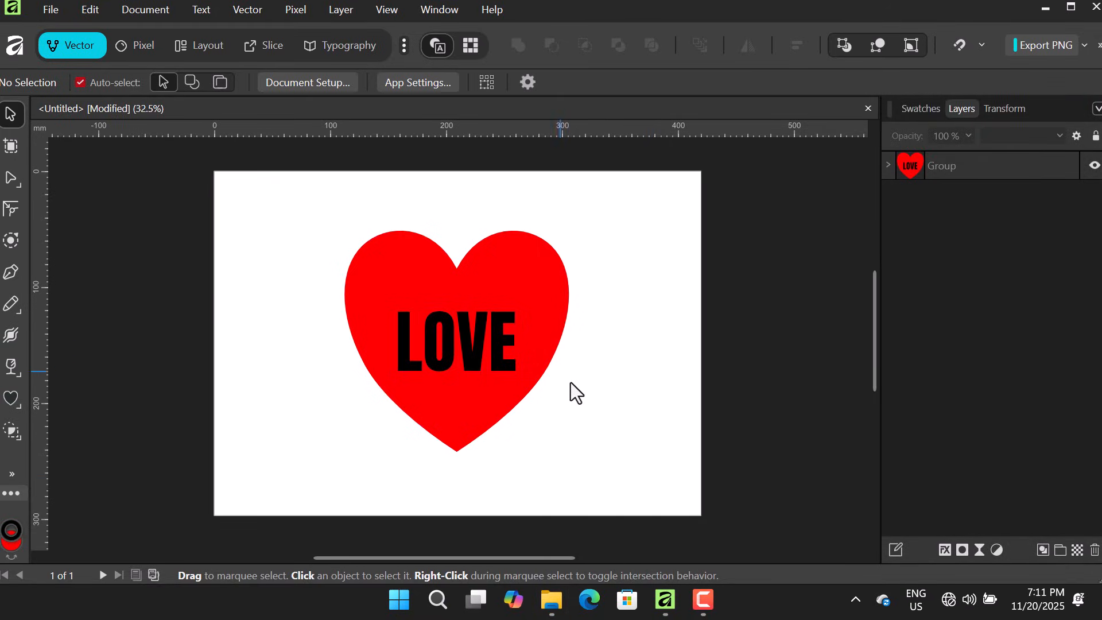
- Select the heart-and-text group, open the PNG export settings and set the export area to Selection Only
left_click_drag(301, 222, 590, 394)
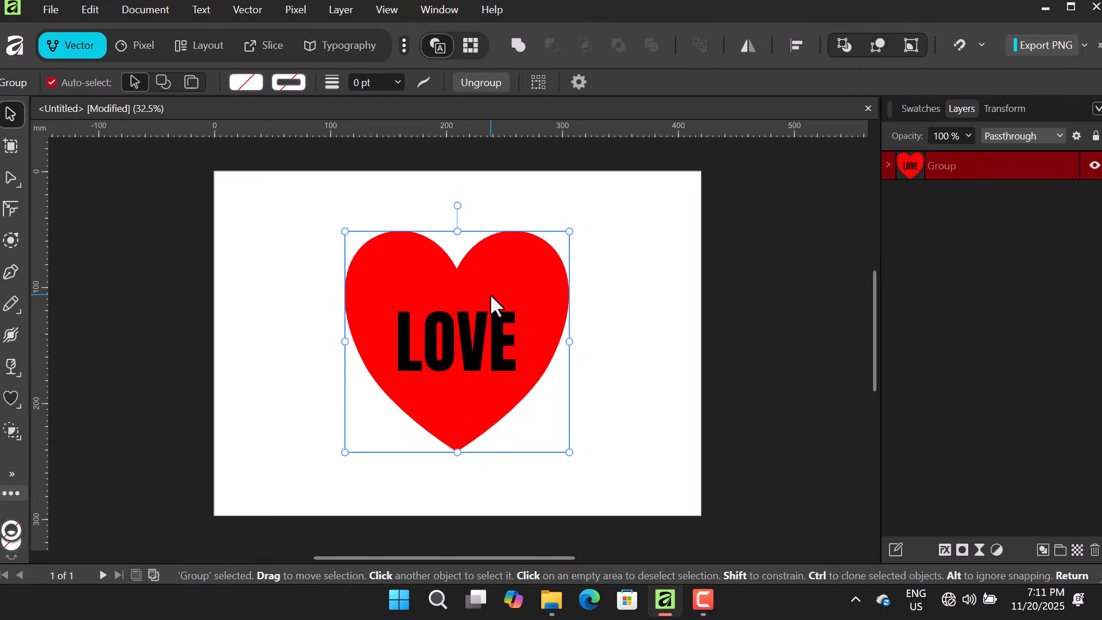
left_click(44, 8)
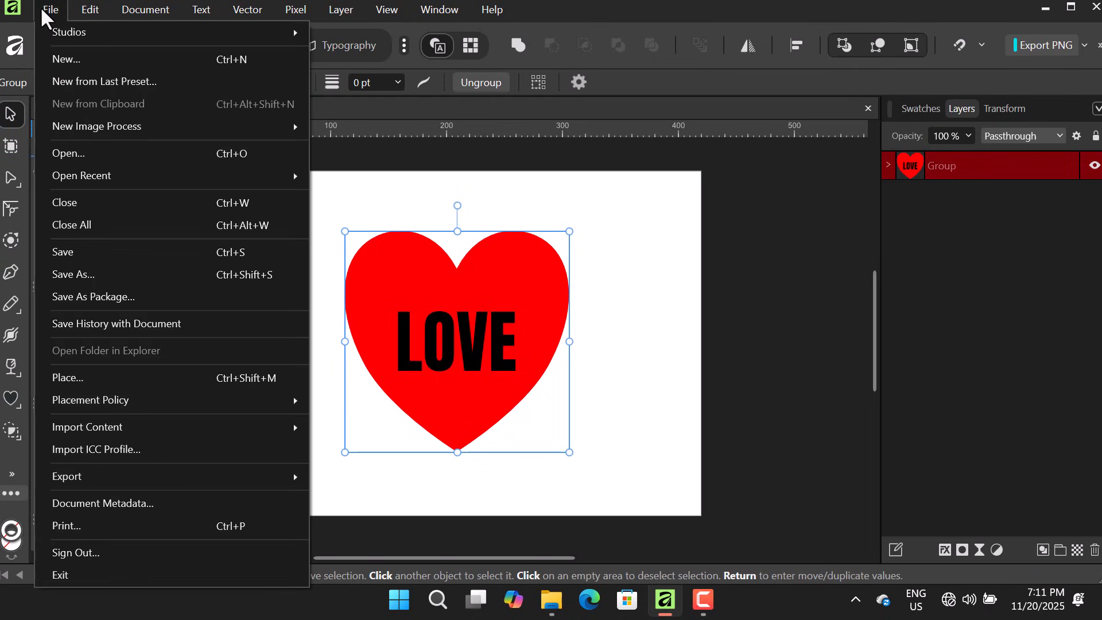
mouse_move(102, 478)
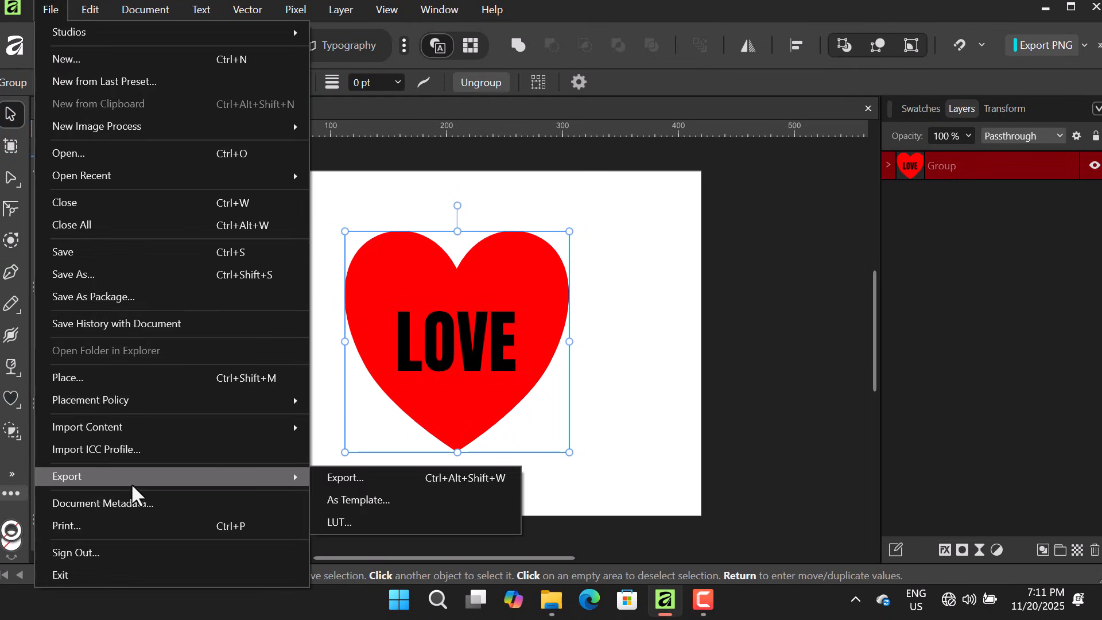
left_click(374, 476)
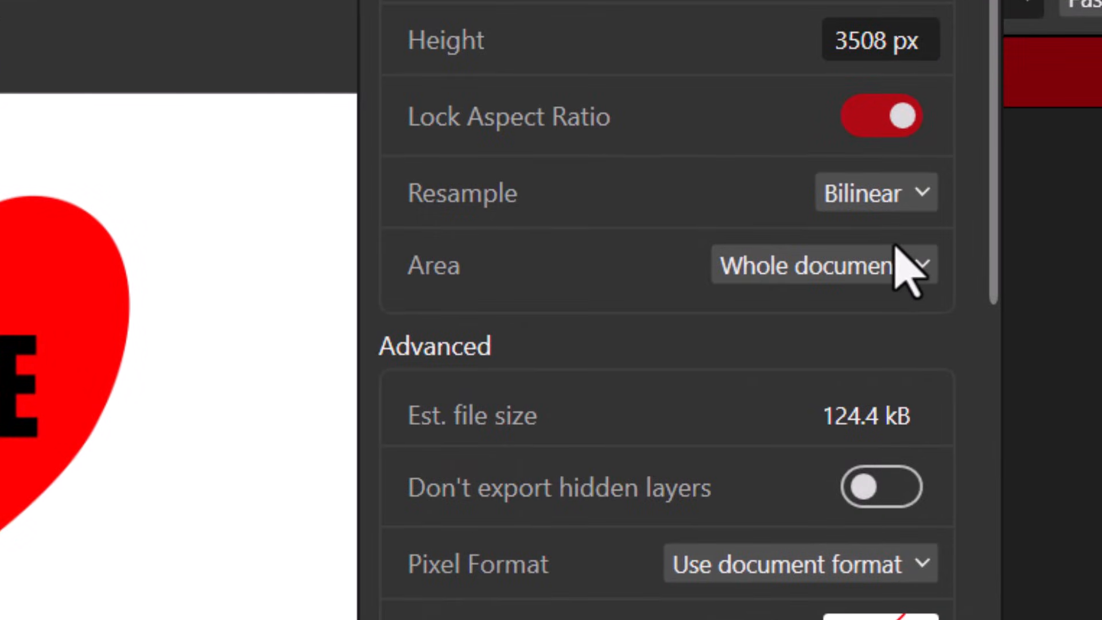
left_click(925, 267)
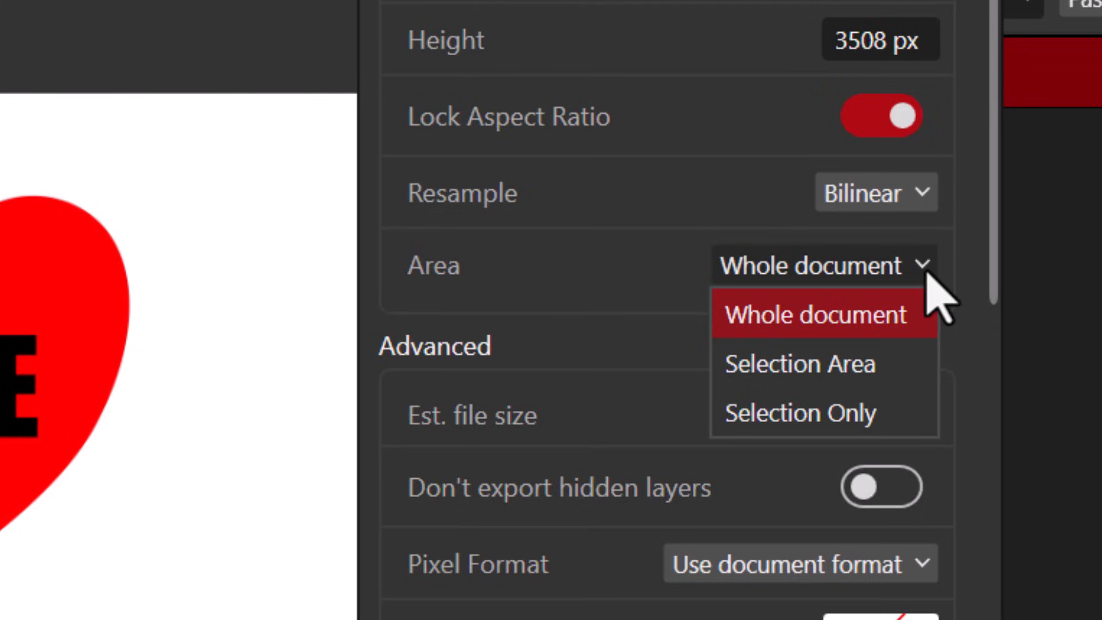
left_click(806, 416)
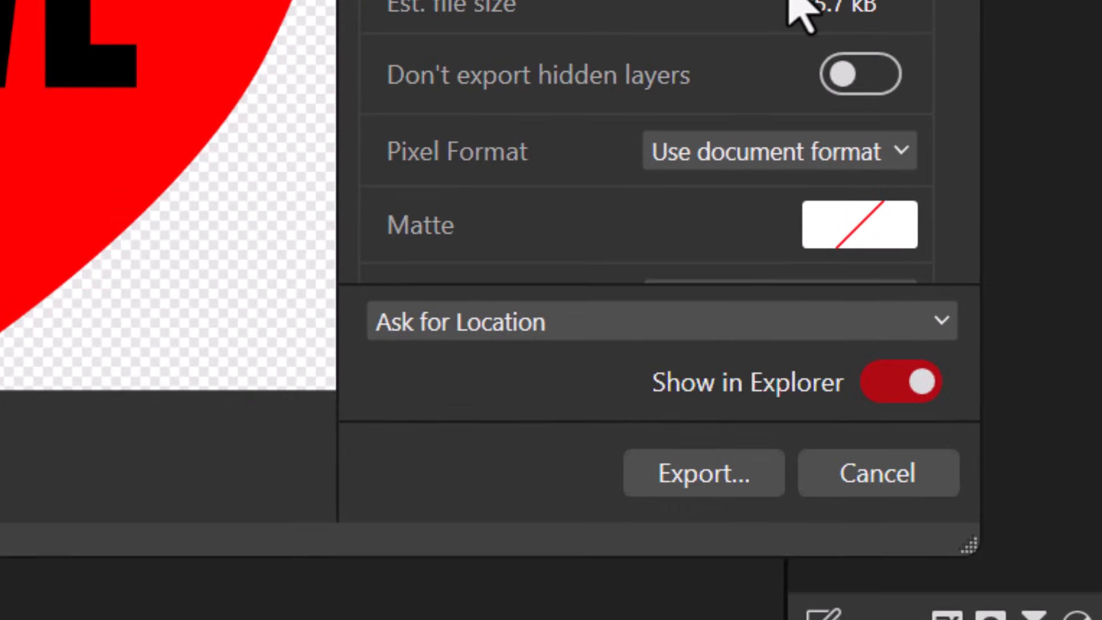
- Export the selected group as a PNG to the PICTURES folder under the file name LOVE 2
left_click(718, 490)
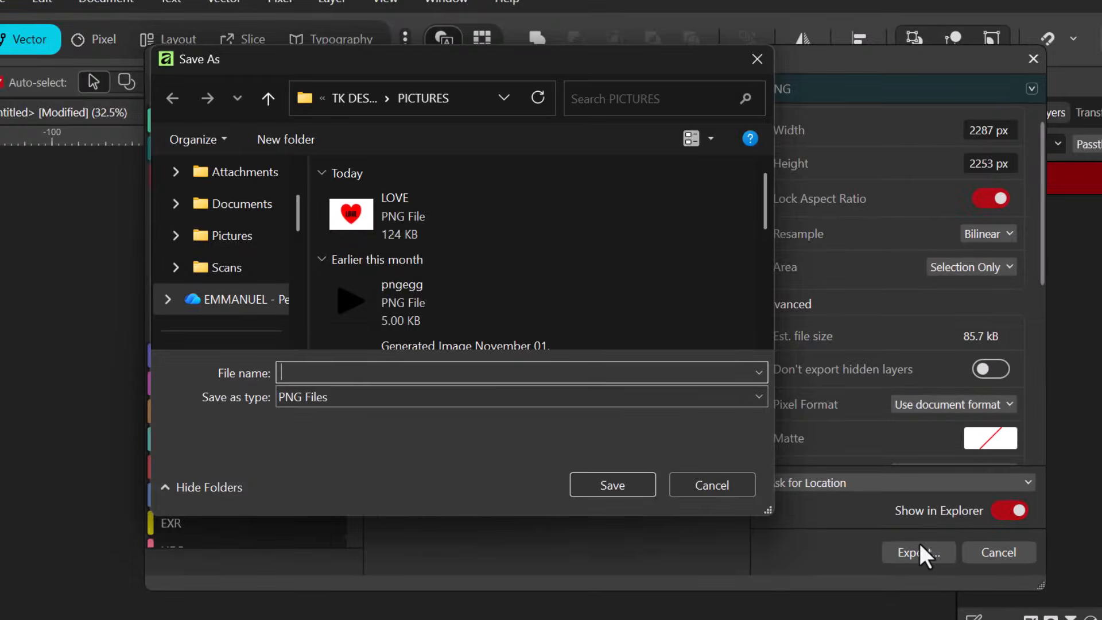
type("LOVE 2")
key("Return")
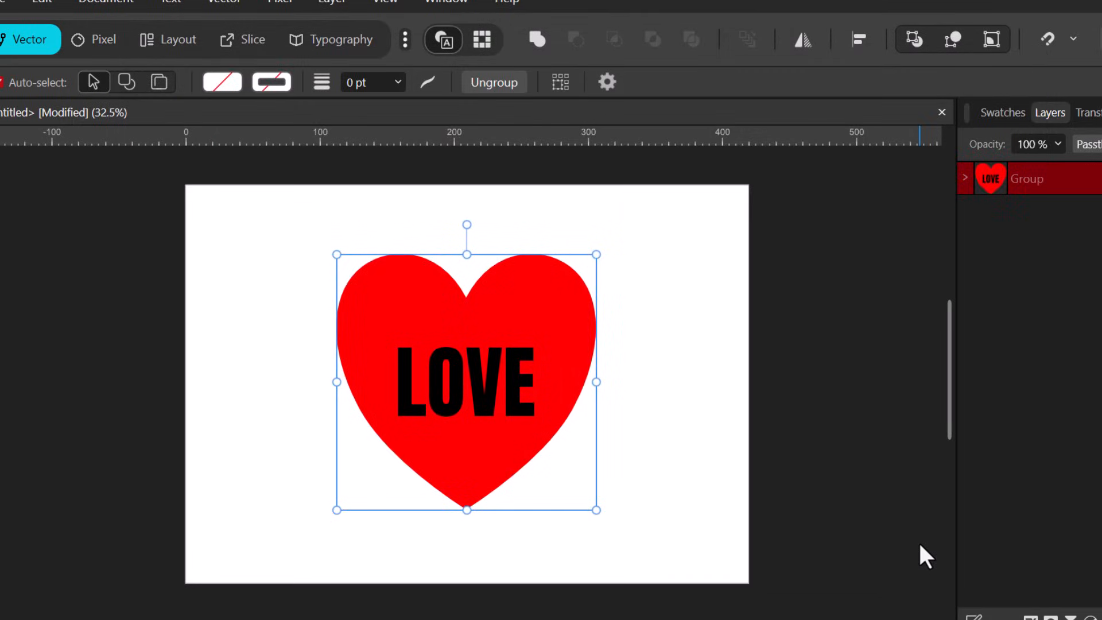
- Open the exported LOVE 2.png, compare it with LOVE.png, and return to the document
key("super+e")
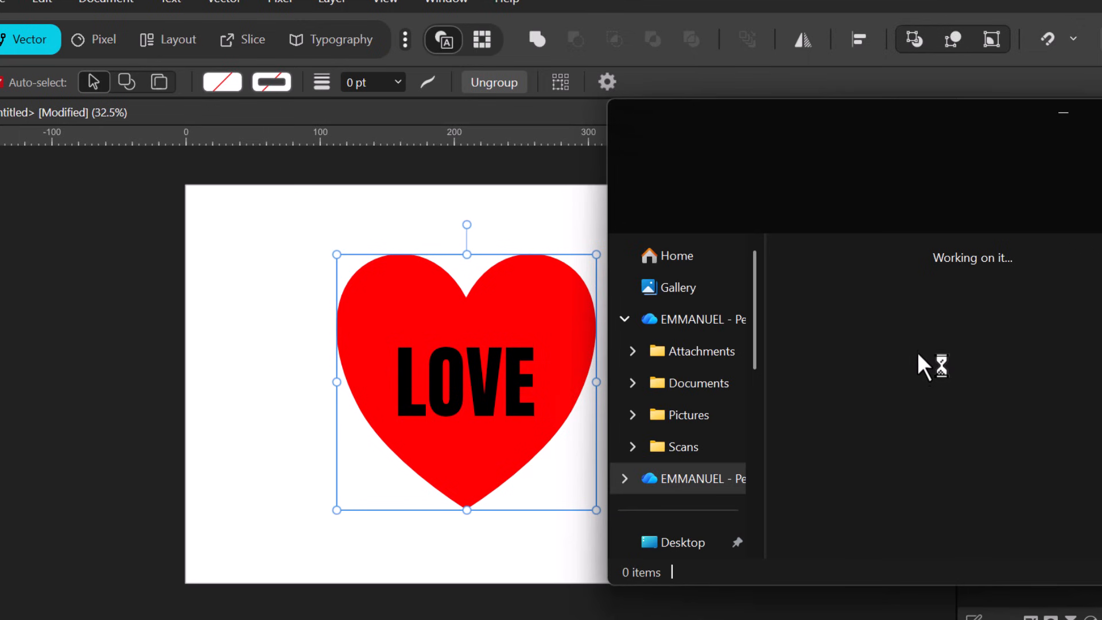
double_click(852, 324)
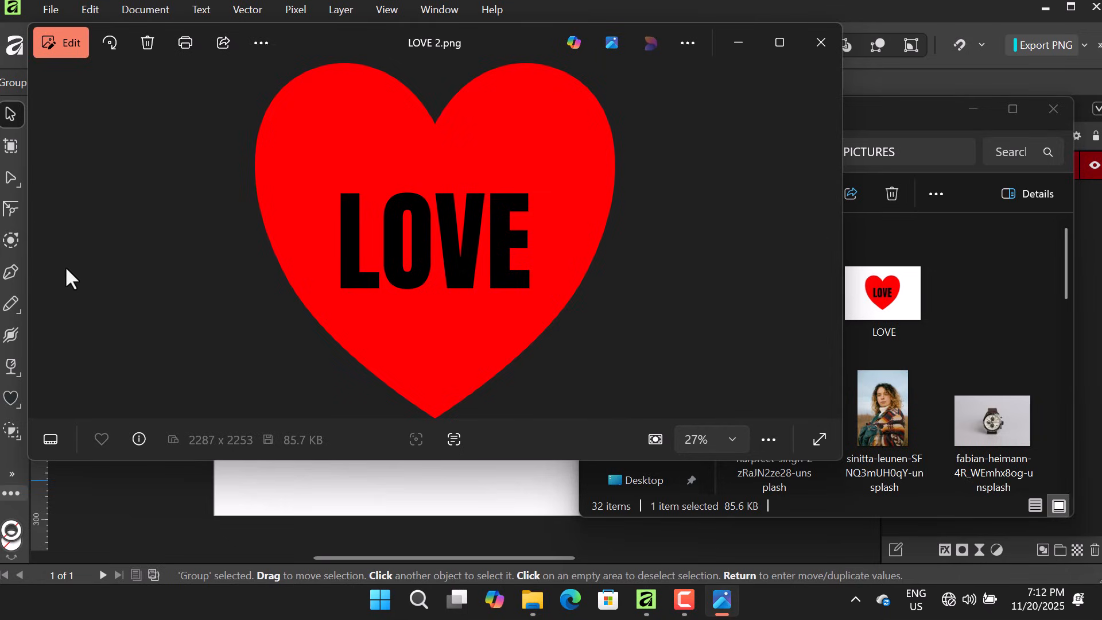
left_click(822, 240)
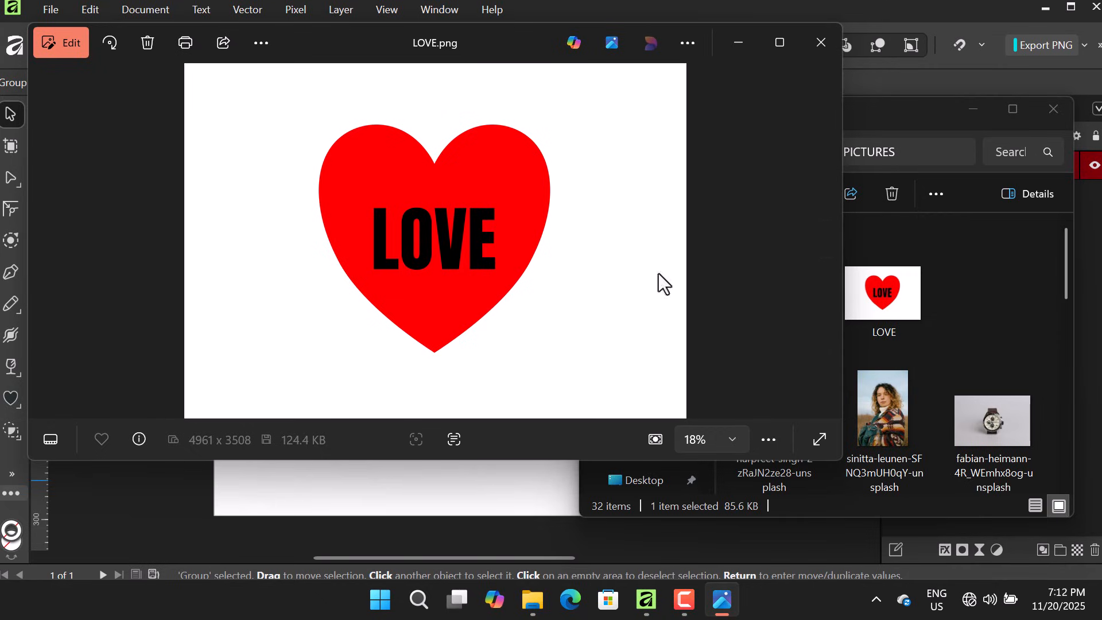
left_click(43, 241)
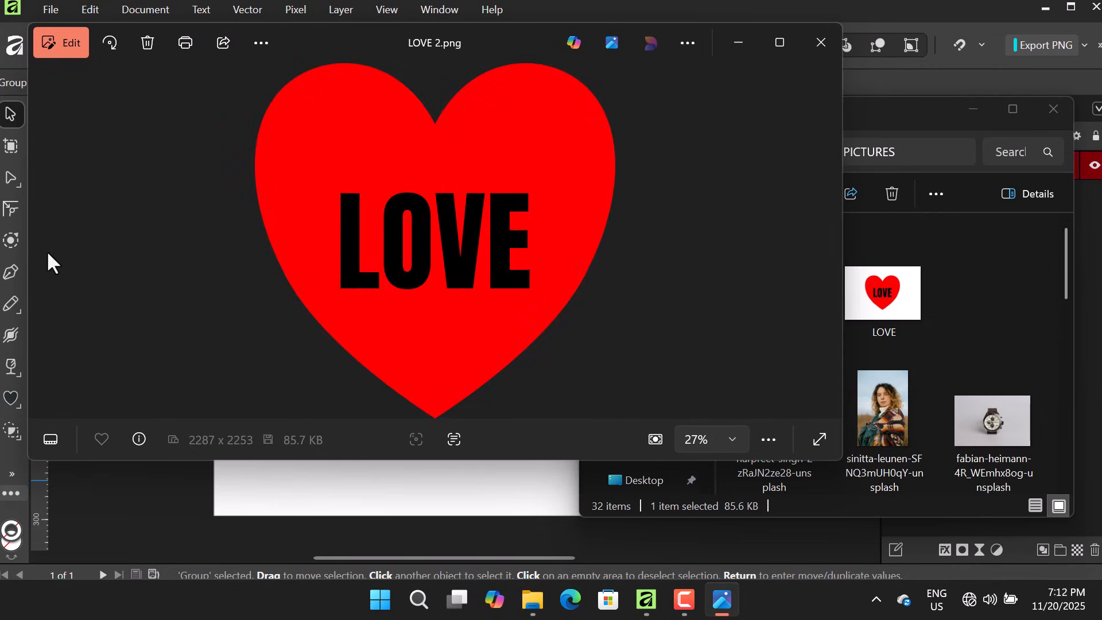
left_click(821, 42)
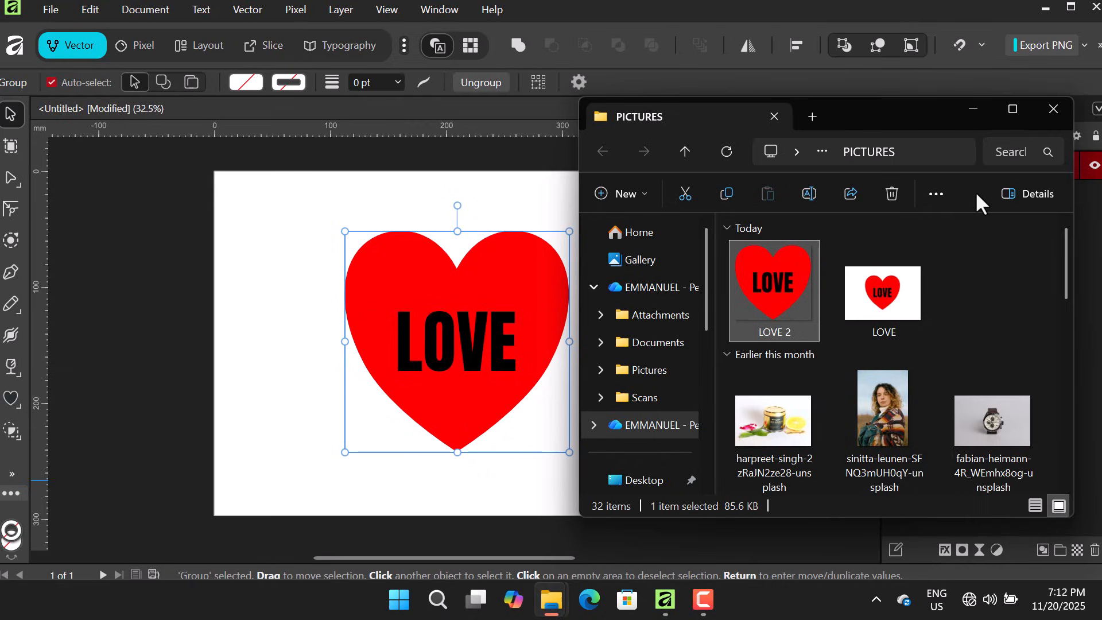
left_click(1052, 110)
- Scale the heart-and-text group down to about 167 mm wide, place it in the page's left half, and deselect it
left_click_drag(290, 202, 586, 446)
left_click_drag(512, 309, 416, 304)
left_click_drag(470, 445, 441, 405)
left_click_drag(376, 273, 381, 295)
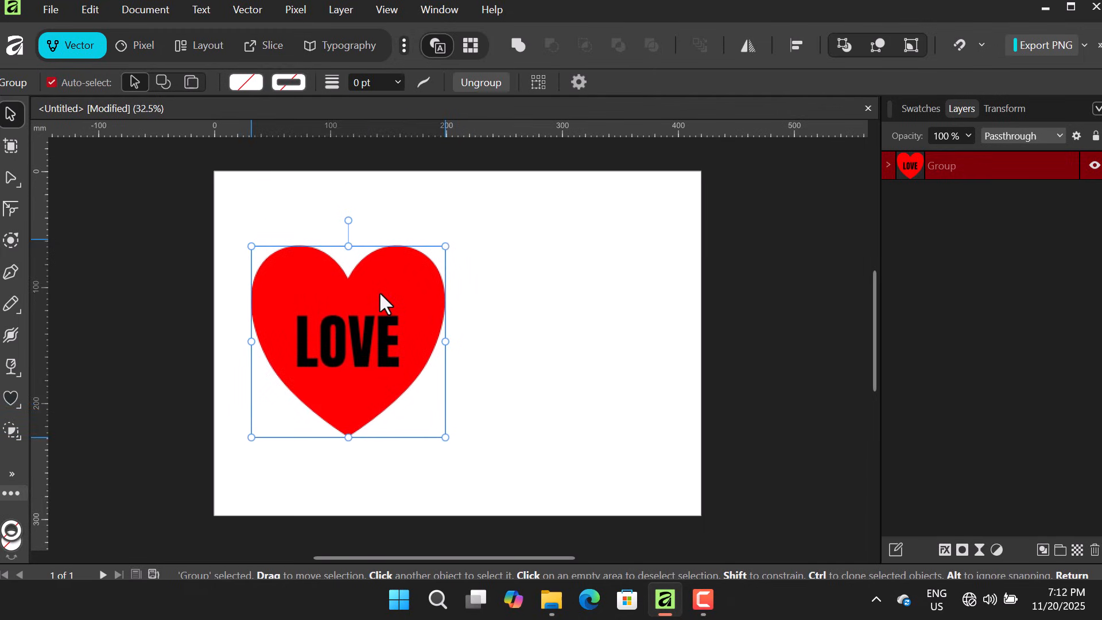
left_click(499, 282)
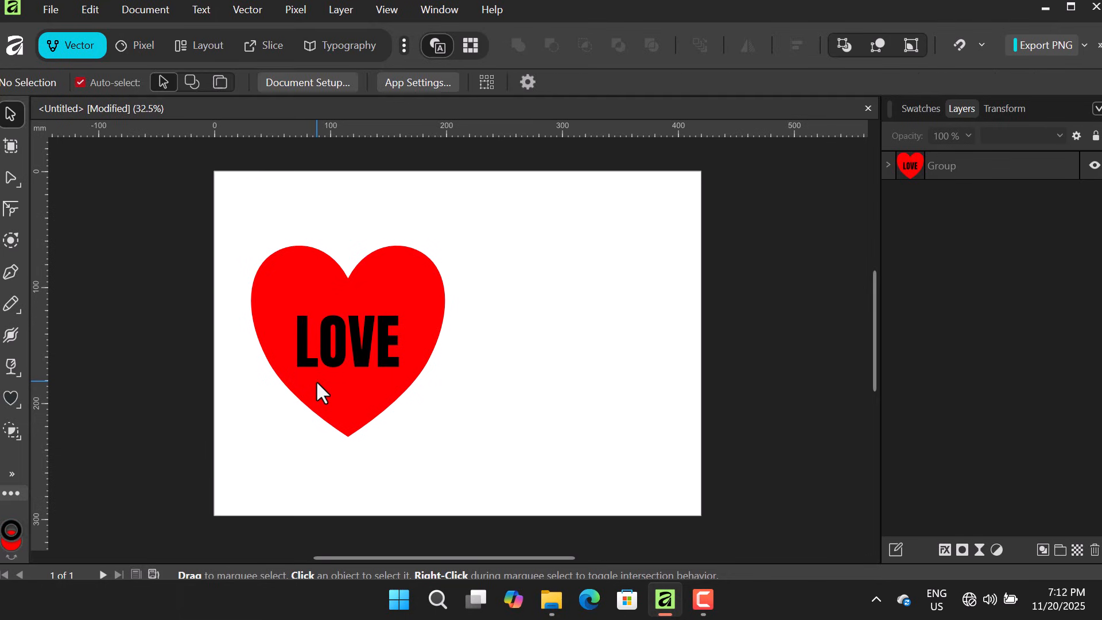
- Draw a text frame about 165 mm wide and 135 mm tall beside the heart and fill it with filler text
key("t")
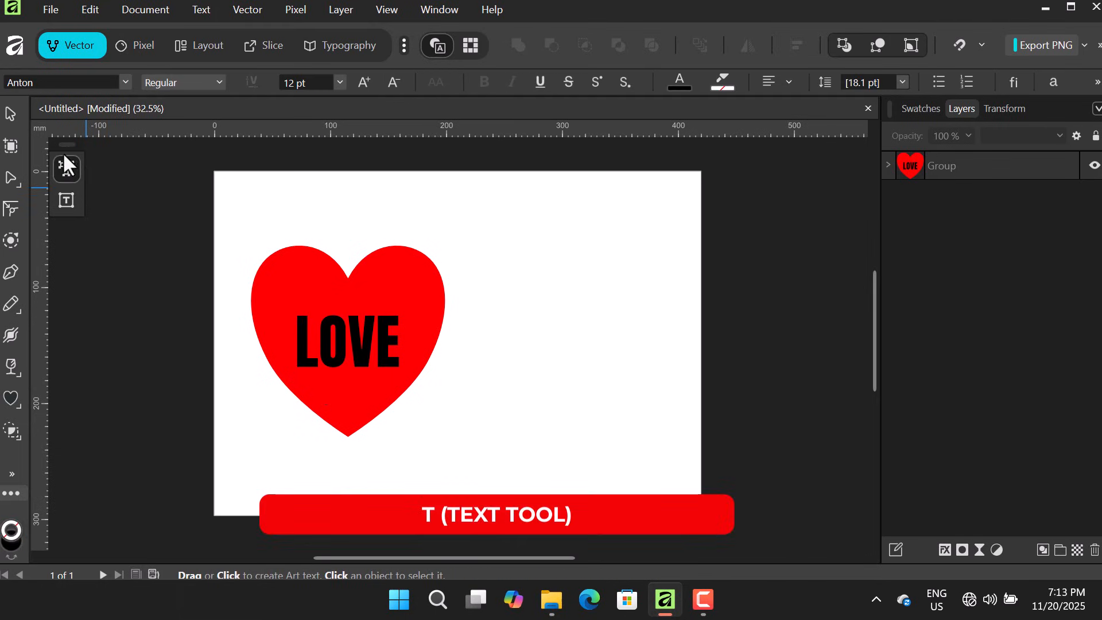
left_click(67, 199)
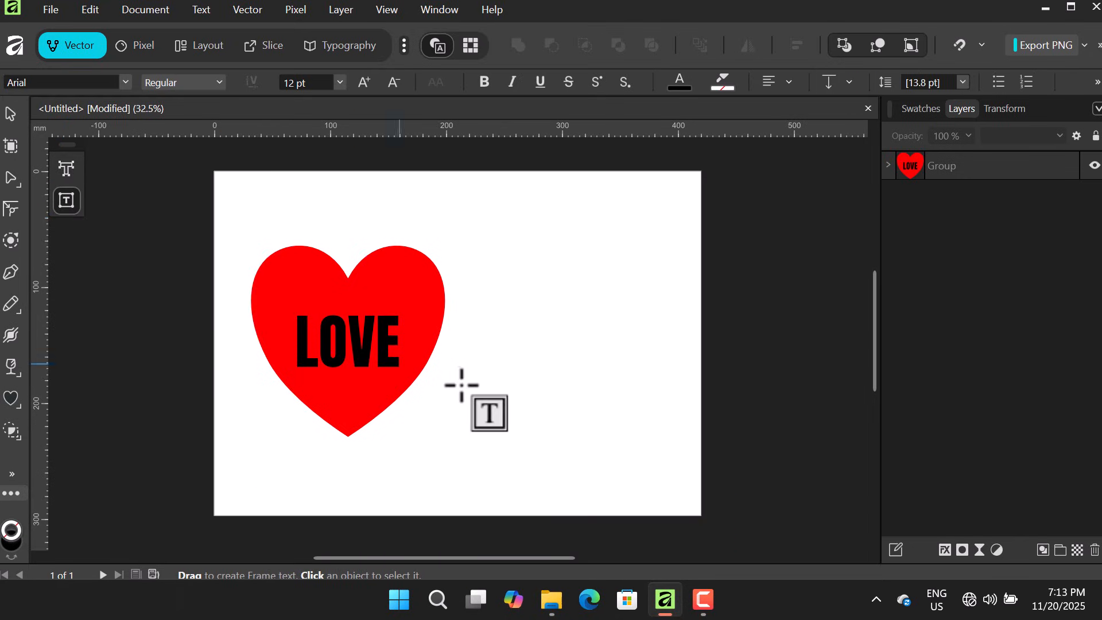
left_click_drag(492, 252, 682, 408)
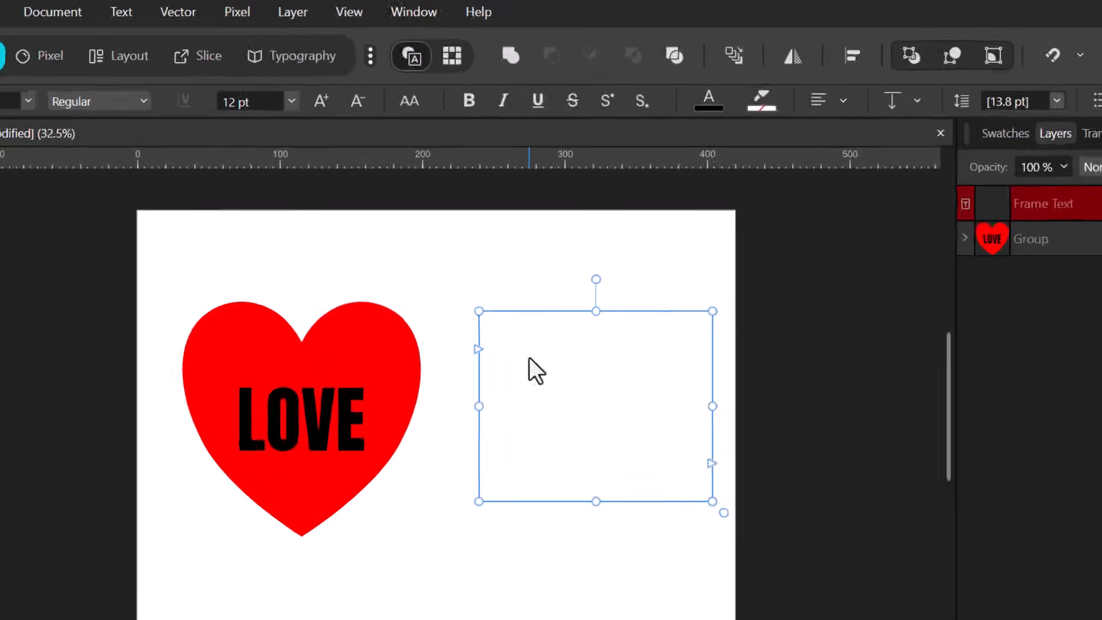
right_click(534, 299)
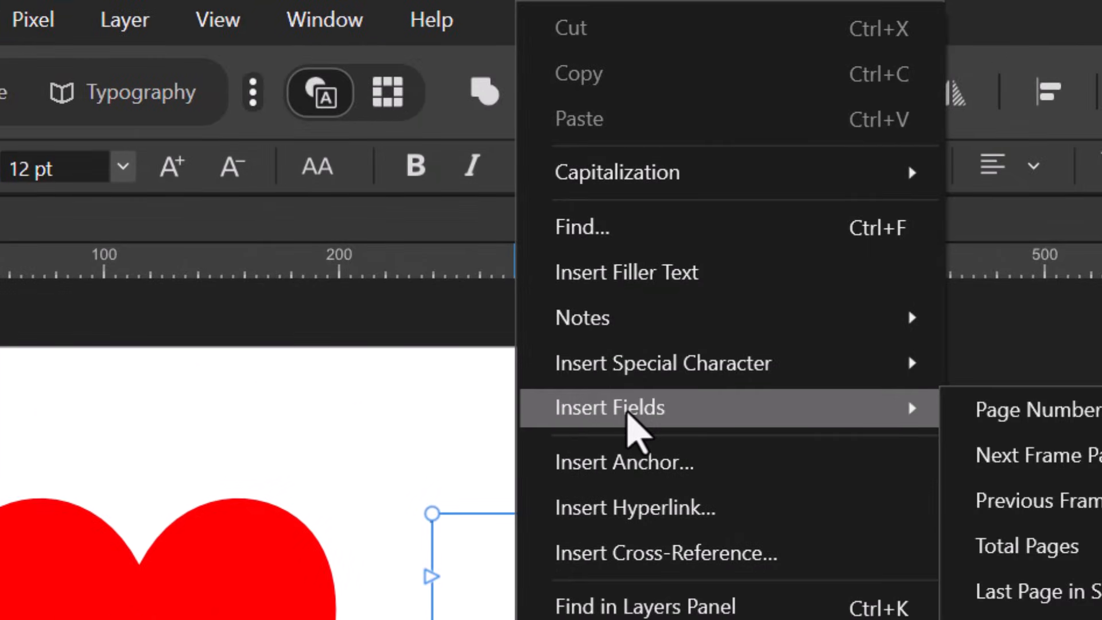
left_click(627, 273)
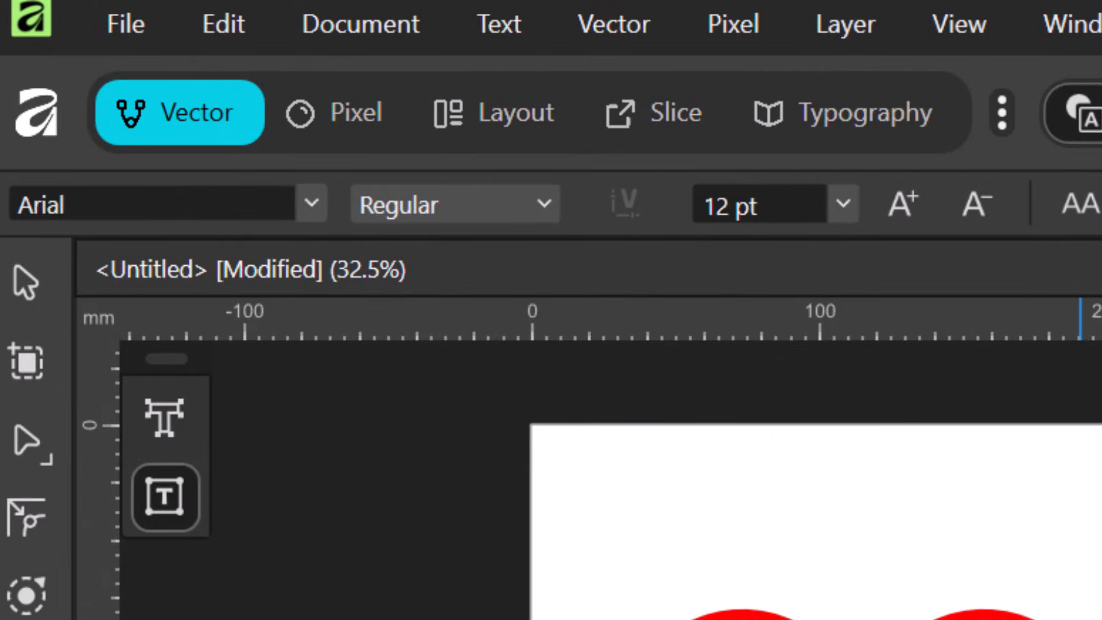
left_click(21, 284)
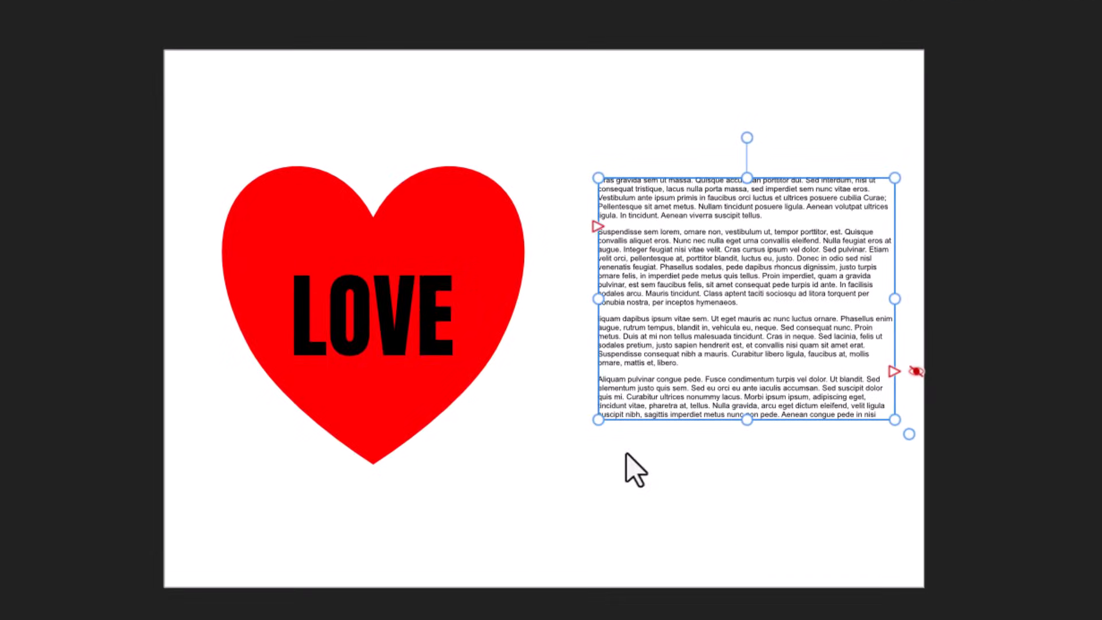
- Move the filler text frame closer to the heart and deselect it
left_click(598, 476)
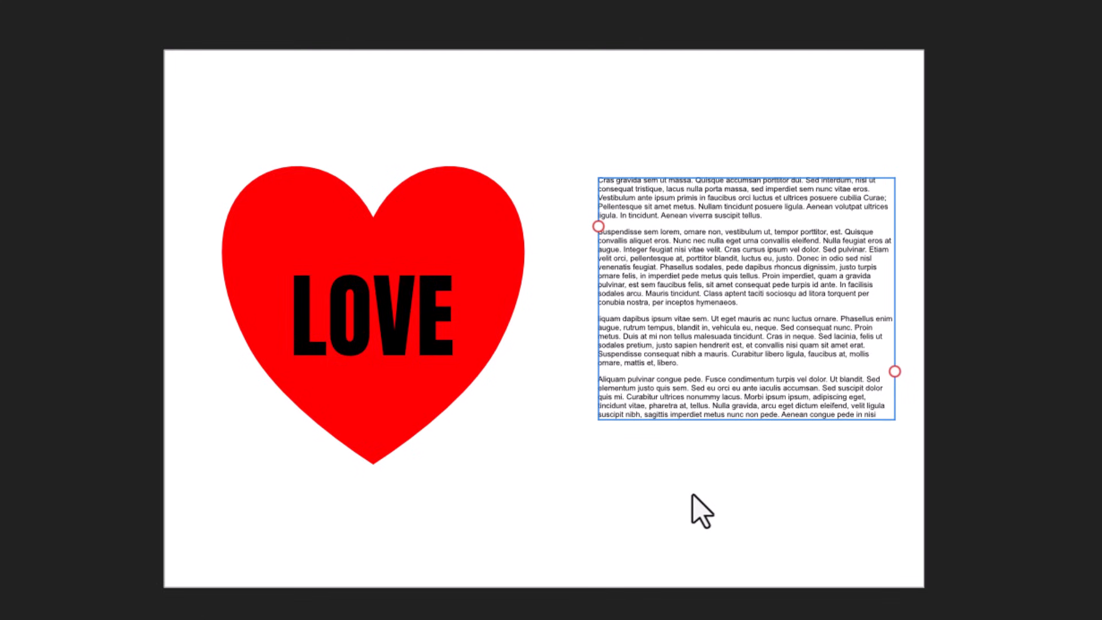
left_click_drag(792, 276, 743, 290)
left_click(694, 528)
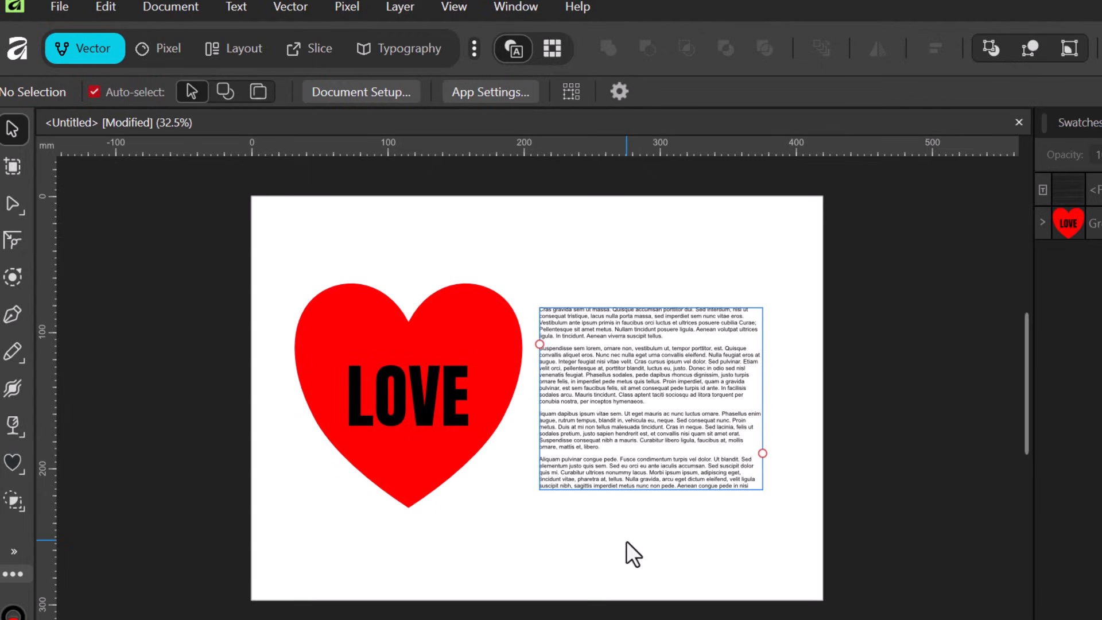
- Turn off the Text Flow display so the text frame's outline is hidden when nothing is selected
left_click(590, 442)
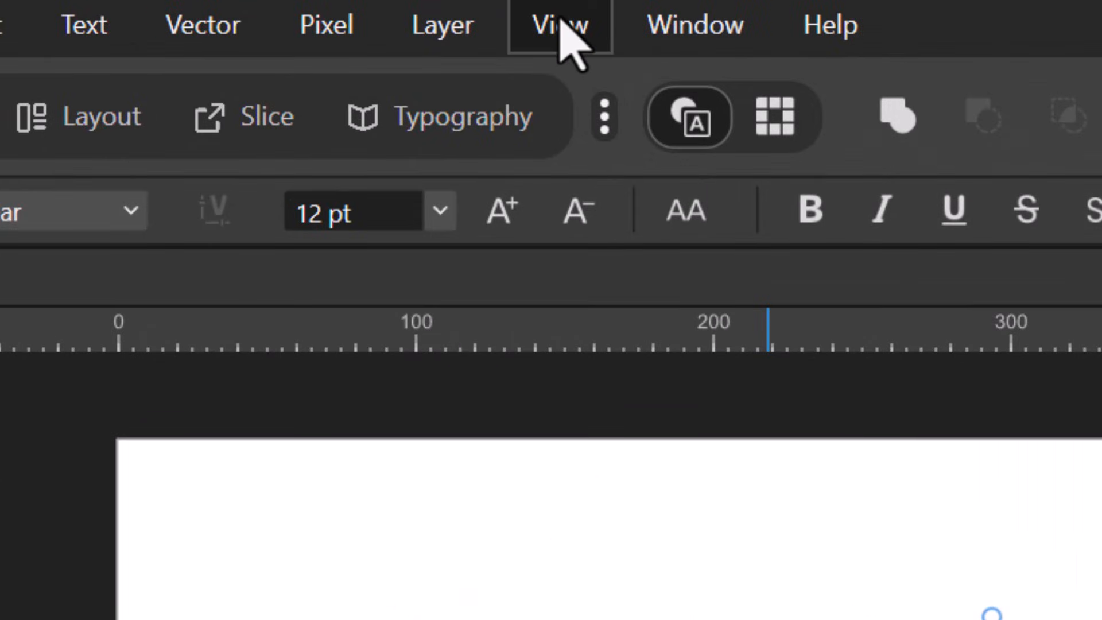
left_click(563, 26)
mouse_move(688, 281)
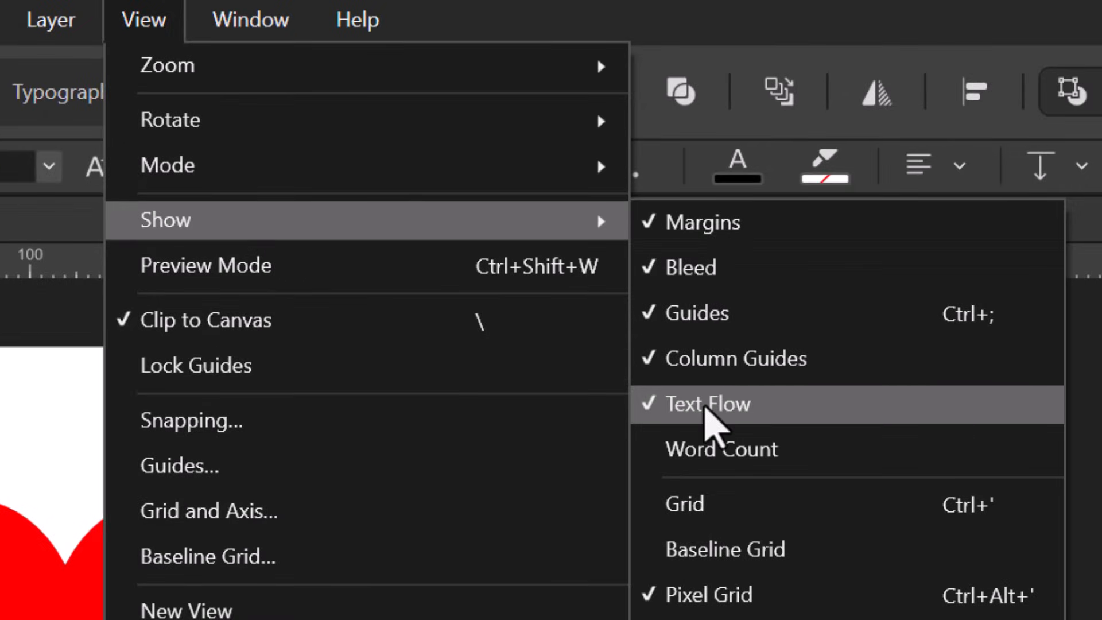
left_click(707, 404)
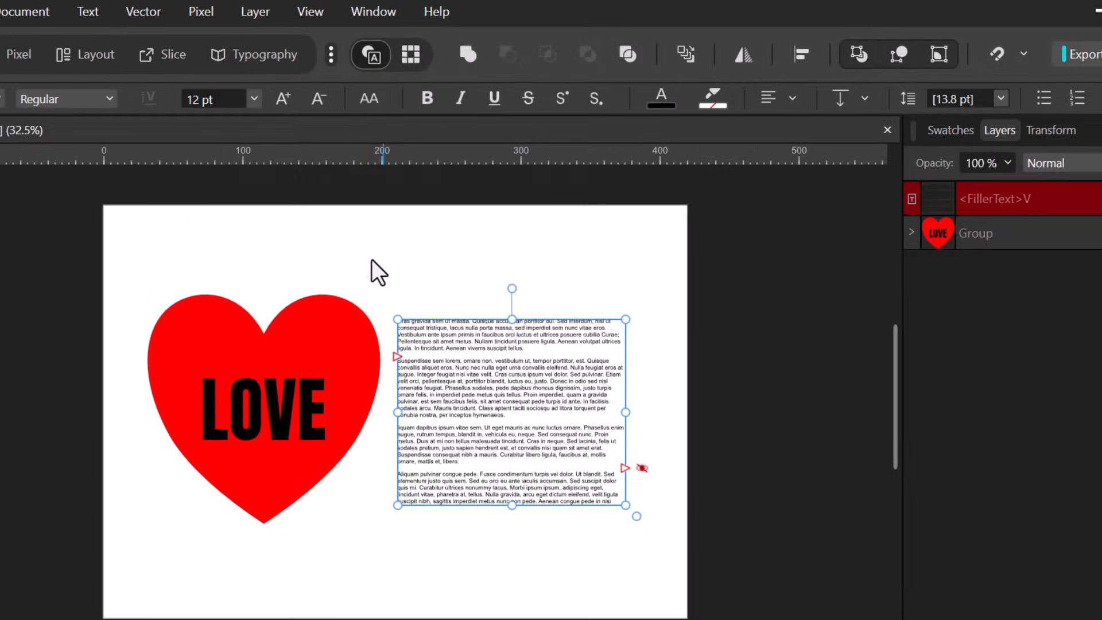
left_click(354, 236)
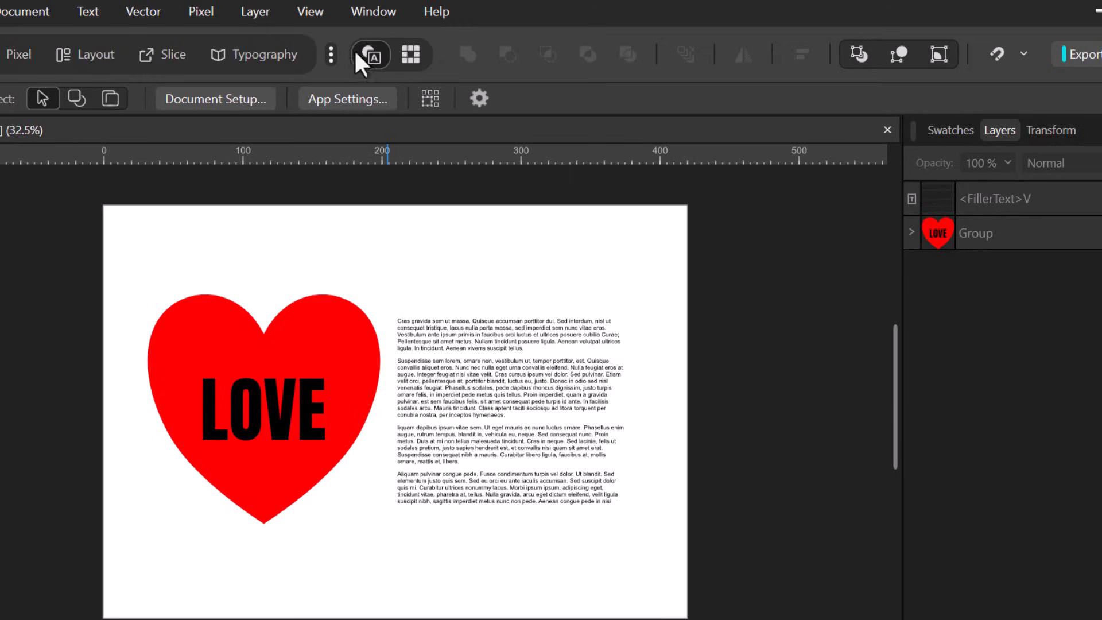
- Open the Guides settings and set the column guides to 3 columns and 4 rows
left_click(322, 7)
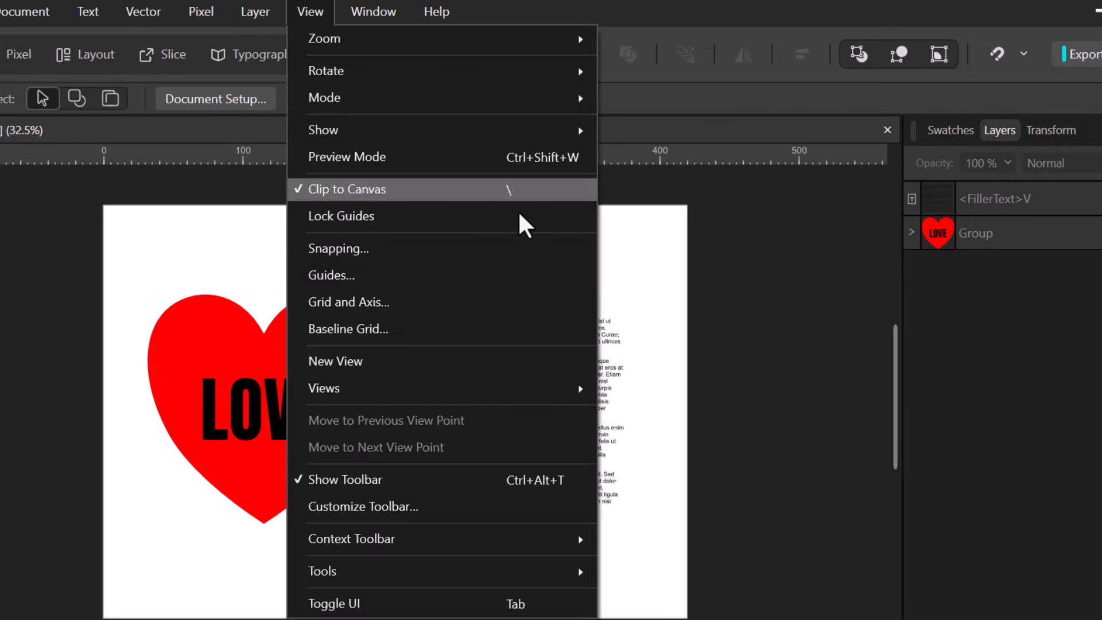
left_click(369, 276)
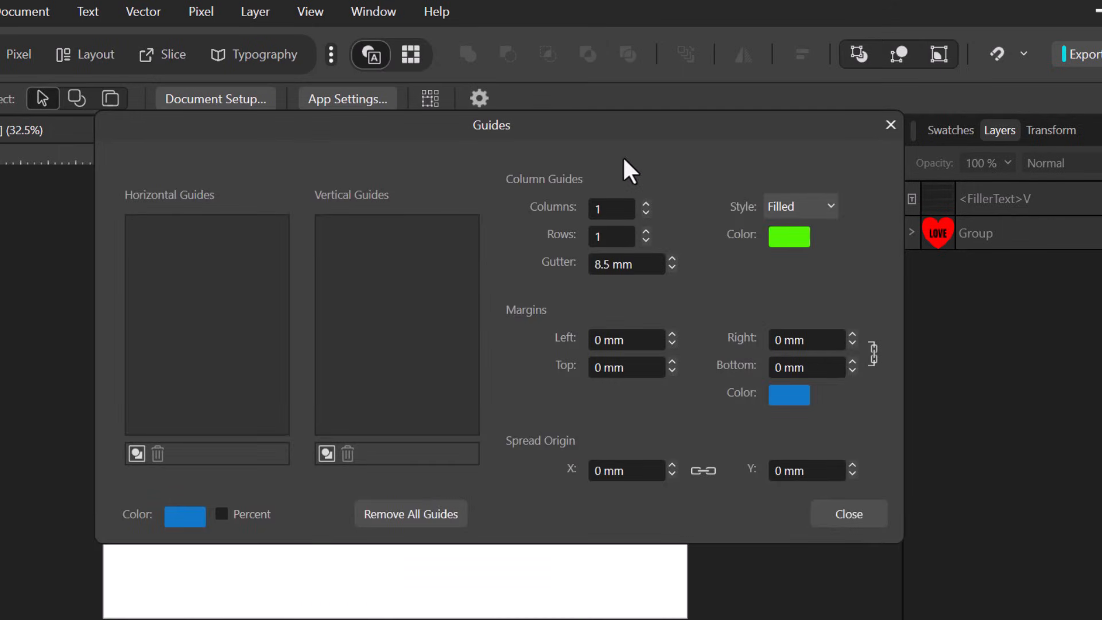
left_click_drag(566, 127, 815, 152)
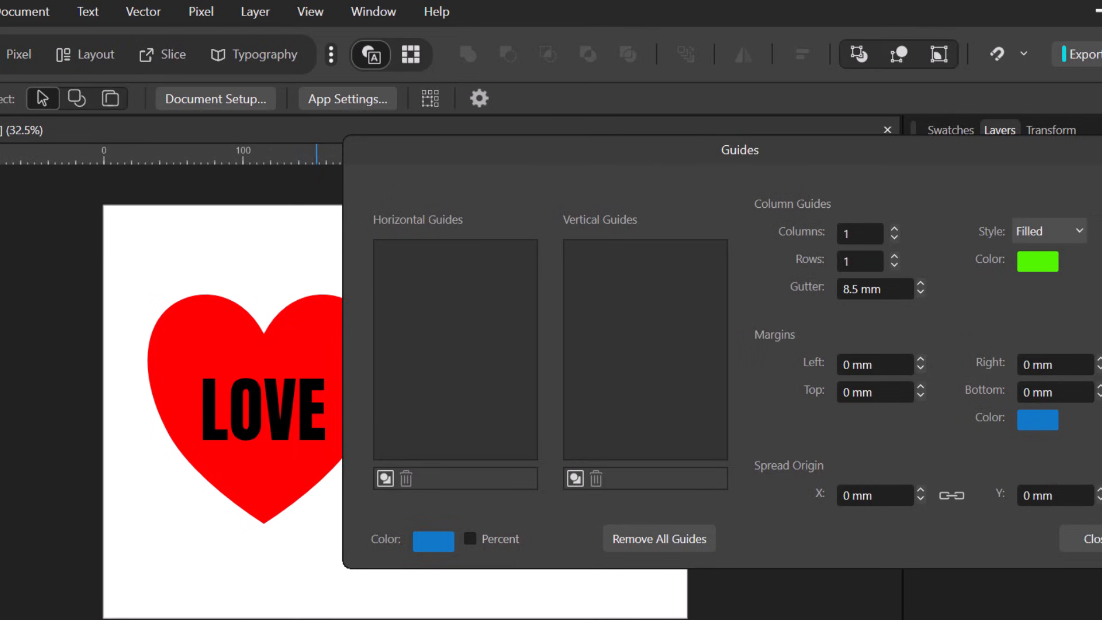
left_click_drag(264, 618, 321, 618)
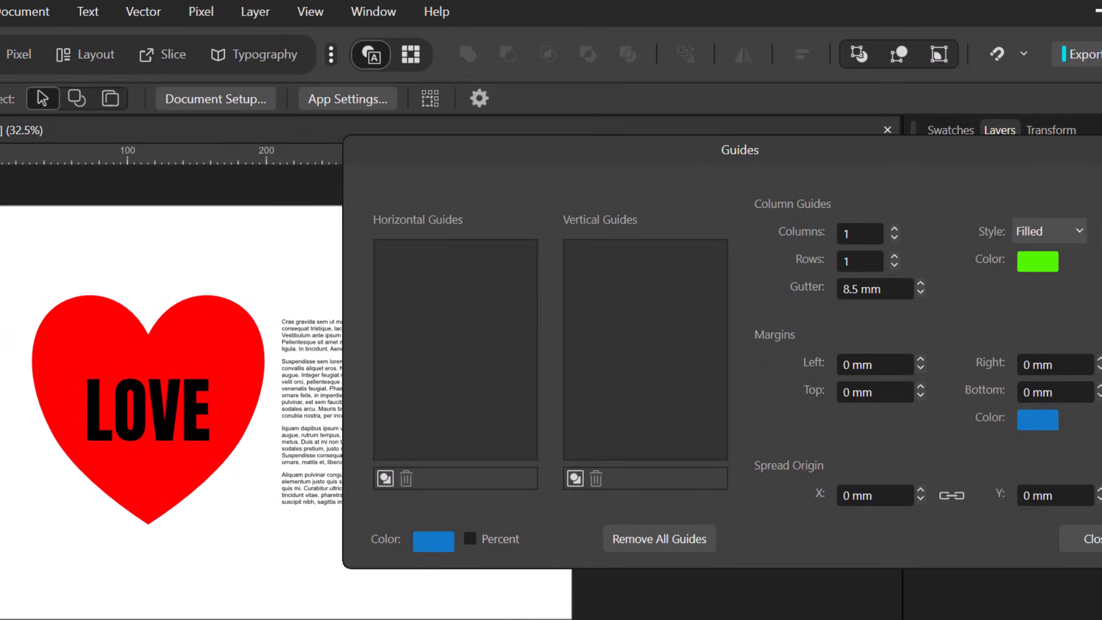
left_click_drag(817, 148, 758, 173)
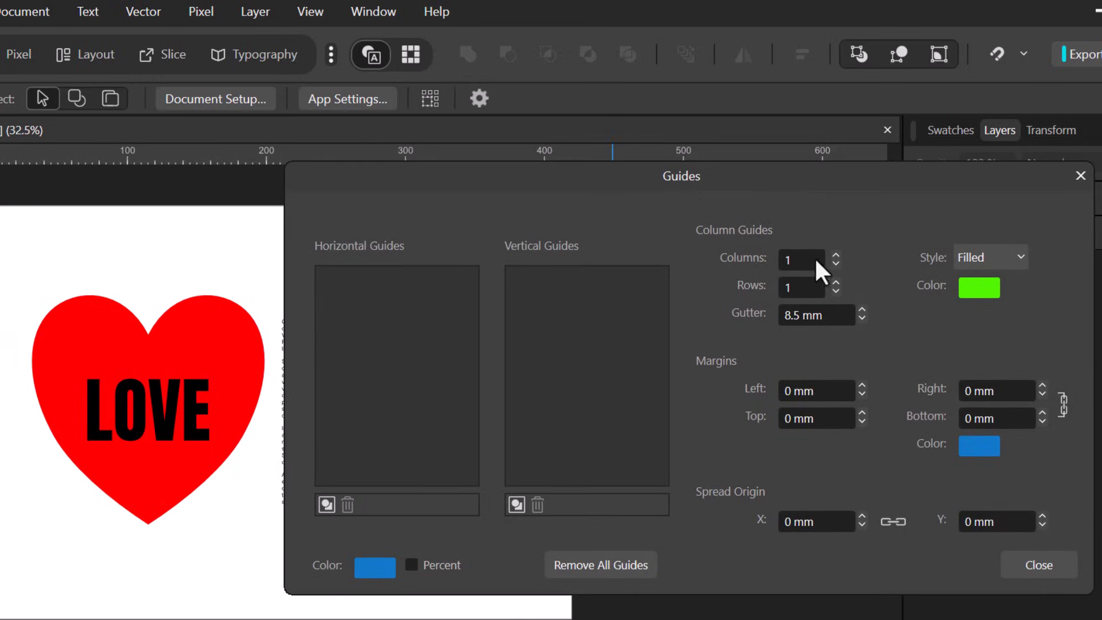
left_click(833, 255)
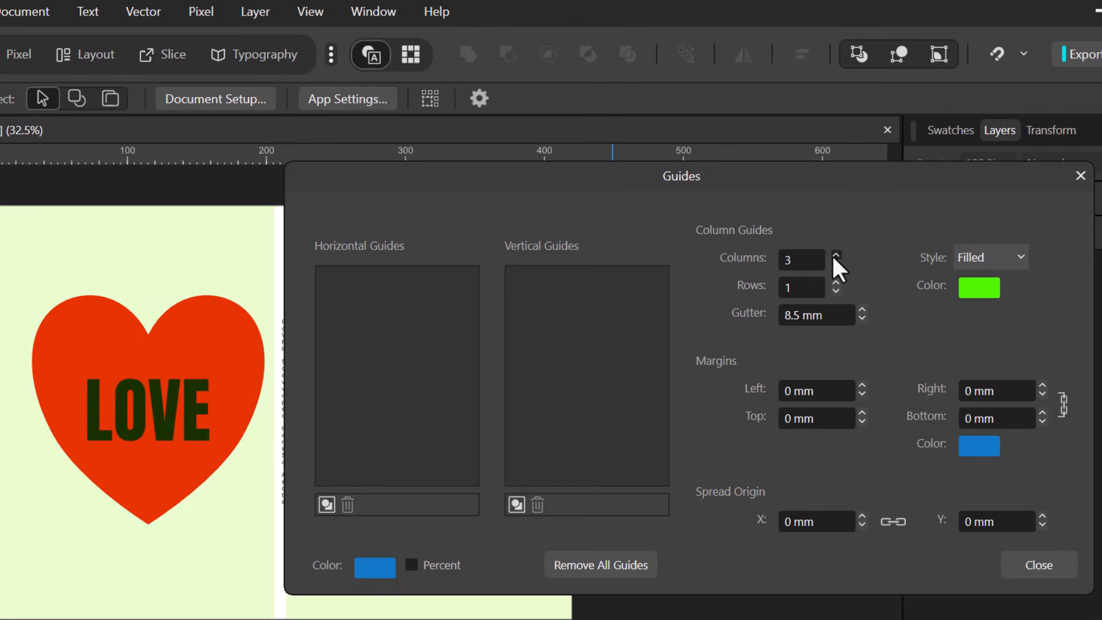
left_click(832, 255)
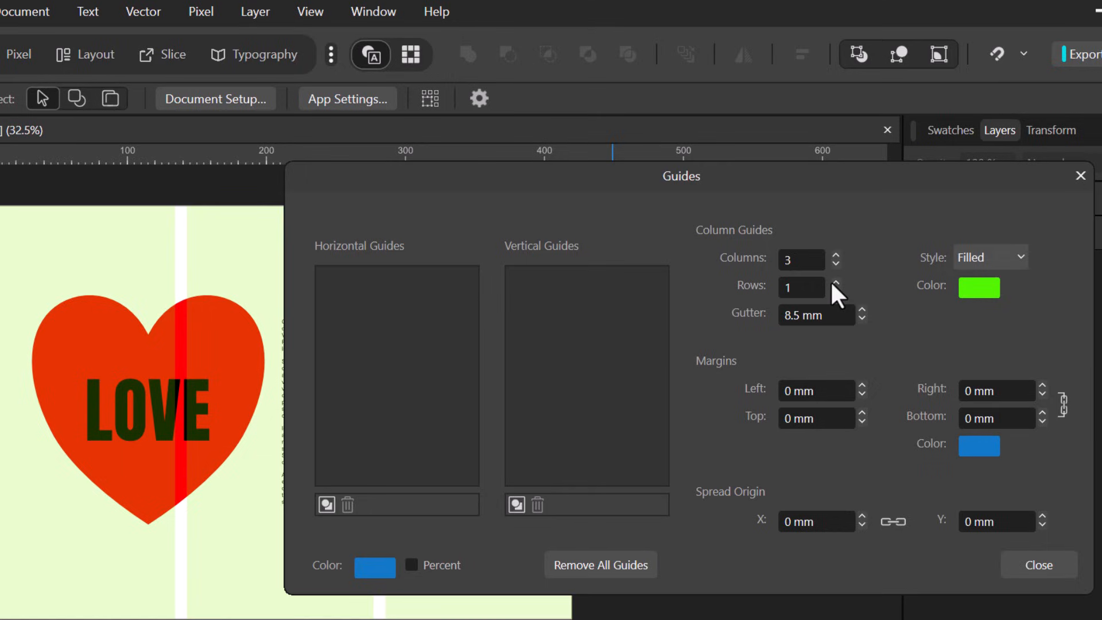
left_click(836, 282)
left_click(835, 282)
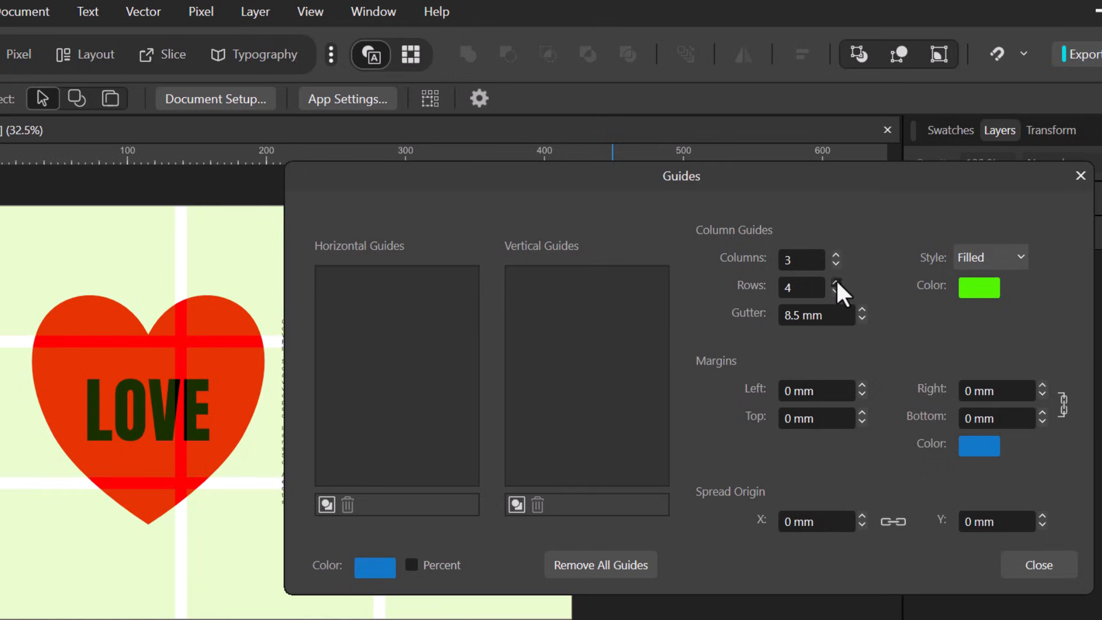
- Set the column guides to 4 columns and 4 rows, and change their fill color to yellow-green (RGB 200, 255, 39)
left_click(836, 282)
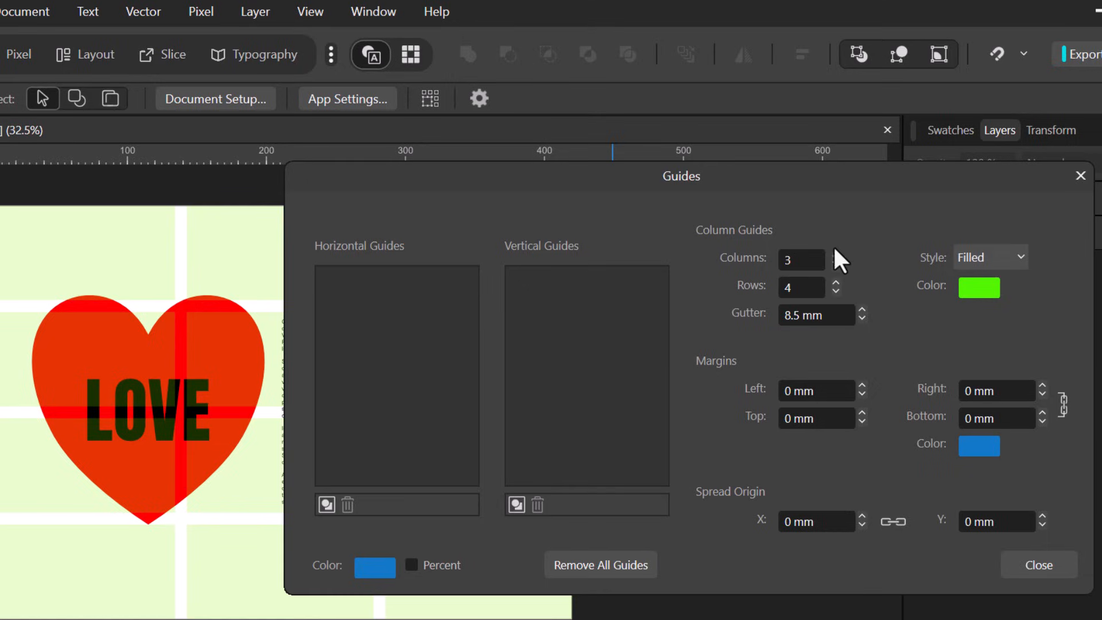
left_click(835, 254)
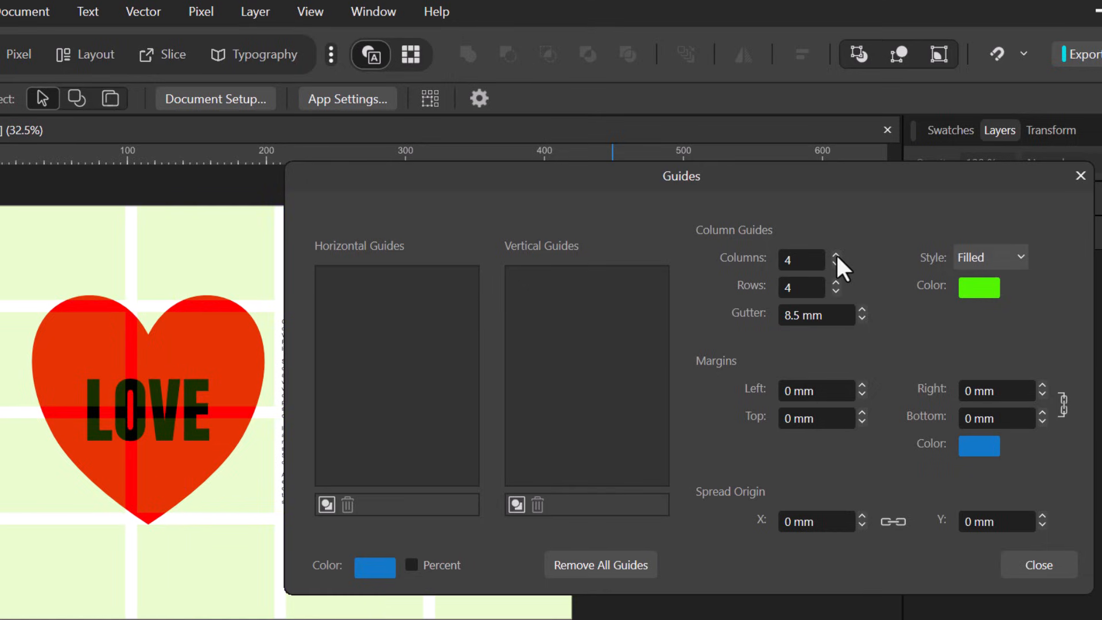
left_click(979, 298)
left_click(953, 453)
left_click(1010, 453)
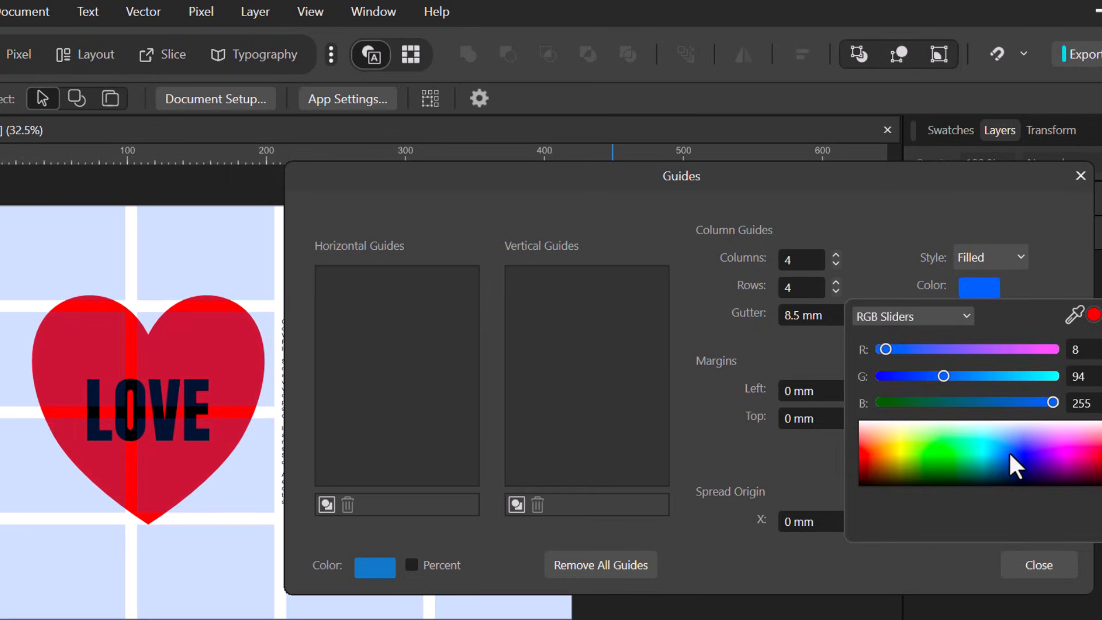
left_click_drag(893, 426, 910, 449)
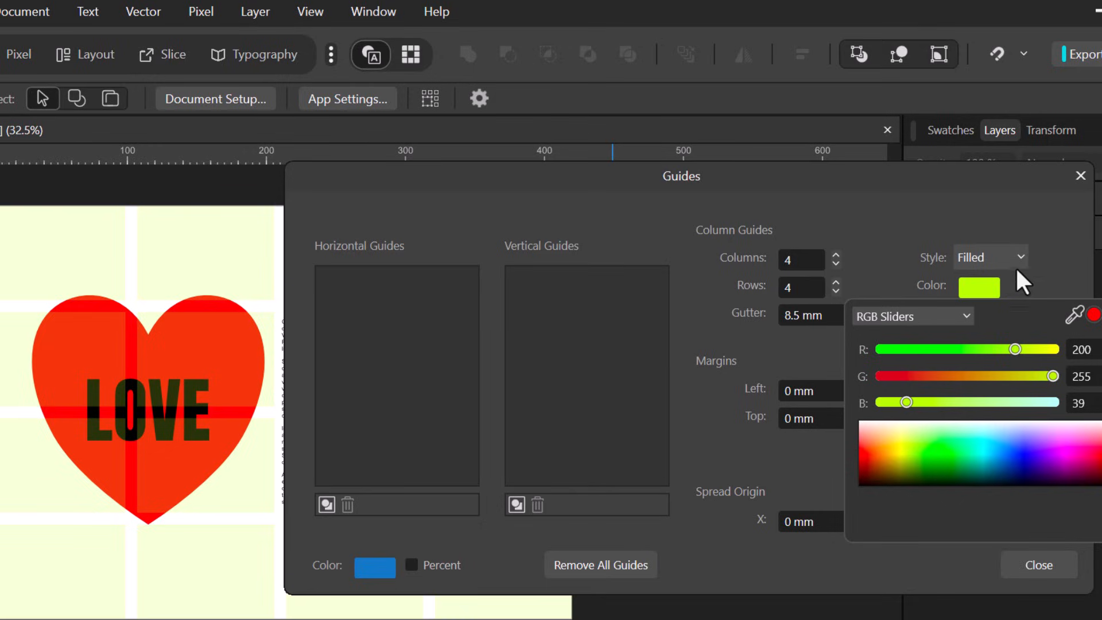
left_click(1043, 290)
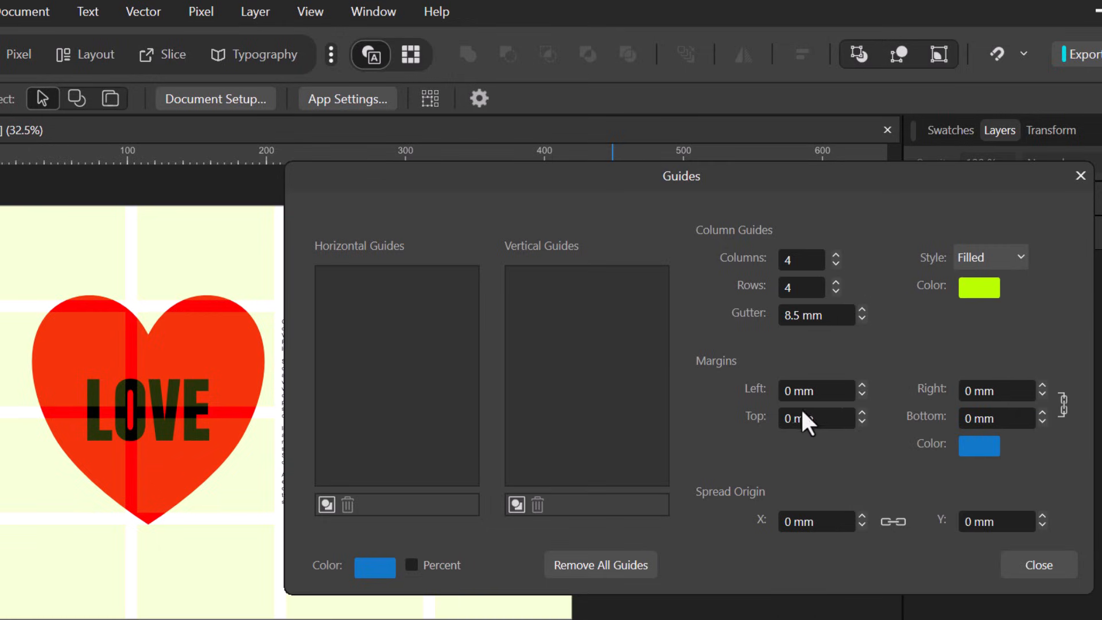
- Set all four page margins to 11 mm with the sides linked, and close the Guides settings
left_click(862, 384)
left_click(861, 386)
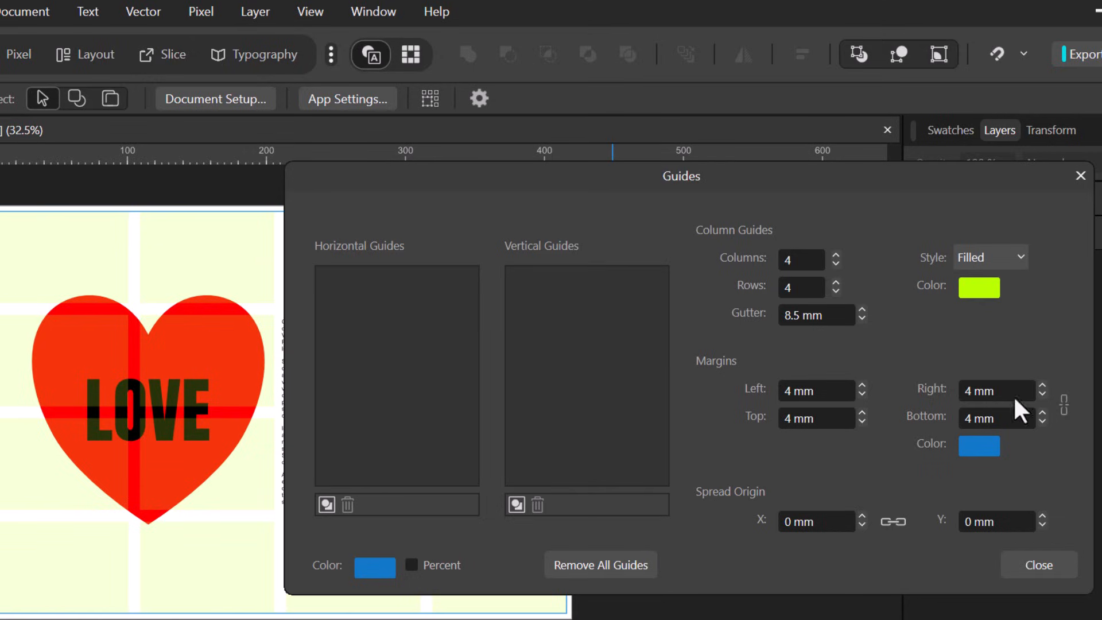
left_click(862, 385)
left_click(862, 385)
left_click(861, 385)
left_click(861, 385)
left_click(862, 385)
left_click(862, 385)
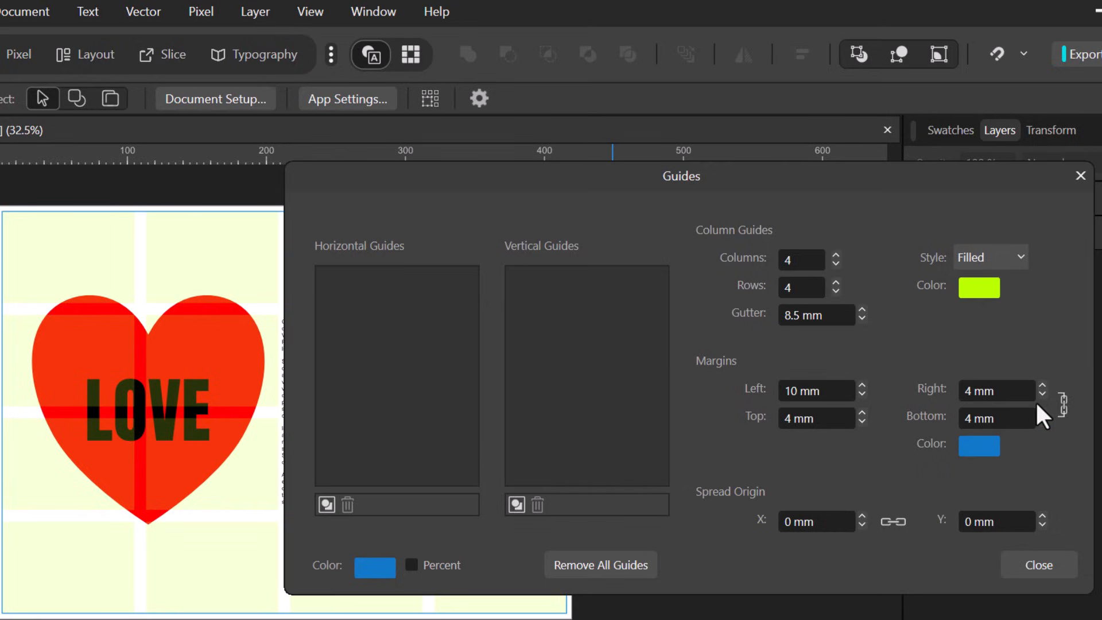
left_click(861, 386)
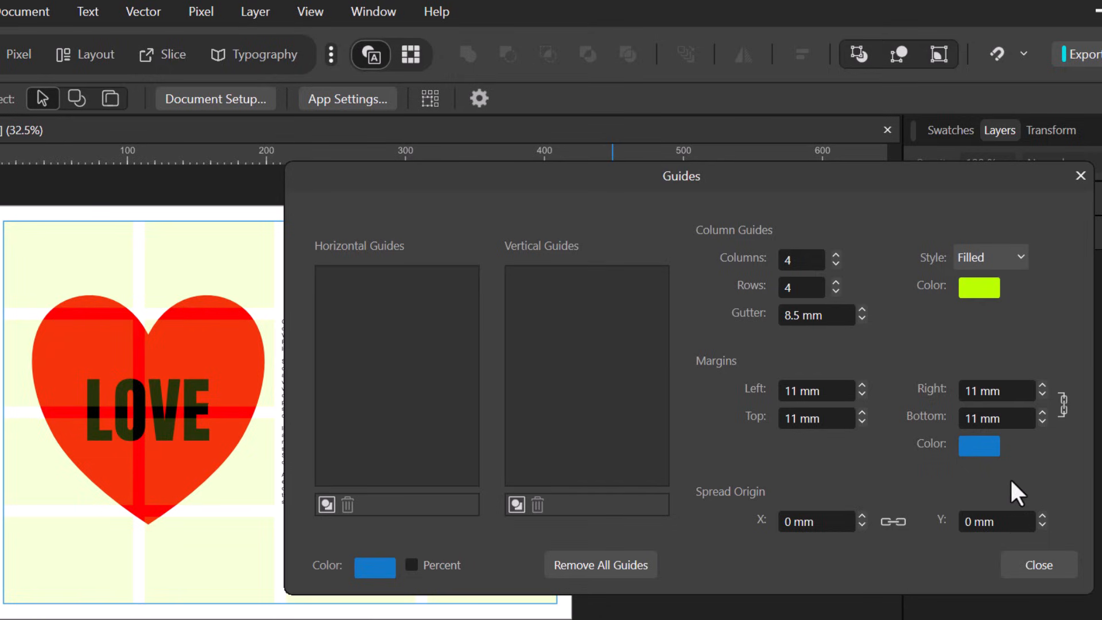
left_click(1039, 558)
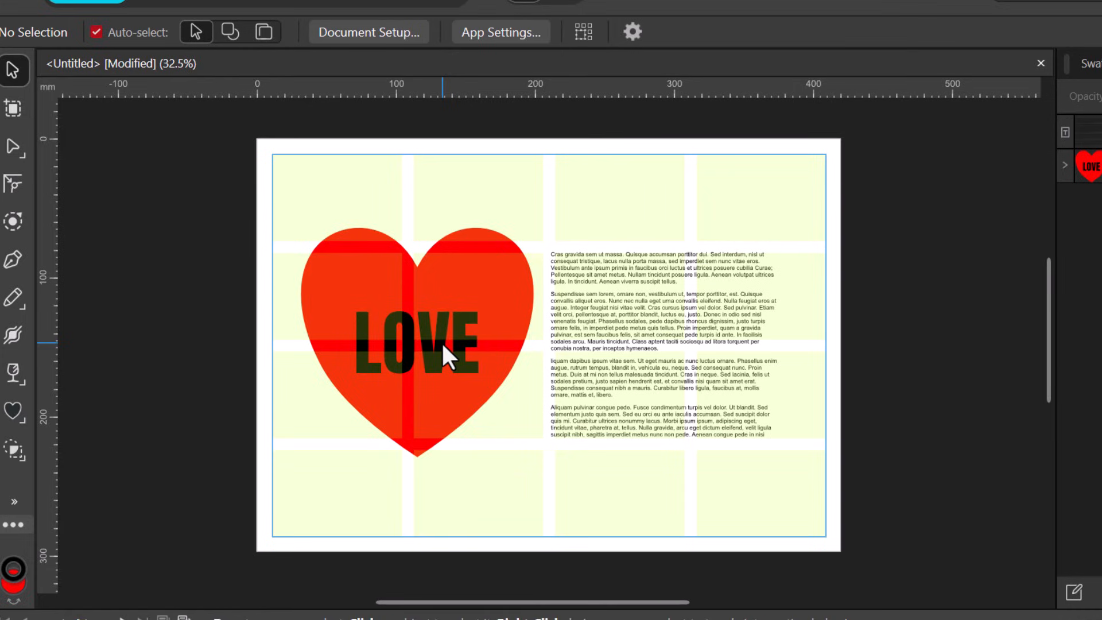
- Shrink the LOVE heart group from its bottom and top edges to fit the two middle guide rows, and deselect it
left_click(335, 265)
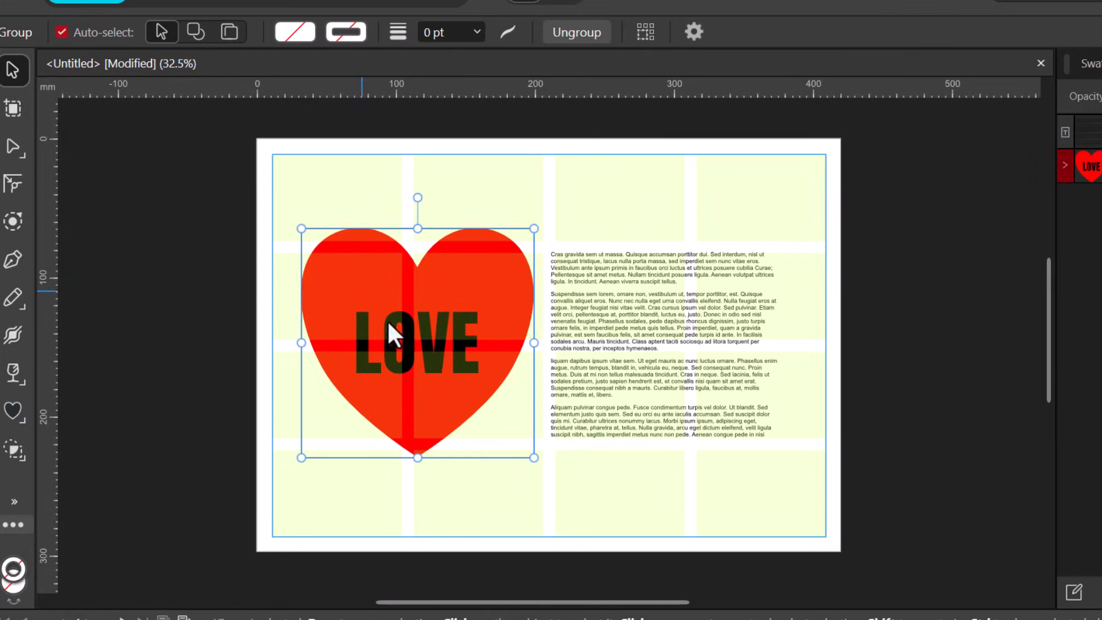
left_click_drag(421, 451, 420, 440)
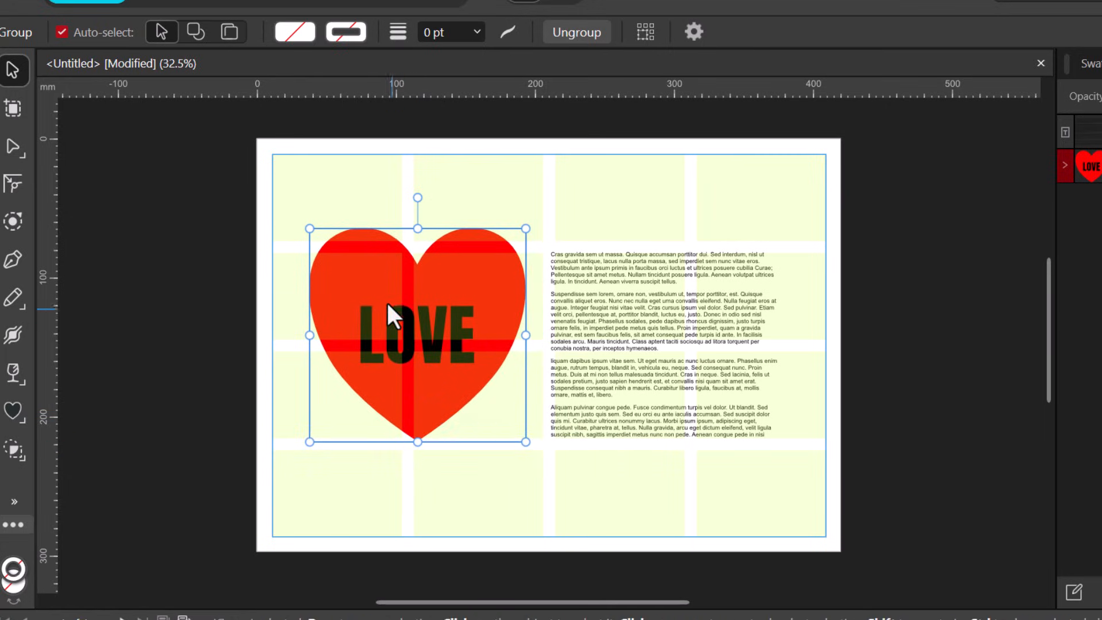
left_click_drag(415, 228, 413, 248)
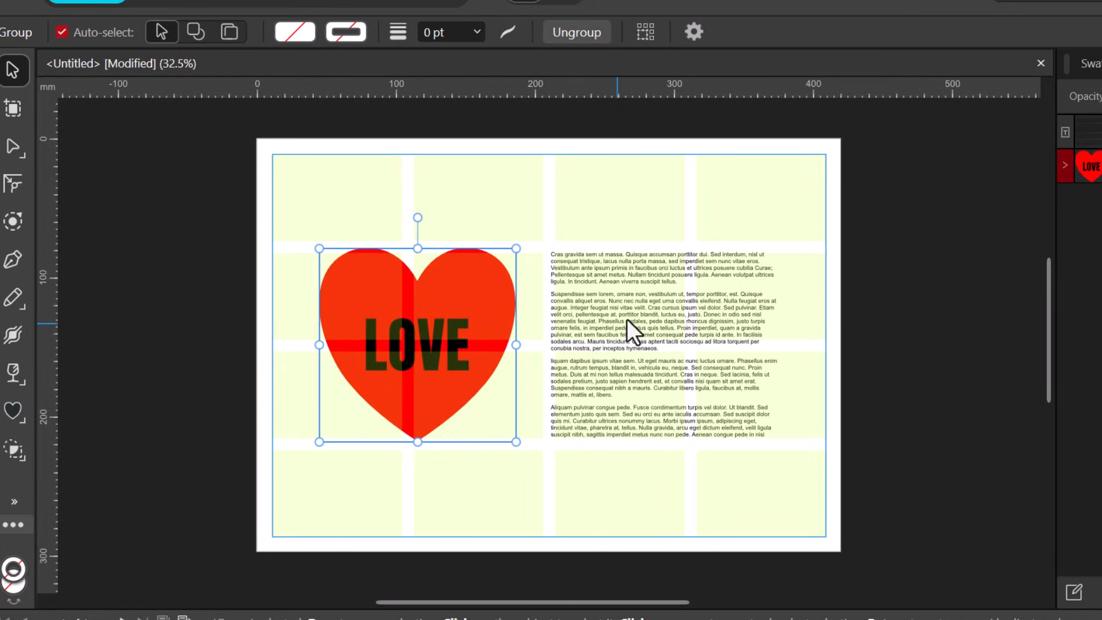
left_click(928, 327)
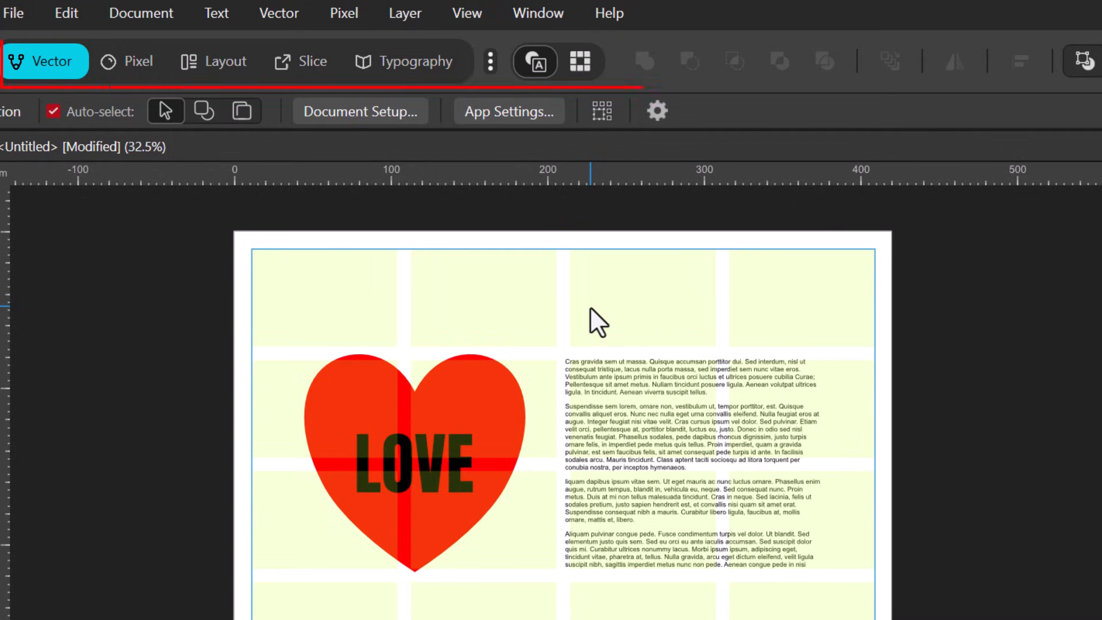
- Customize the toolbar by adding the Preview Mode button just before the Add and Subtract shape operations
right_click(668, 49)
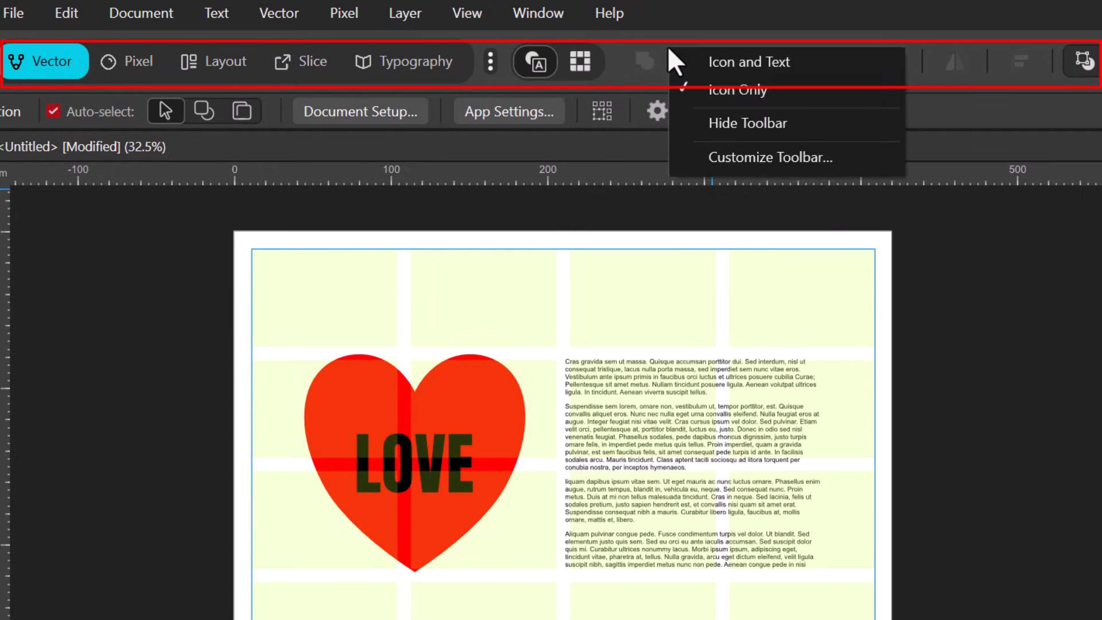
left_click(745, 158)
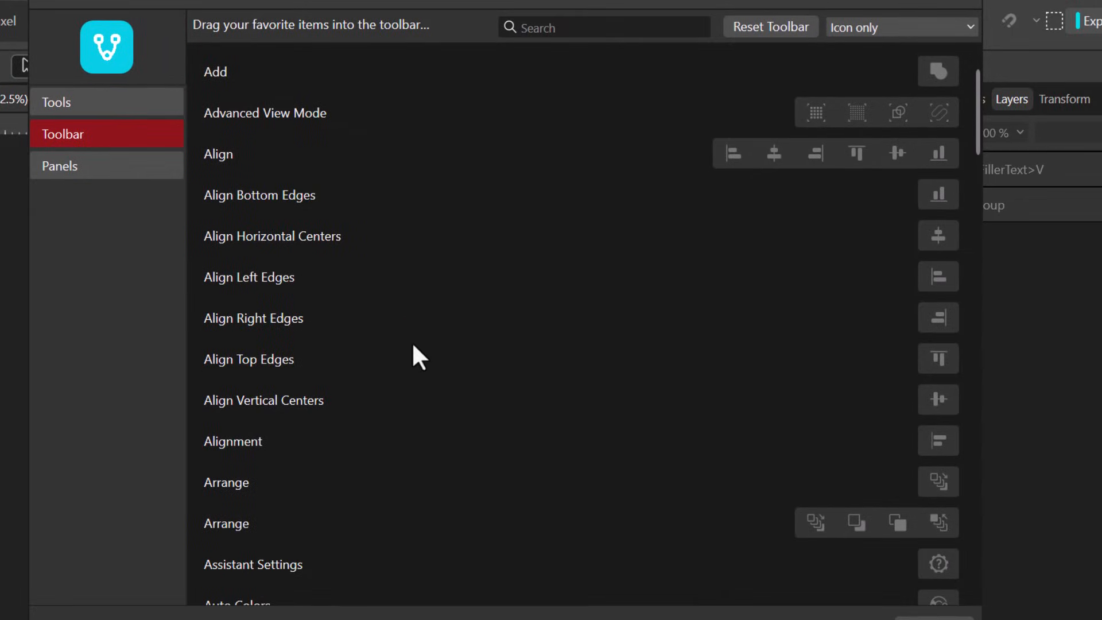
scroll(476, 380, "down", 12)
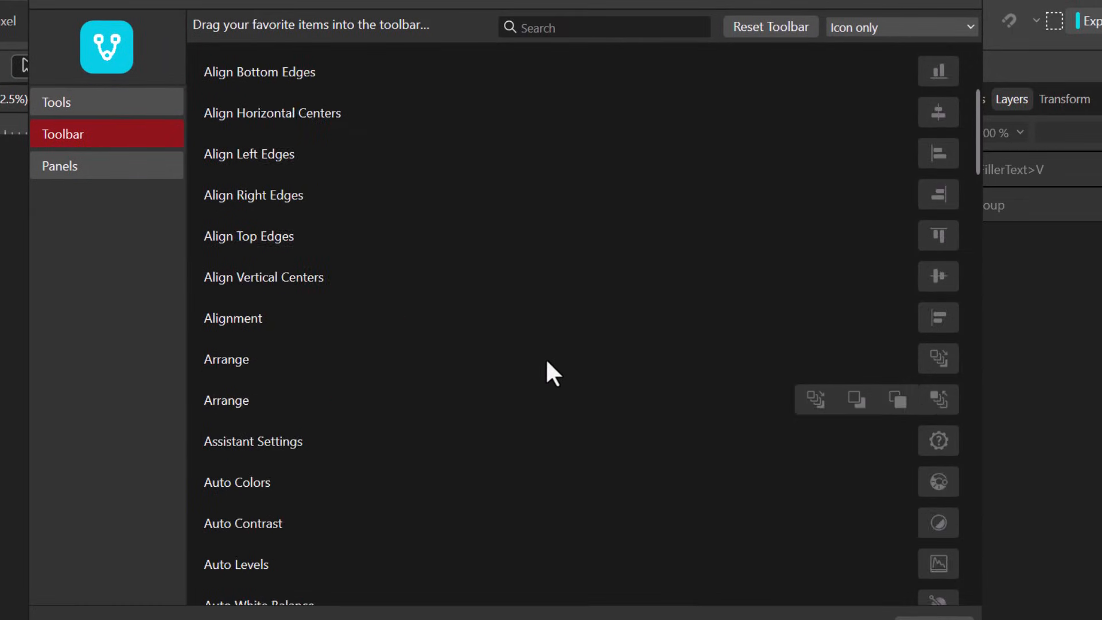
scroll(528, 416, "down", 15)
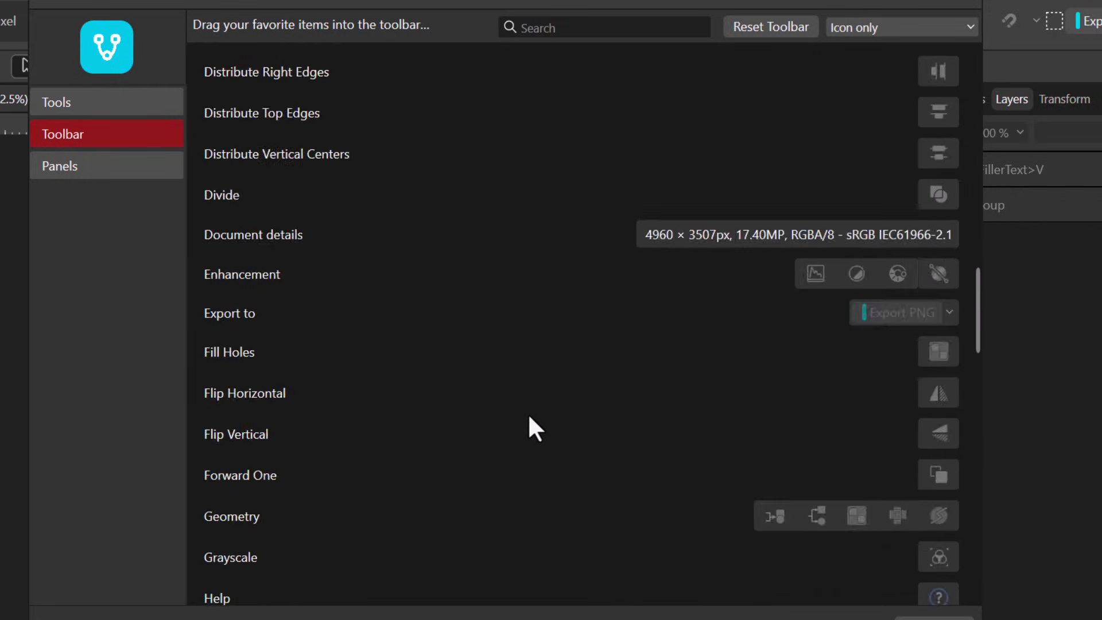
scroll(533, 425, "down", 3)
scroll(533, 425, "up", 6)
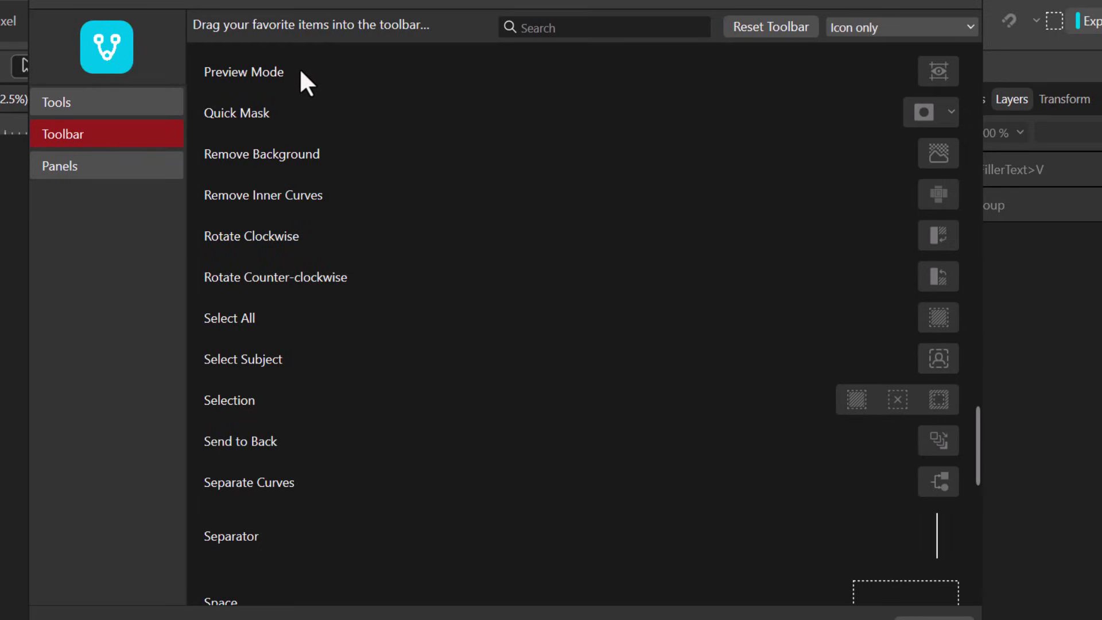
scroll(347, 201, "up", 2)
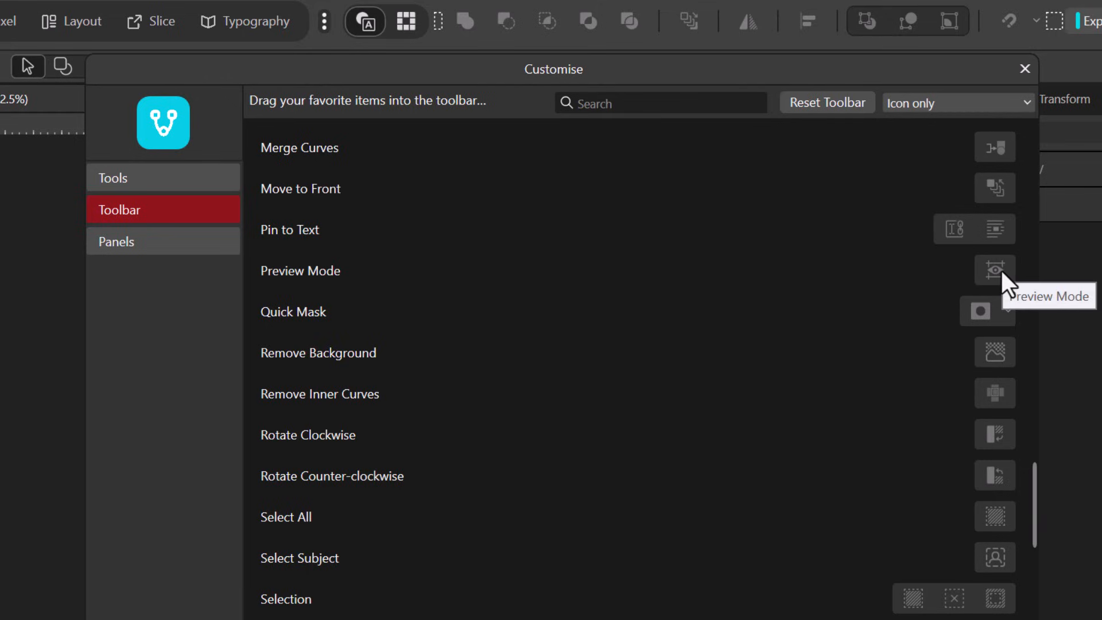
left_click_drag(999, 270, 439, 201)
left_click_drag(529, 396, 561, 57)
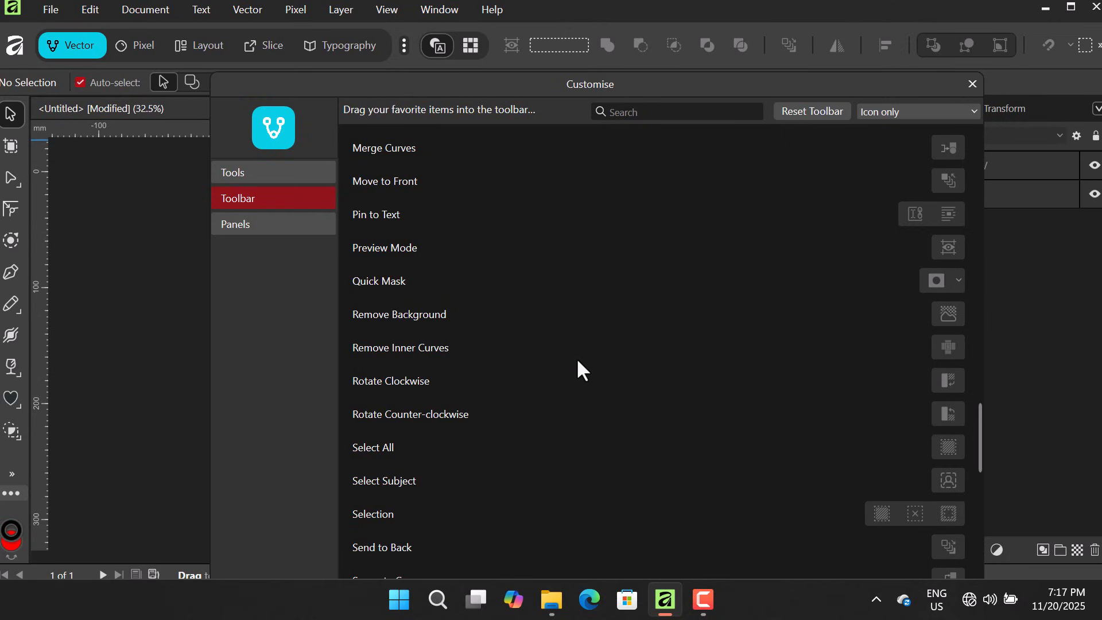
left_click(969, 84)
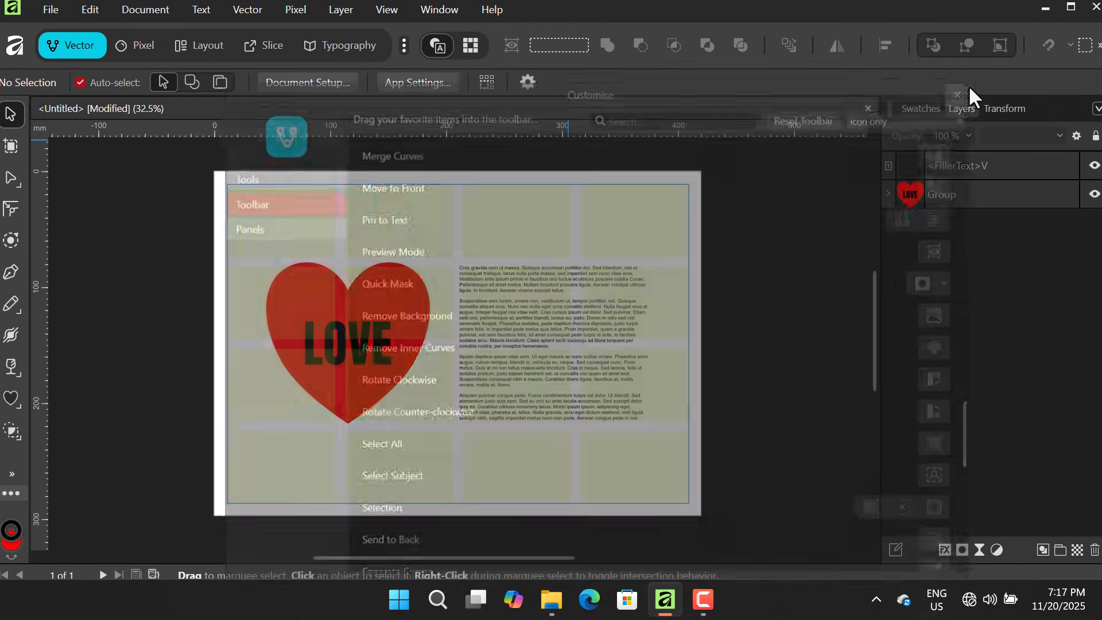
- Toggle Preview Mode on and off to compare the views, and leave it on with guides and margins hidden
left_click(509, 46)
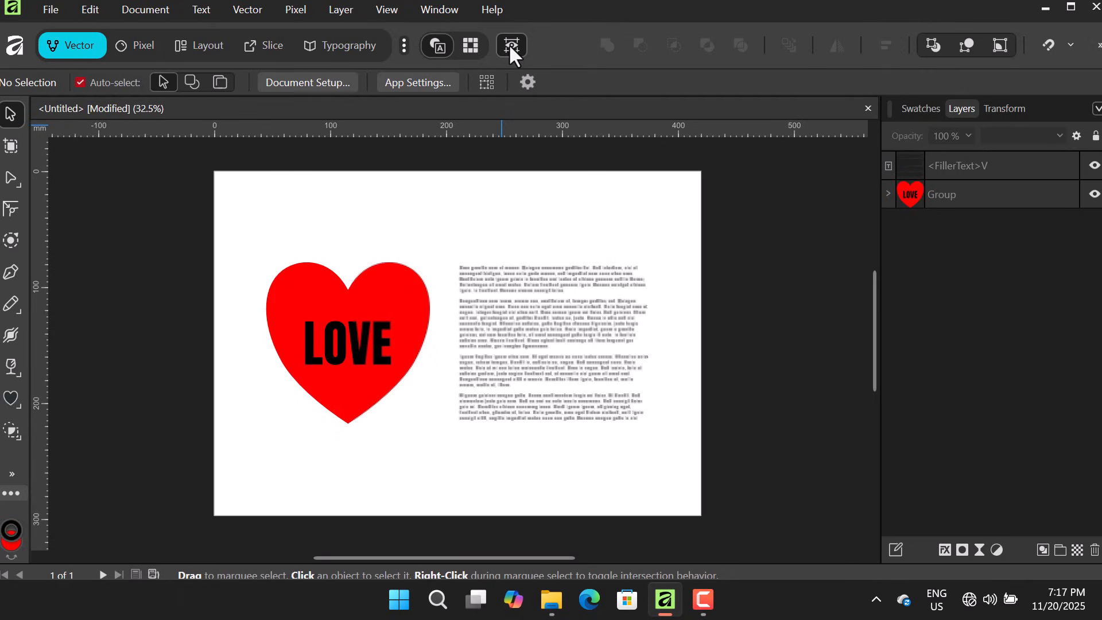
left_click(510, 46)
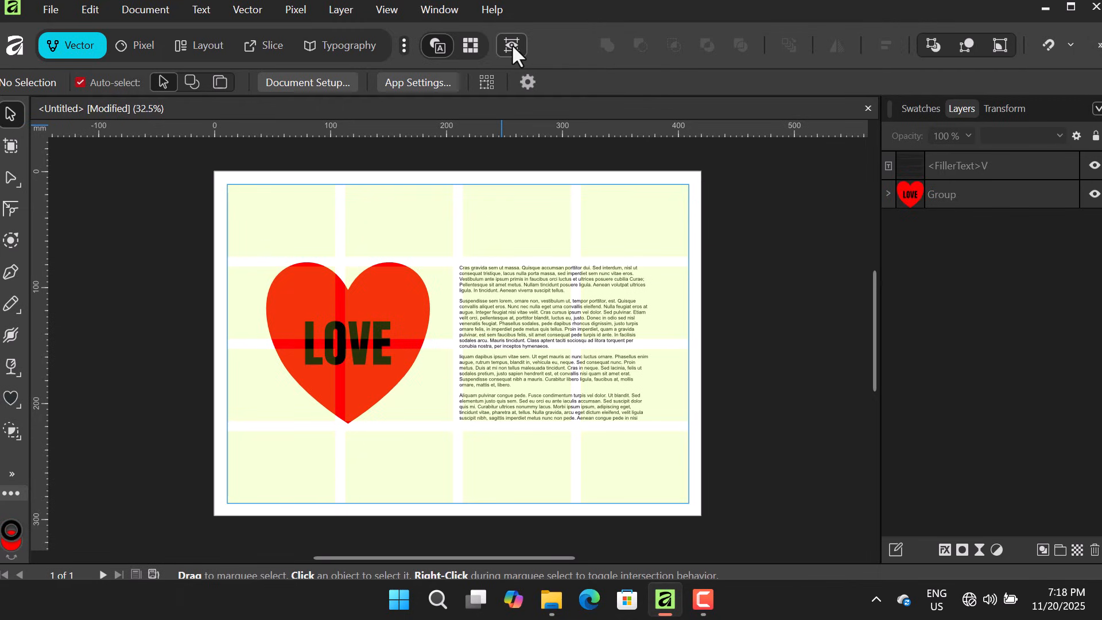
left_click(511, 44)
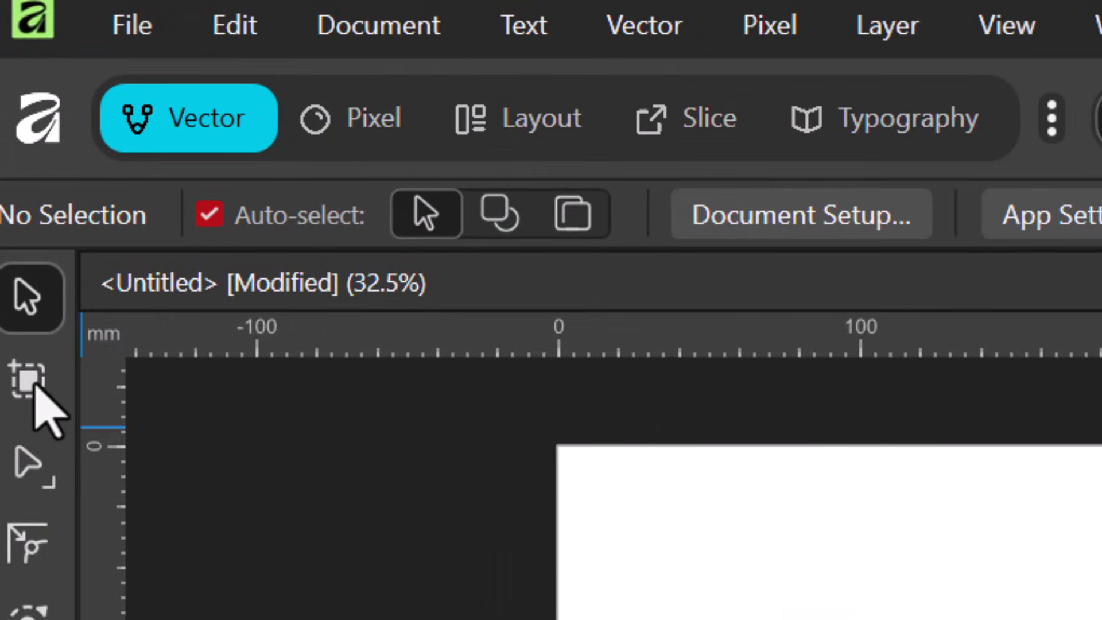
- Try adding a second document-sized artboard beside the page with the Artboard tool, and undo it
left_click(33, 385)
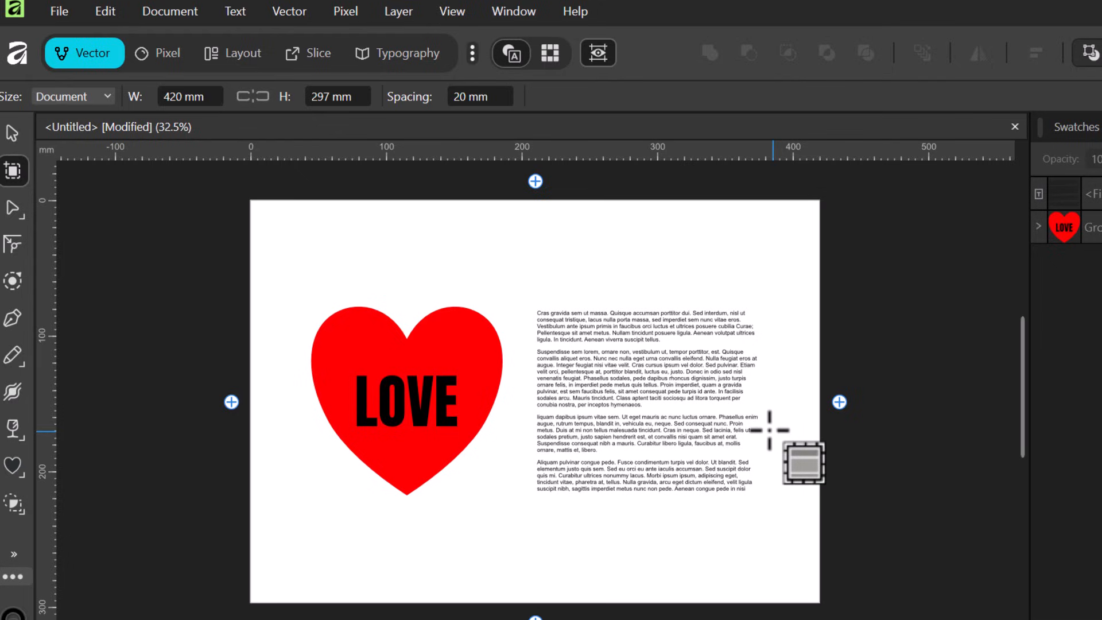
left_click(839, 402)
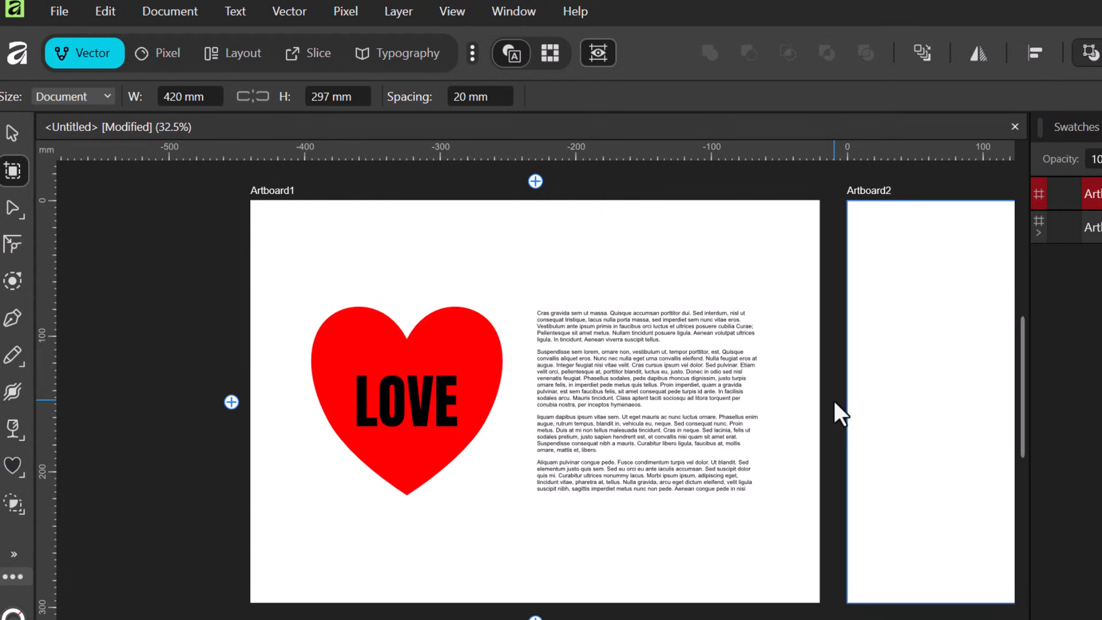
key("ctrl+z")
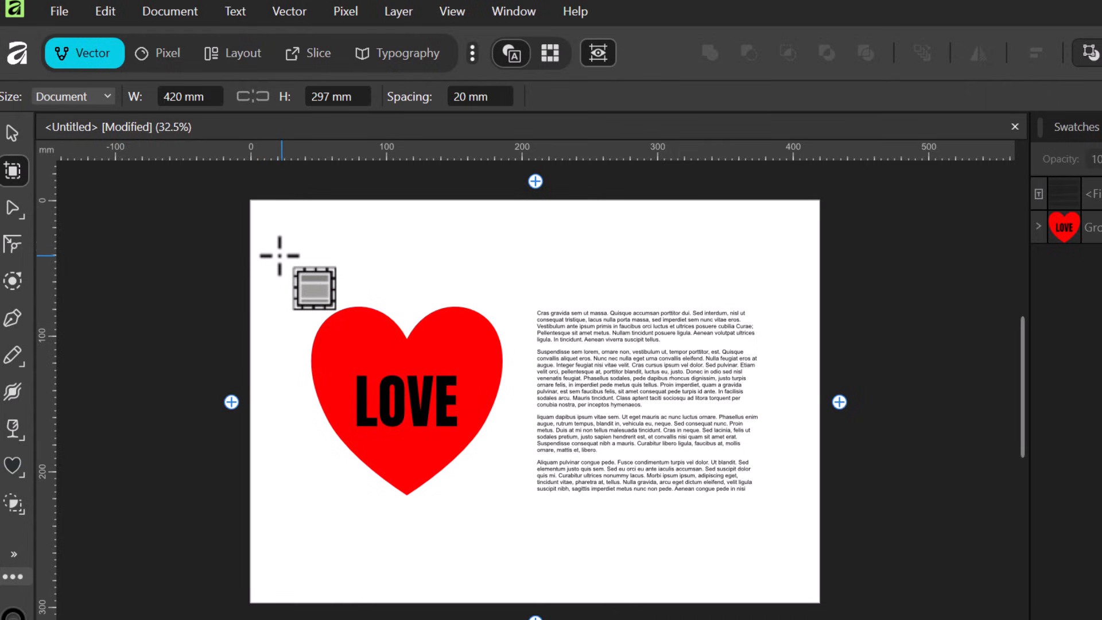
- Draw an artboard around the heart and filler text, and adjust its edges to about 363 mm wide and 216 mm tall
left_click_drag(276, 233, 854, 566)
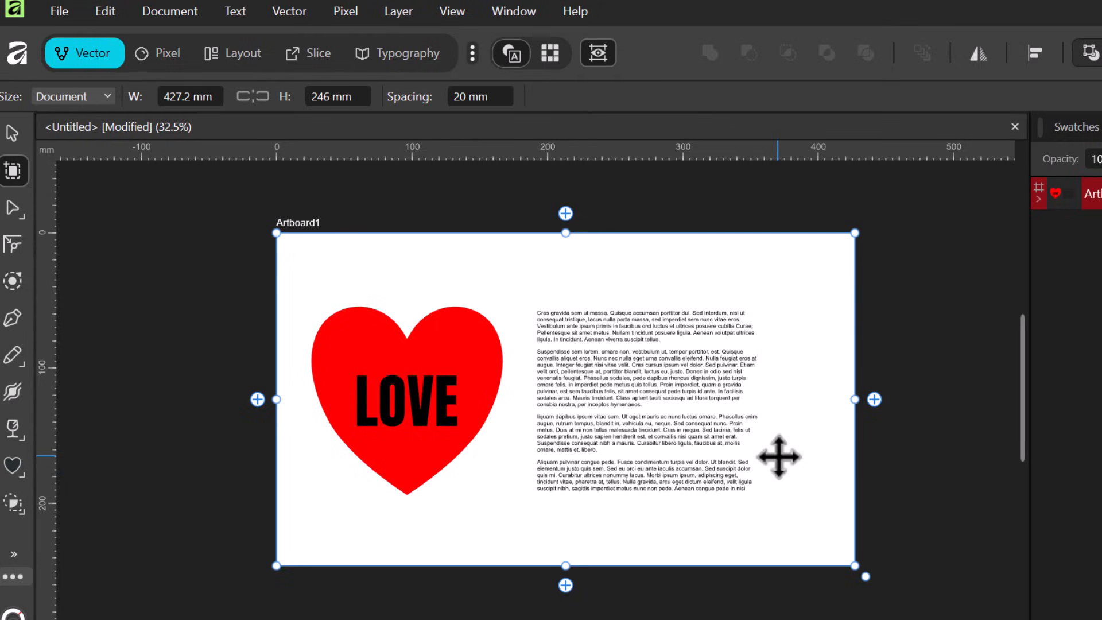
left_click_drag(855, 399, 785, 405)
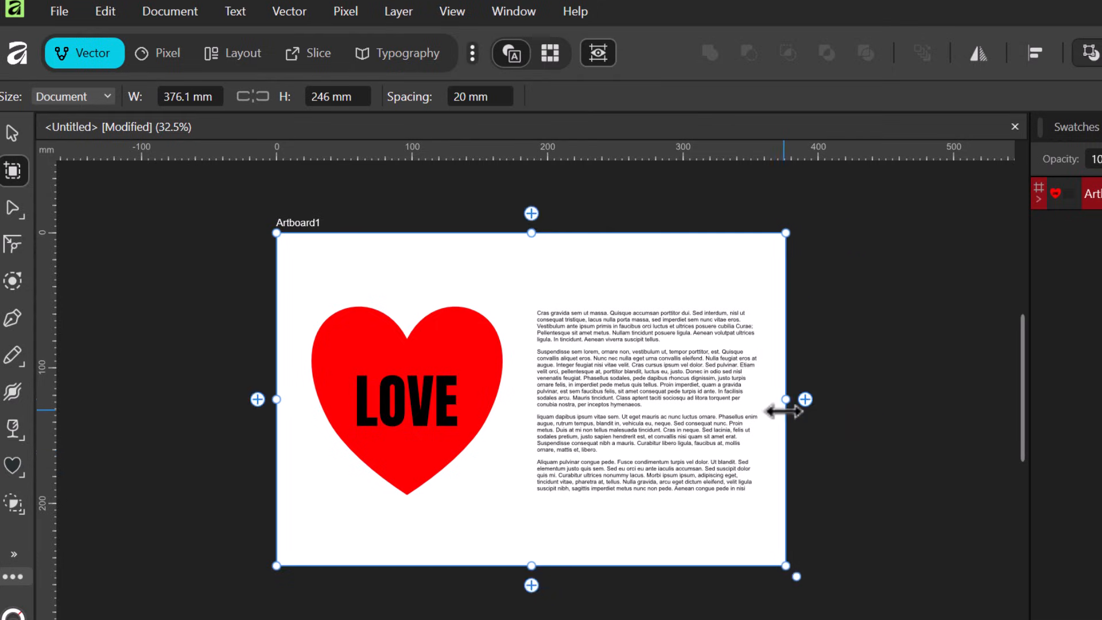
left_click_drag(280, 400, 298, 406)
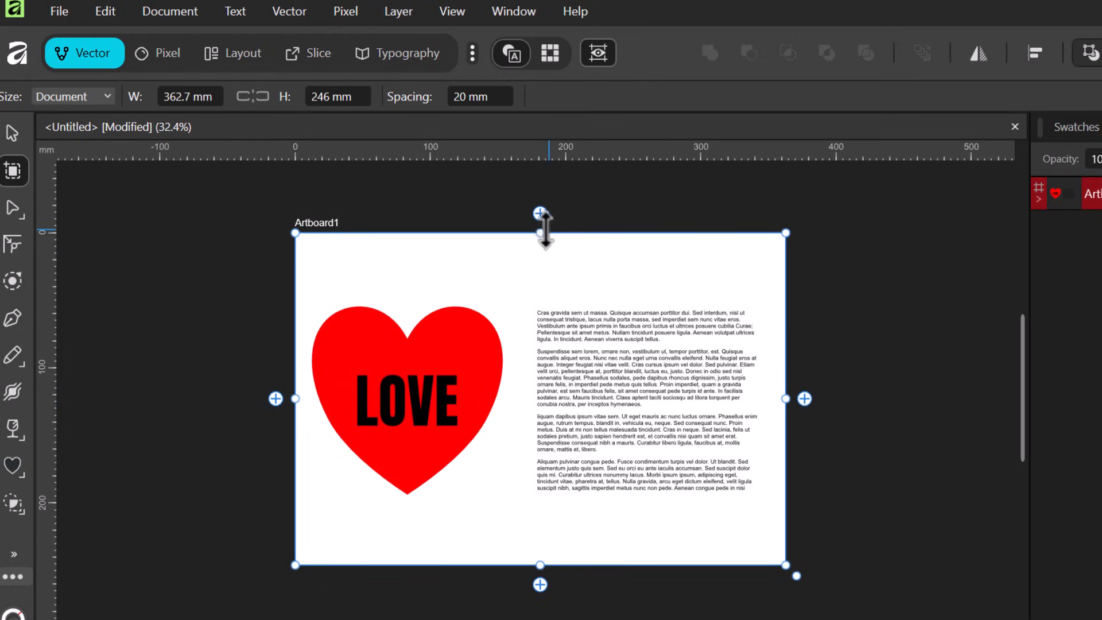
left_click_drag(540, 231, 536, 256)
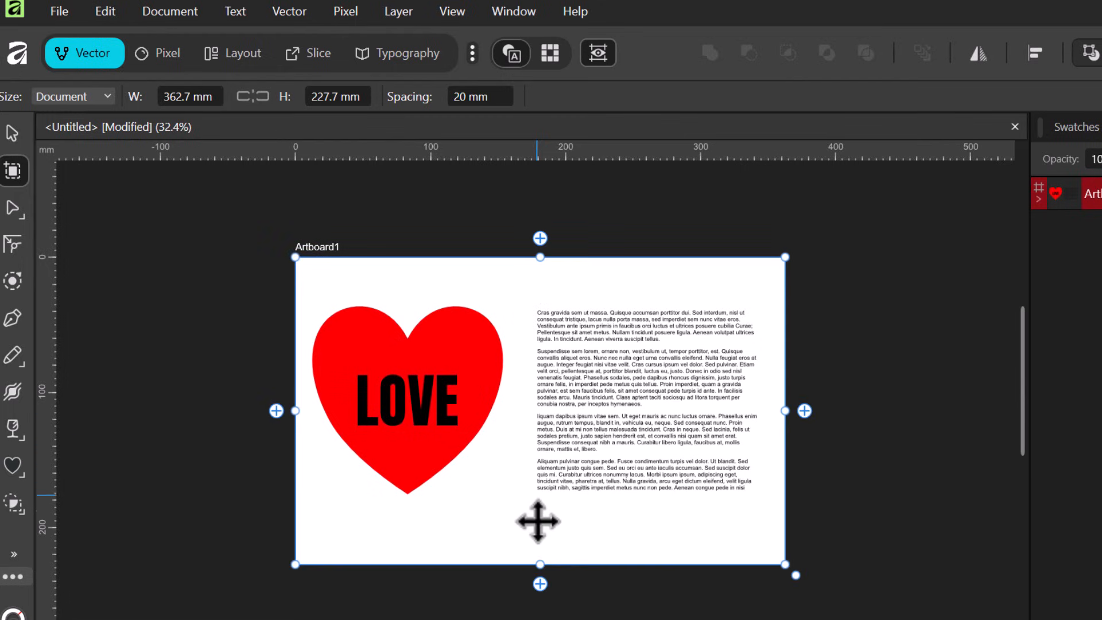
left_click_drag(541, 560, 542, 548)
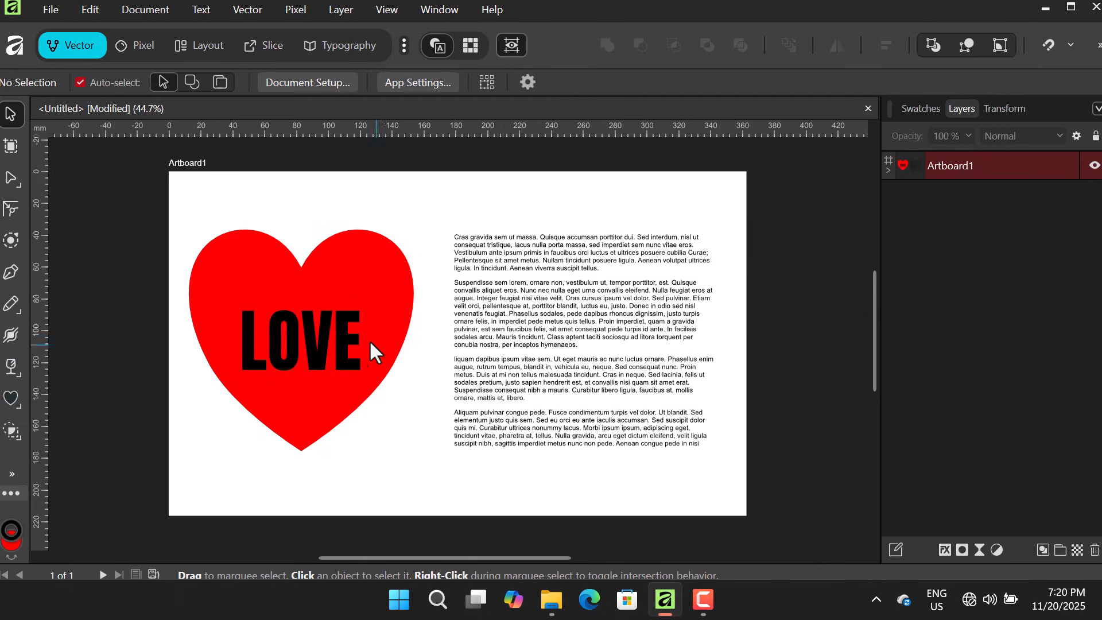
- Select the heart group, expand it in the layer list, and zoom in on its LOVE text layer
left_click(316, 348)
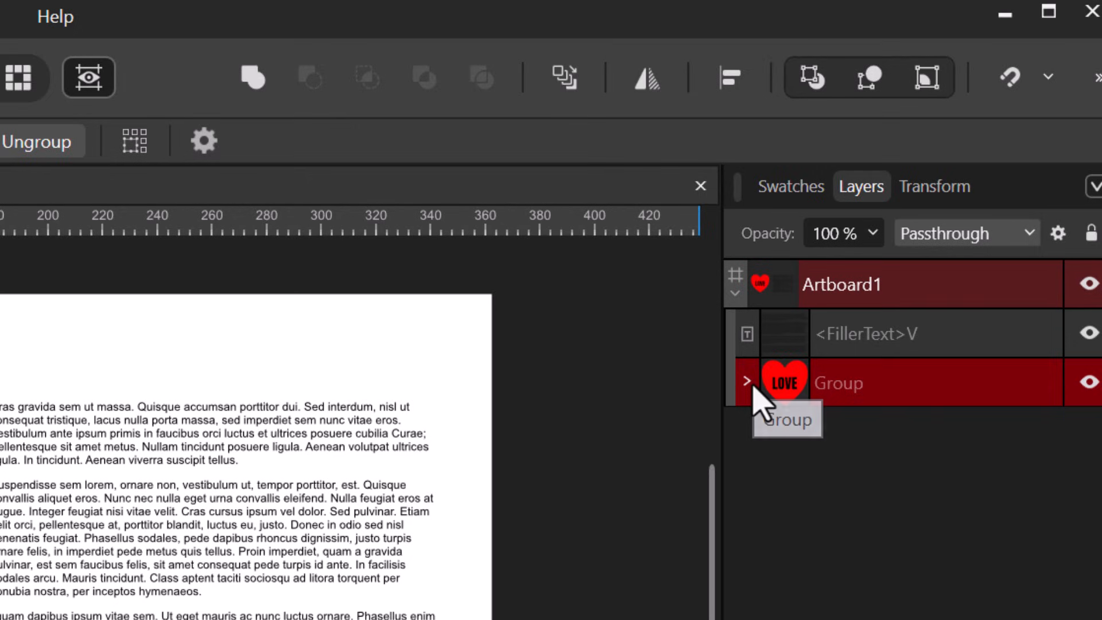
left_click(750, 383)
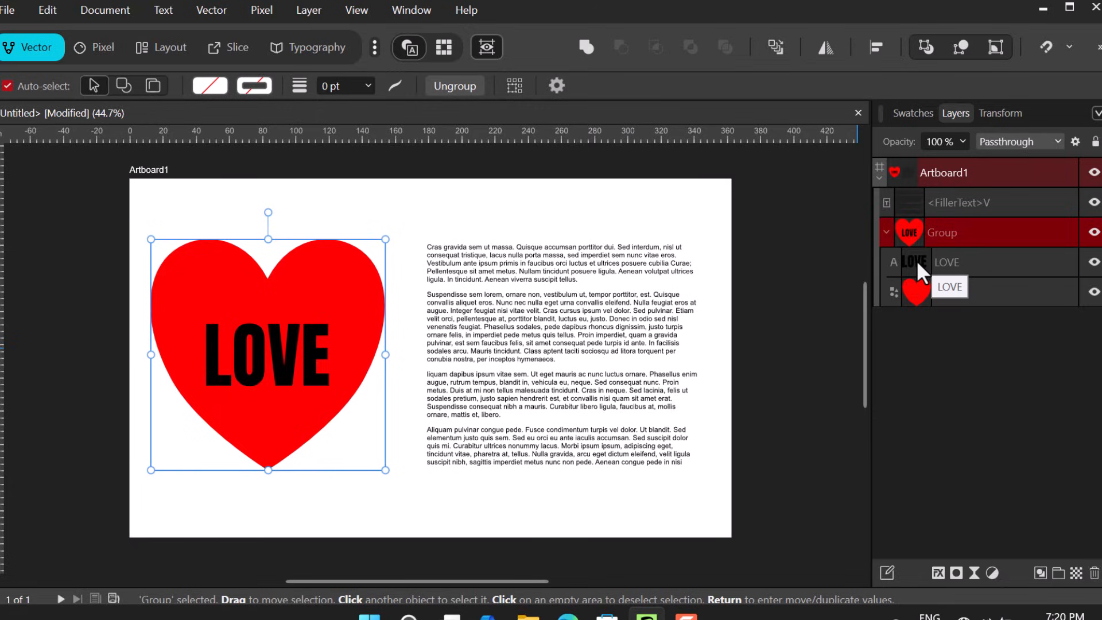
double_click(916, 260)
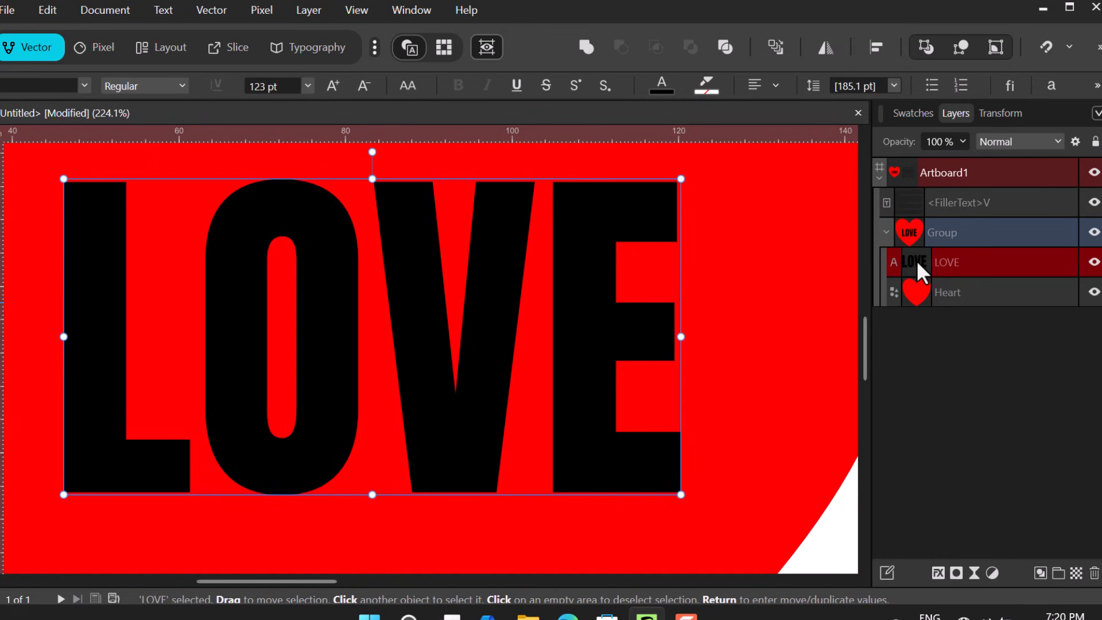
- Convert the LOVE text layer inside the heart group to curves
key("ctrl+0")
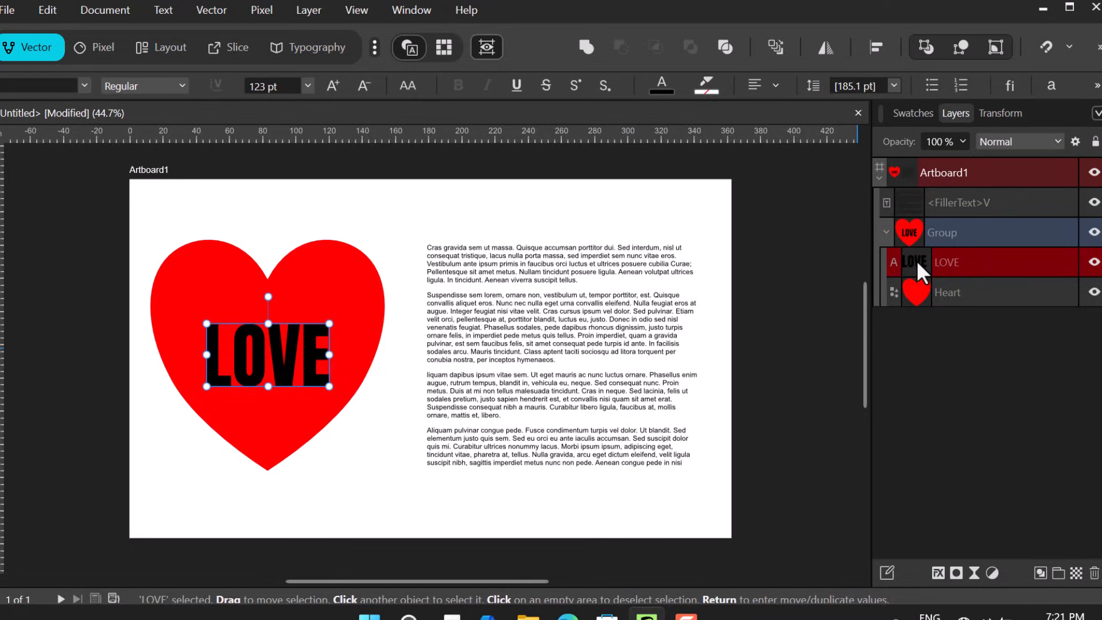
key("ctrl+alt+0")
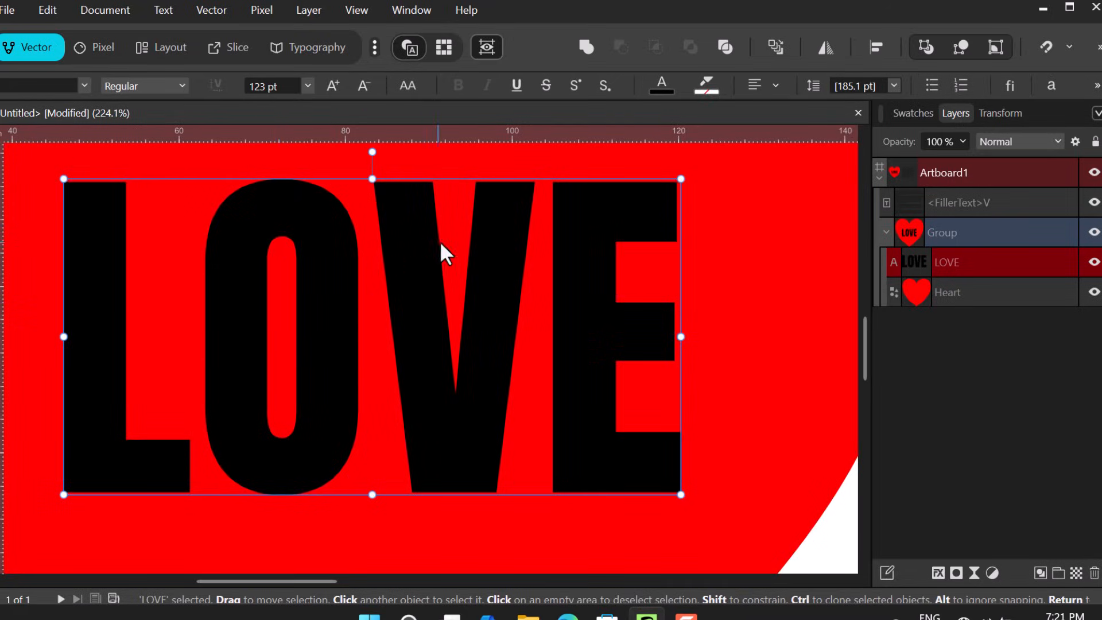
right_click(431, 281)
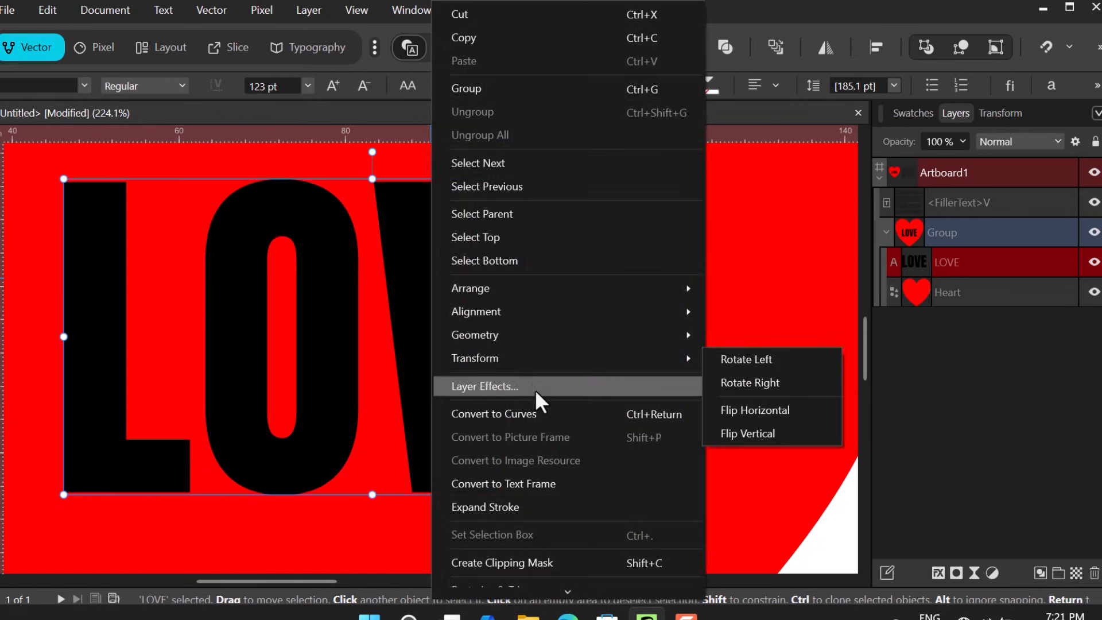
left_click(534, 406)
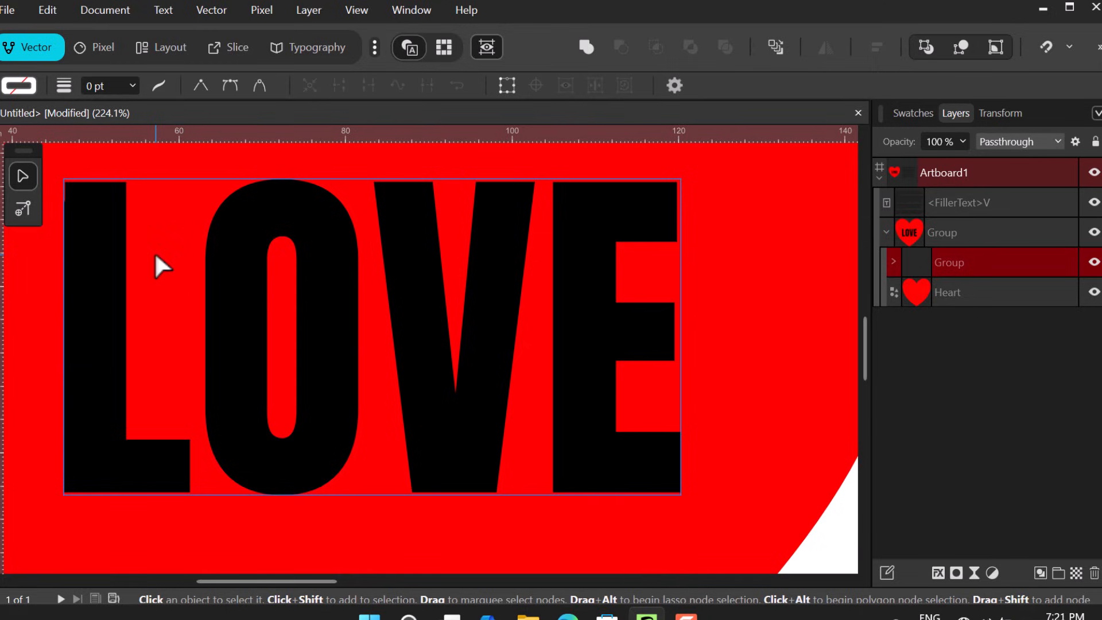
- Lower the L's upper-right corner node, then bend the top edge of the V's left arm into a downward curve and lower its two nodes
left_click(97, 197)
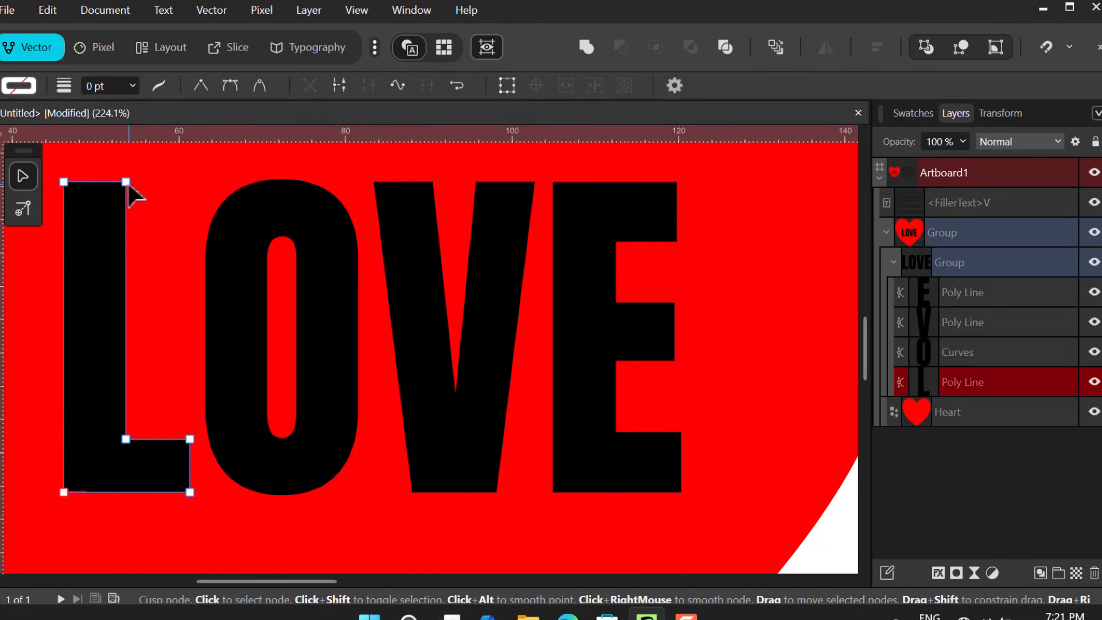
left_click_drag(127, 183, 132, 281)
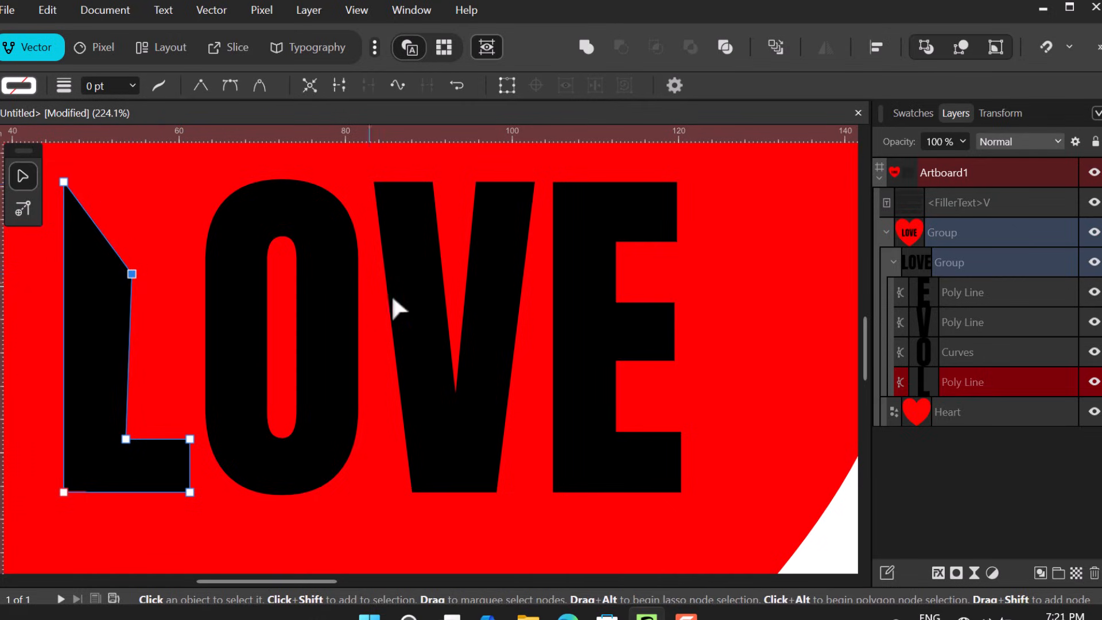
left_click(429, 183)
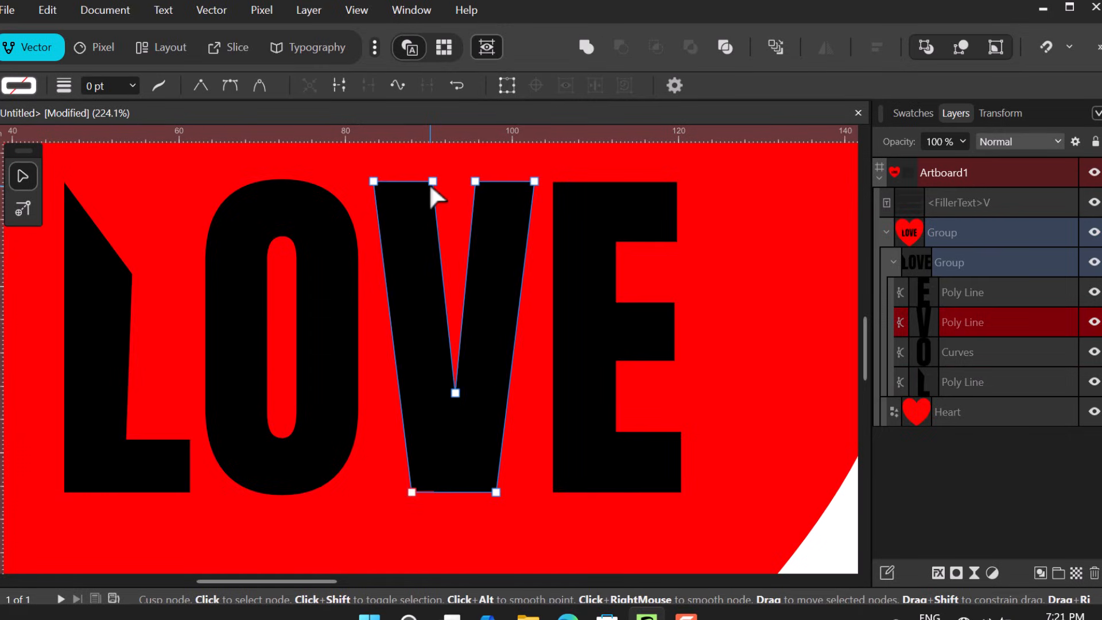
left_click(373, 181)
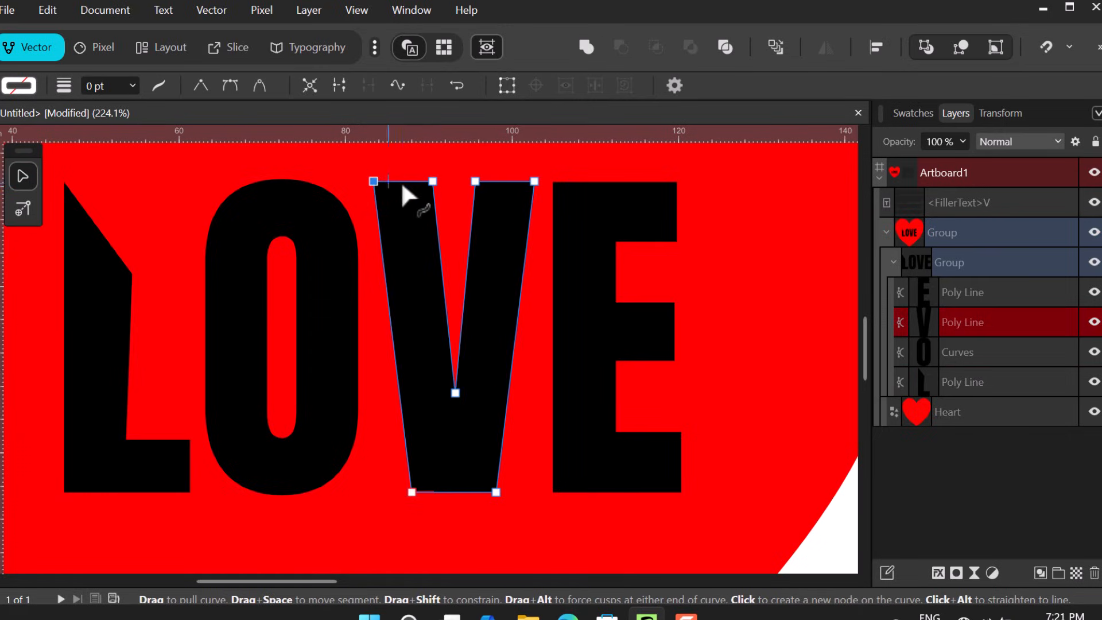
left_click(433, 182, "shift")
left_click_drag(411, 181, 438, 229)
left_click_drag(432, 182, 436, 248)
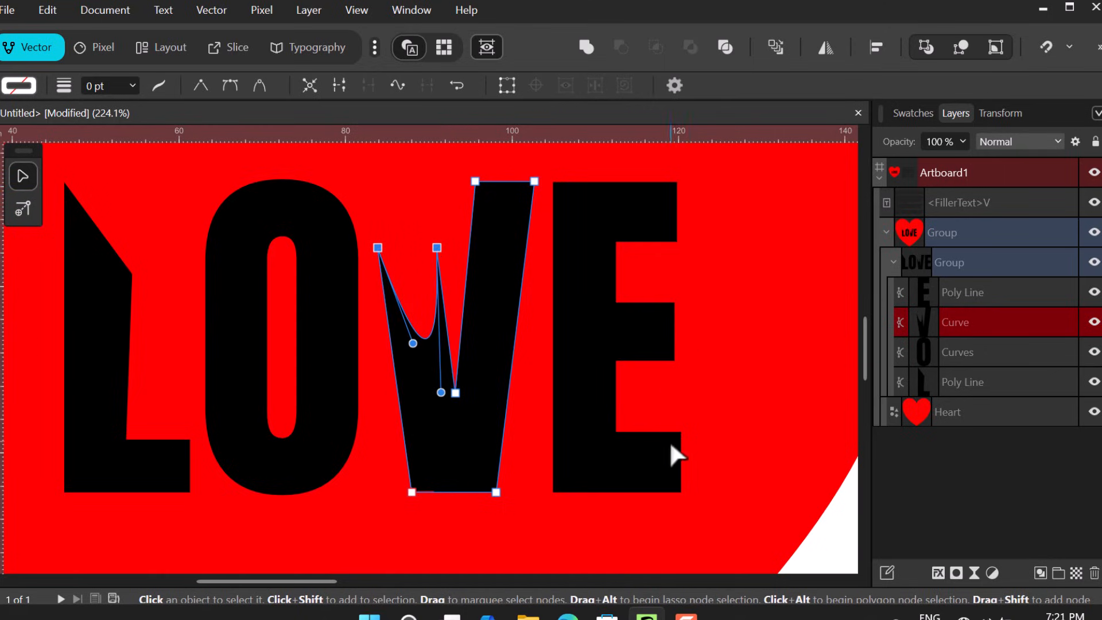
- Pull the two end nodes of the E's bottom arm outward and upward to slant it, and fit the whole artboard in view
left_click(656, 467)
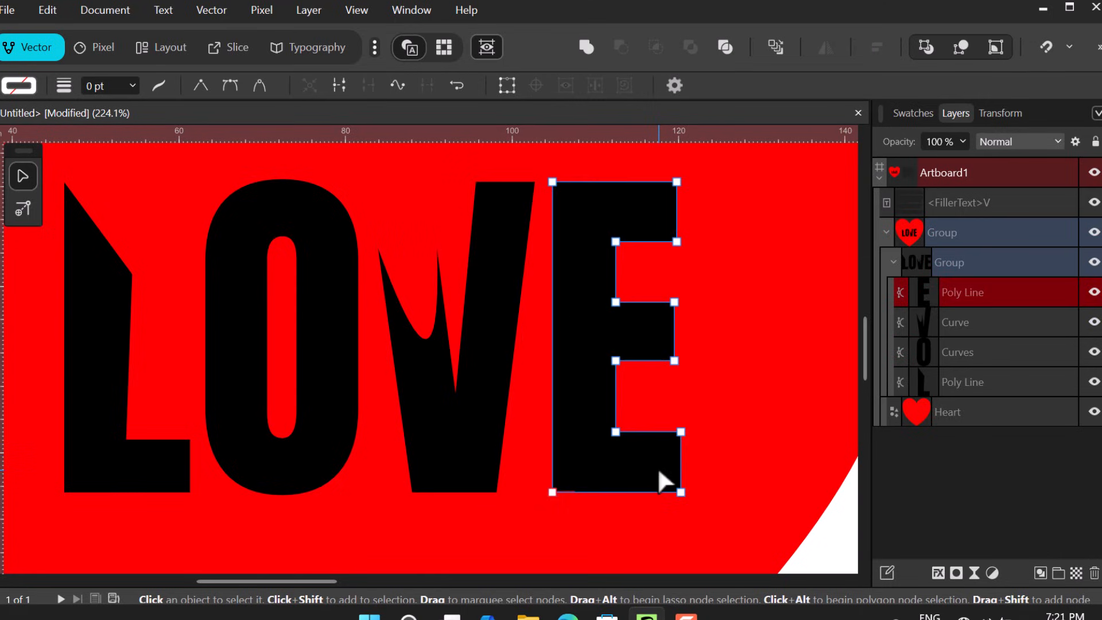
left_click(681, 431)
left_click_drag(680, 431, 743, 379)
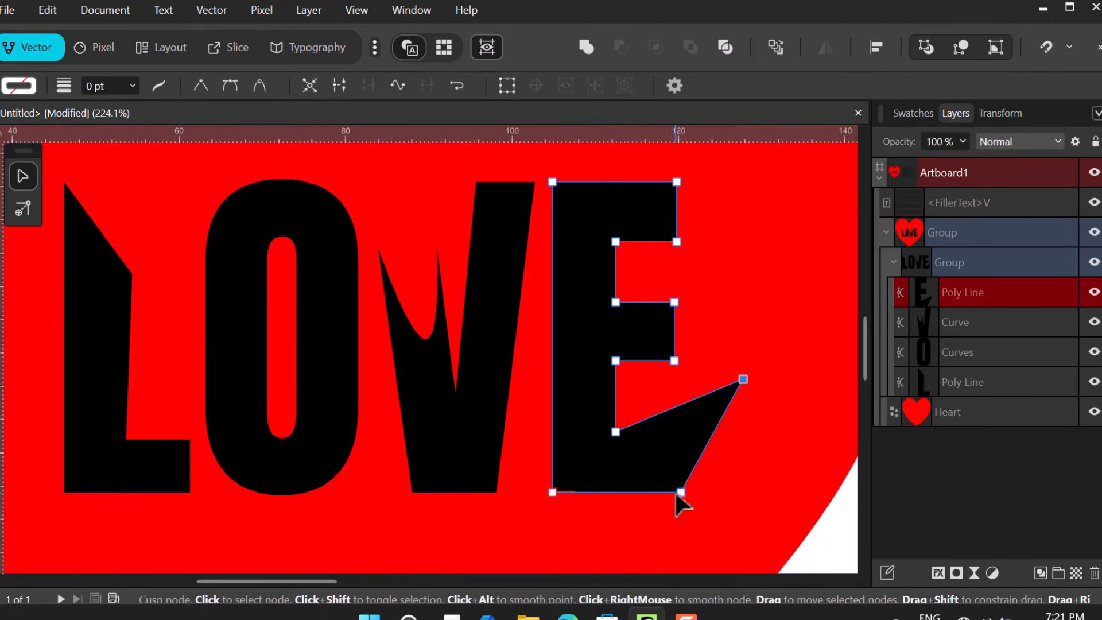
left_click_drag(680, 493, 739, 468)
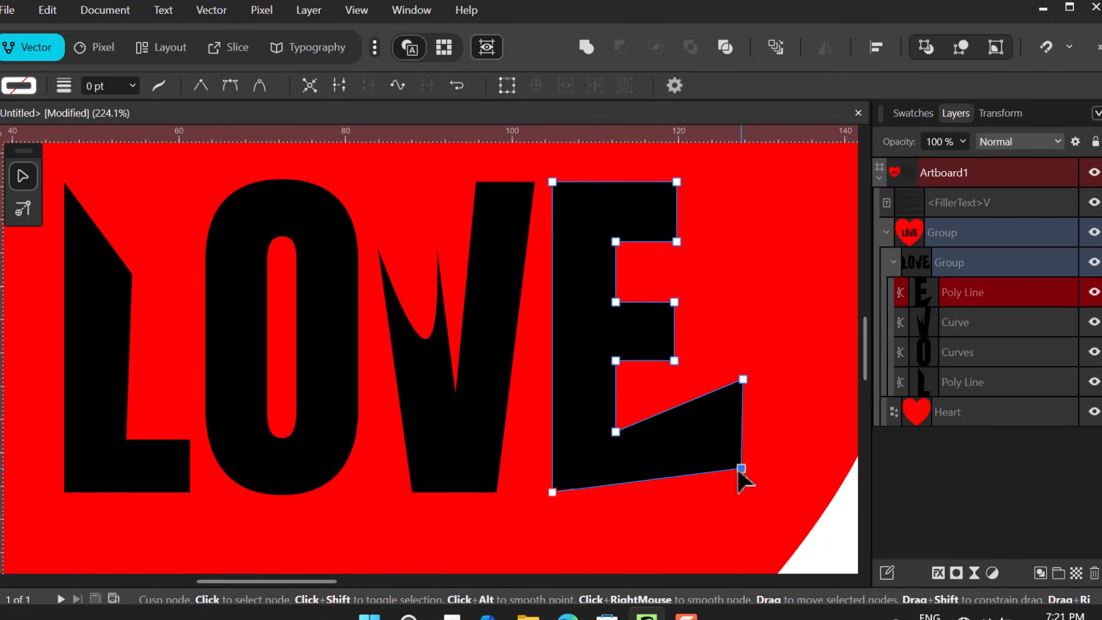
left_click(791, 460)
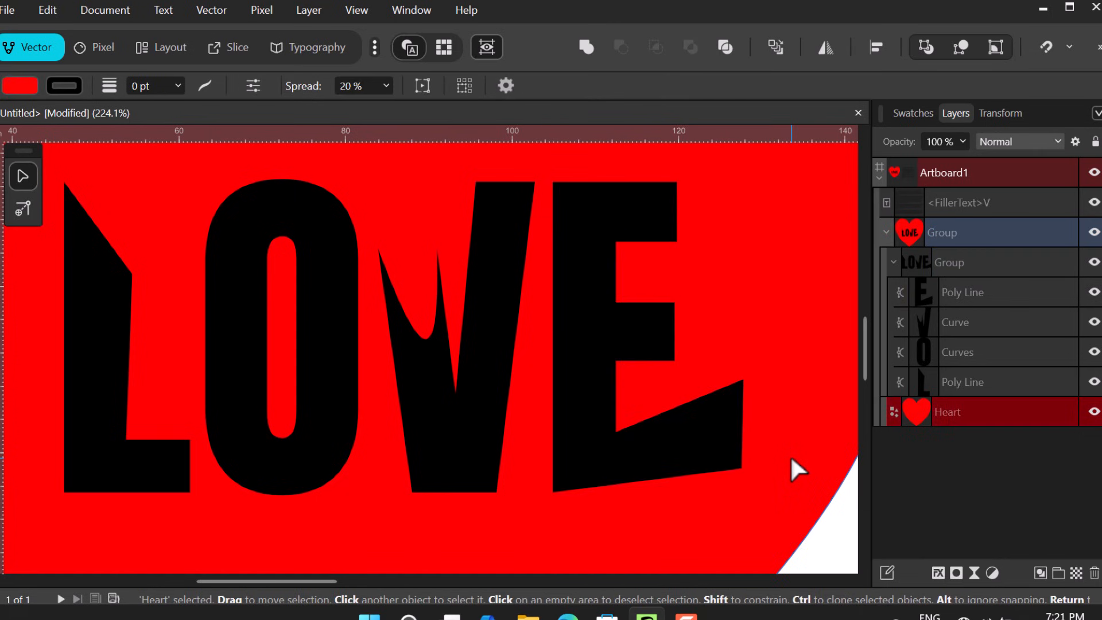
key("ctrl+0")
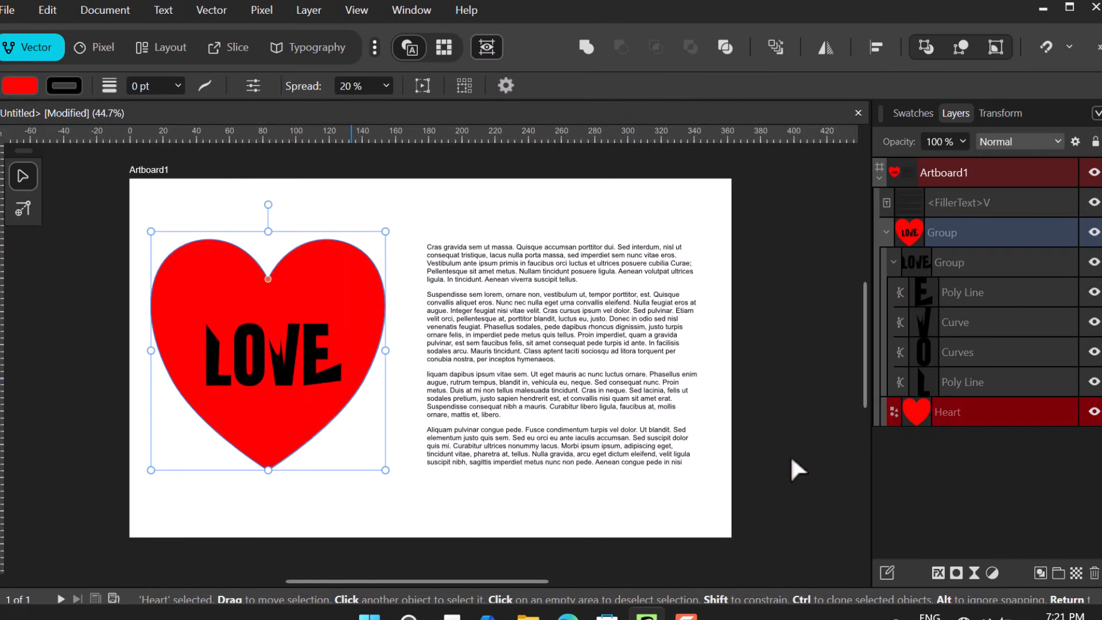